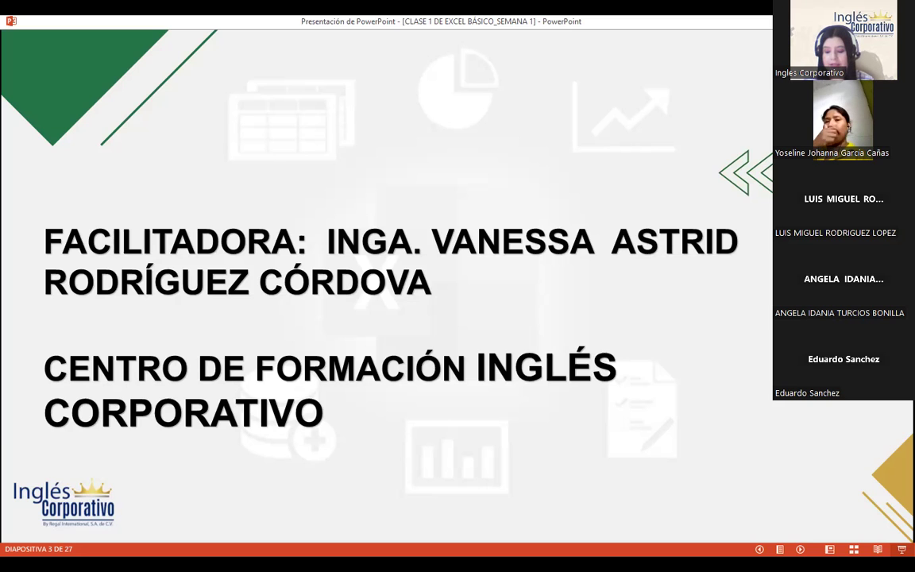
# - Advance the slideshow to slide 4 of 27, the Normas de convivencia class rules
pyautogui.press('Right')
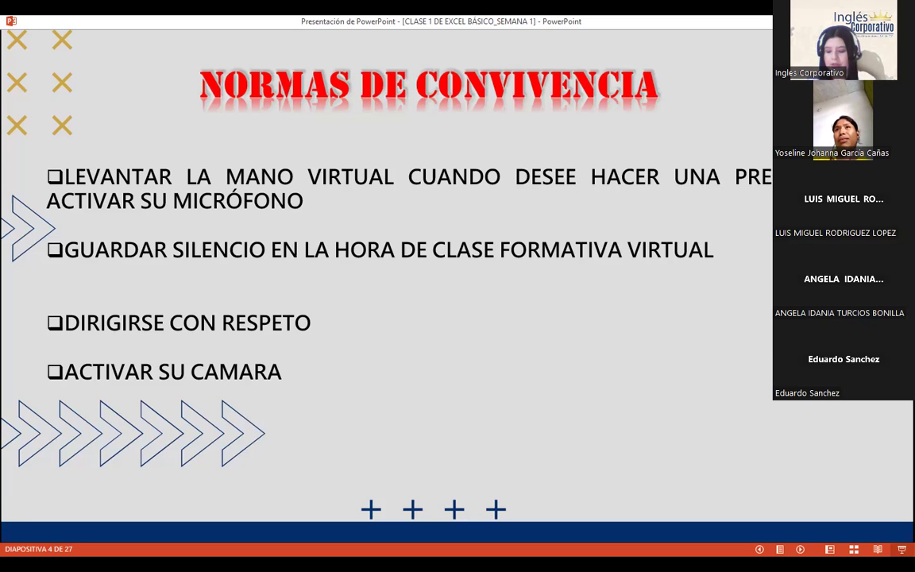
# - Advance the slideshow toward slide 5, Fechas del curso, with the course dates and hours
pyautogui.press('Right')
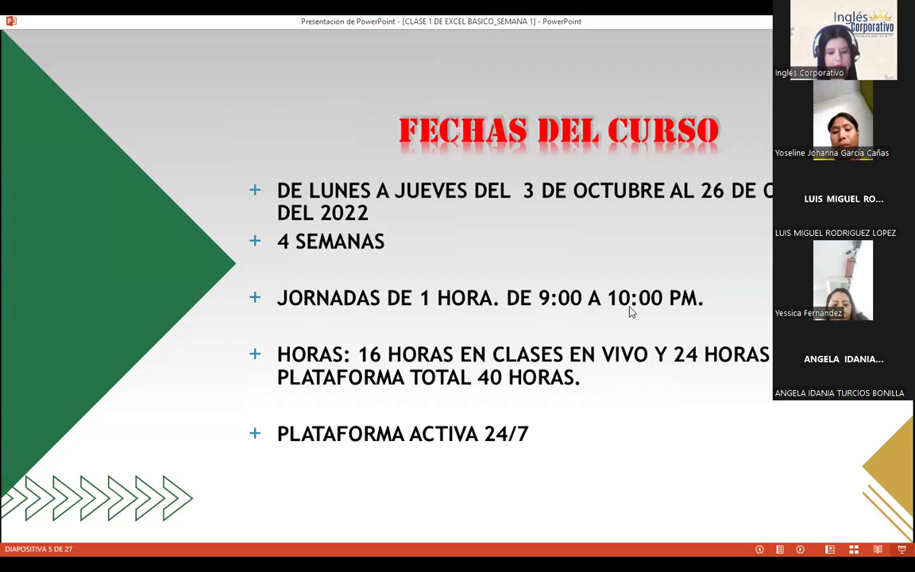
# - Exit the slideshow to fix the class hours to 1:00 A 2:00 PM, then switch to the course website
pyautogui.press('Escape')
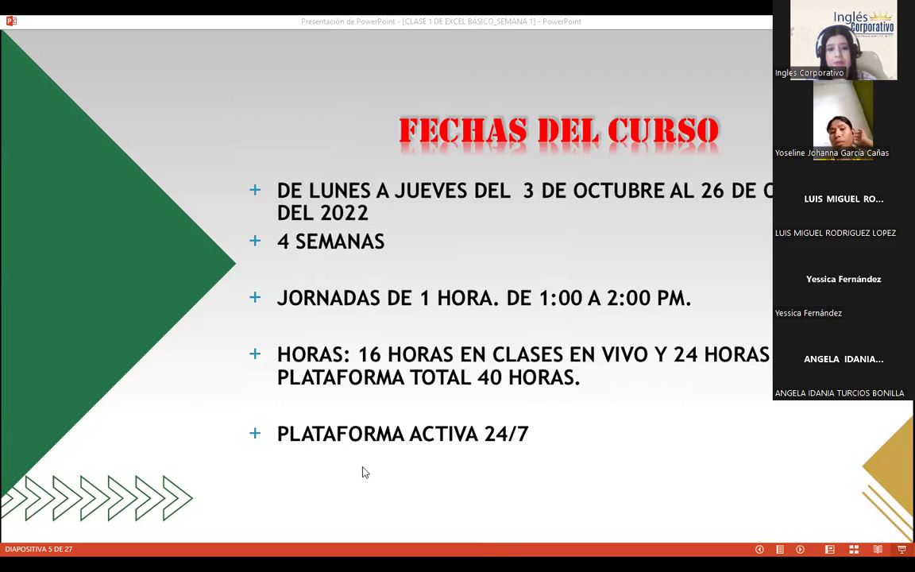
pyautogui.hotkey('alt', 'Tab')
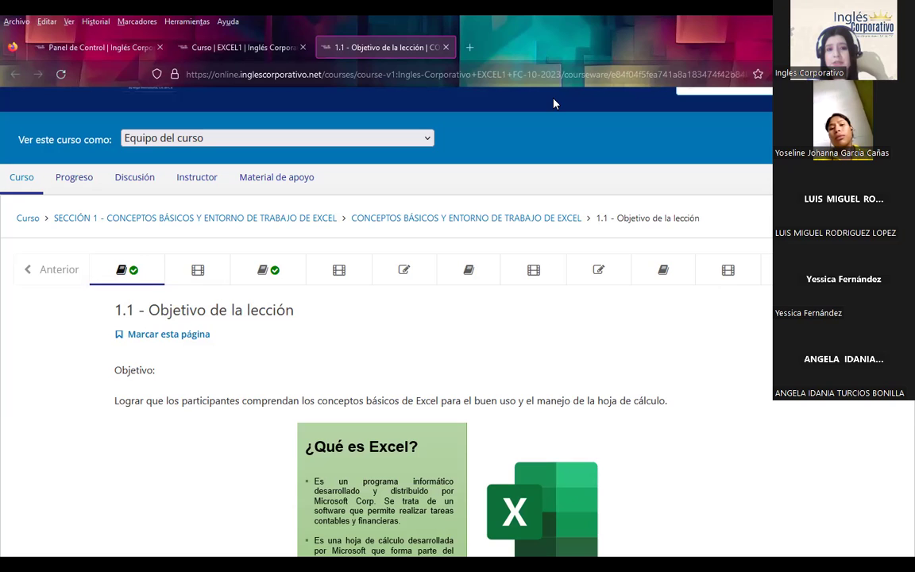
pyautogui.click(82, 40)
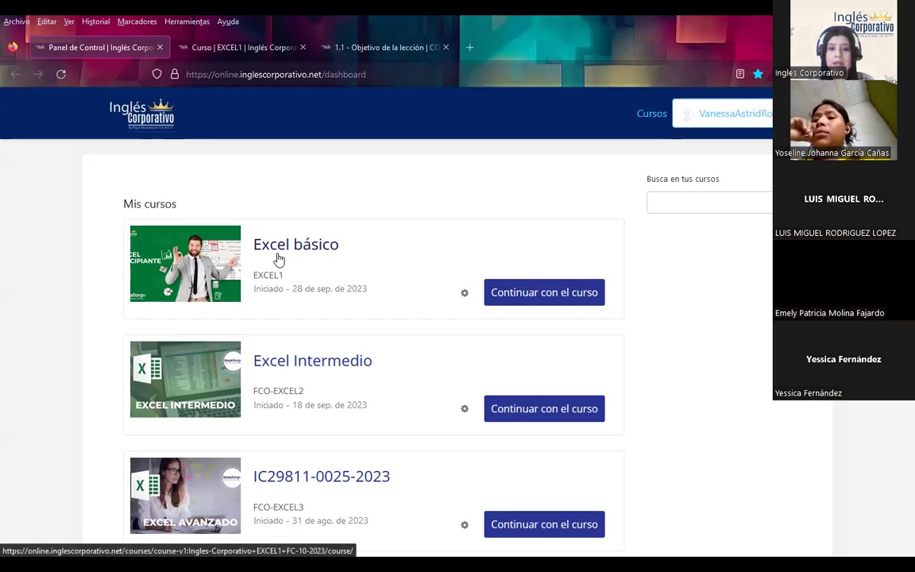
# - Continue into Excel básico and show its four-section outline, Conceptos básicos to Tablas y gráficas básicas
pyautogui.click(521, 302)
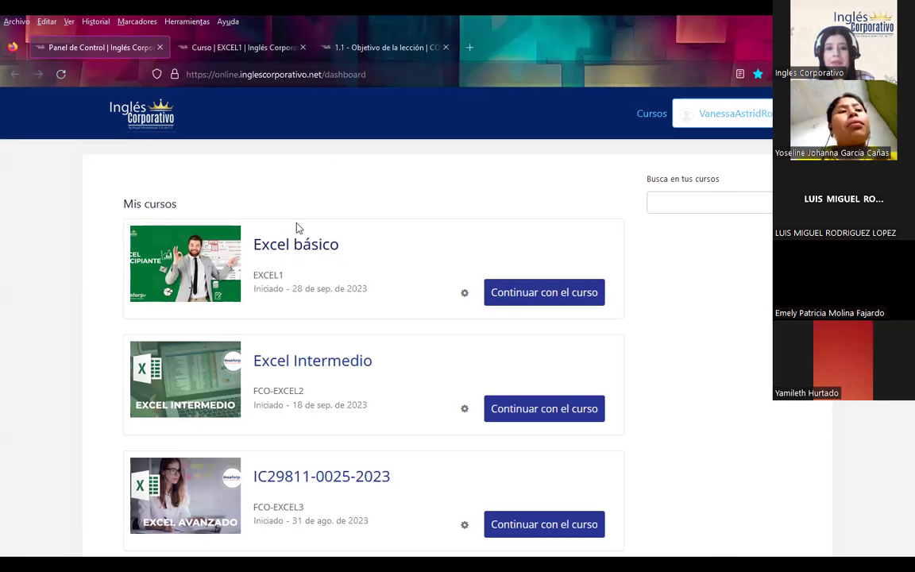
pyautogui.click(249, 49)
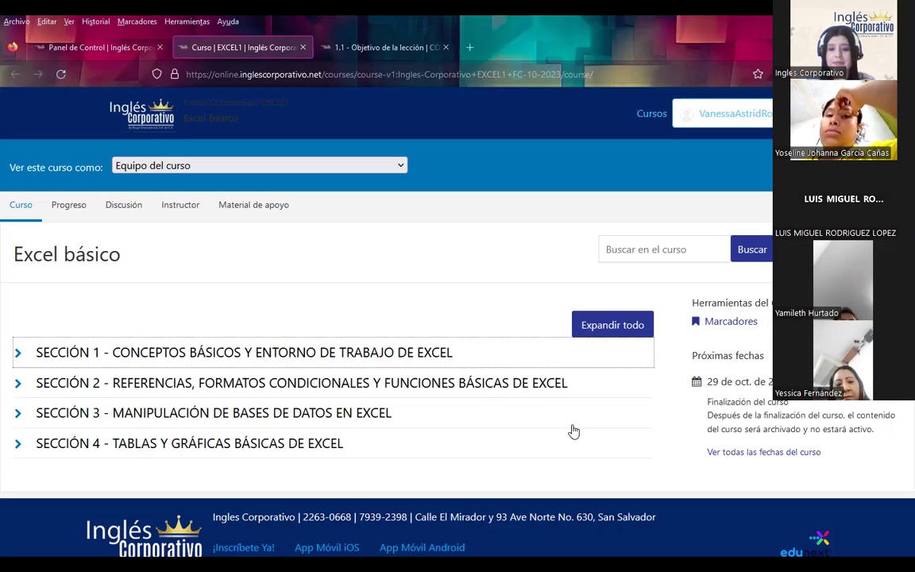
# - Expand Sección 1 to reveal its homework, then return to the 1.1 - Objetivo de la lección page
pyautogui.click(15, 355)
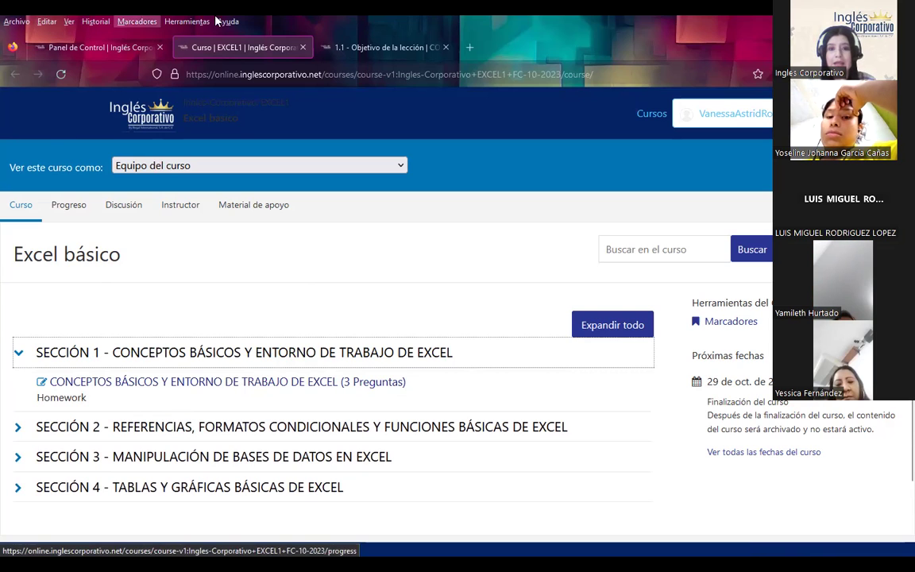
pyautogui.click(363, 47)
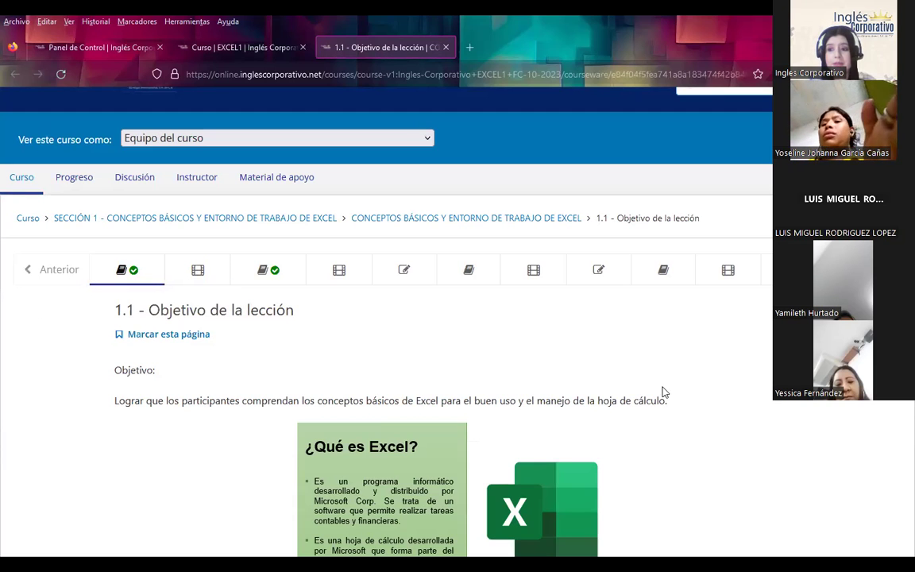
pyautogui.scroll(-2, 662, 392)
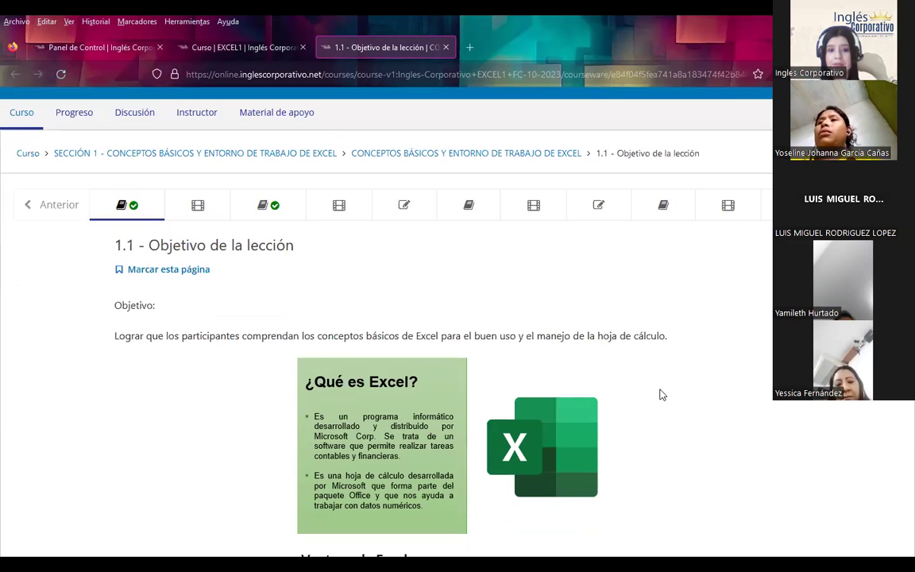
pyautogui.scroll(-4, 658, 395)
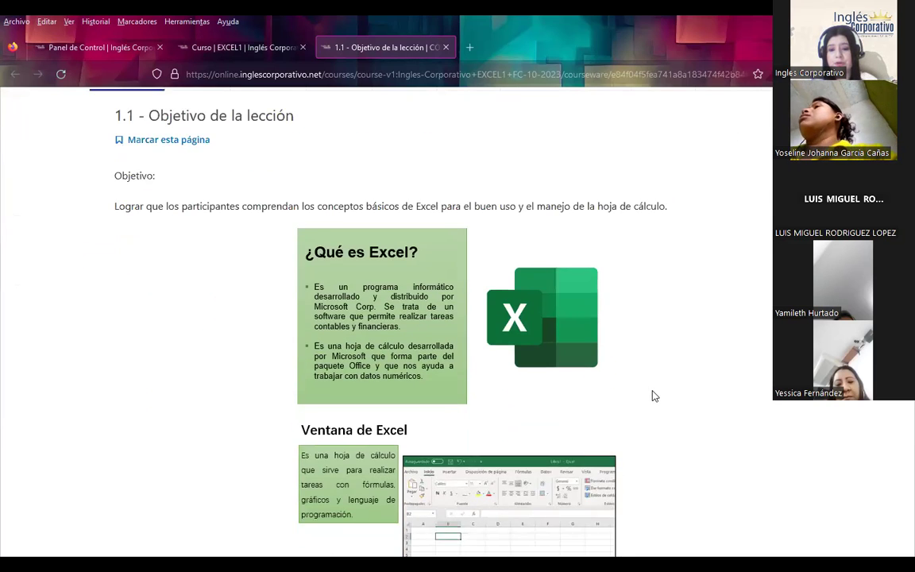
pyautogui.scroll(-4, 652, 395)
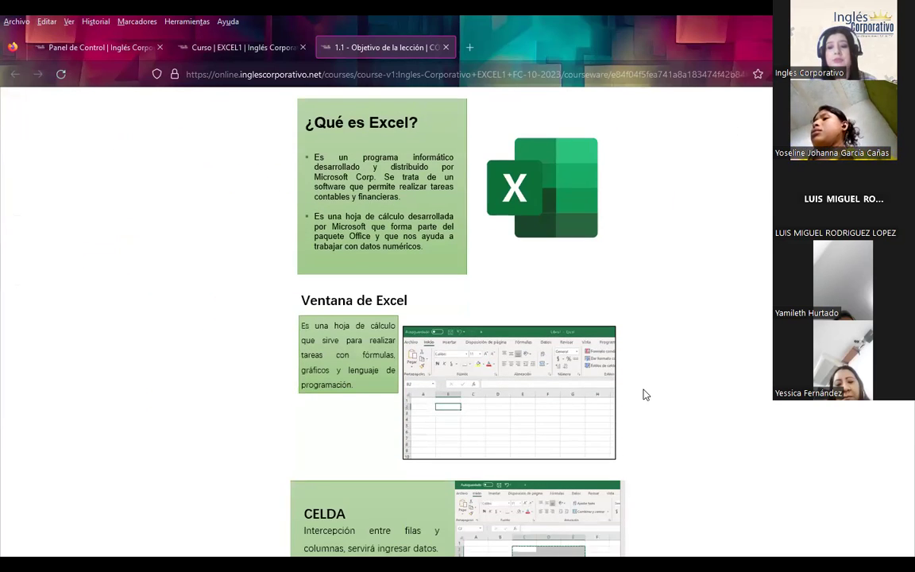
pyautogui.scroll(-5, 646, 395)
pyautogui.scroll(-5, 646, 395)
pyautogui.scroll(-5, 646, 395)
pyautogui.scroll(-4, 645, 397)
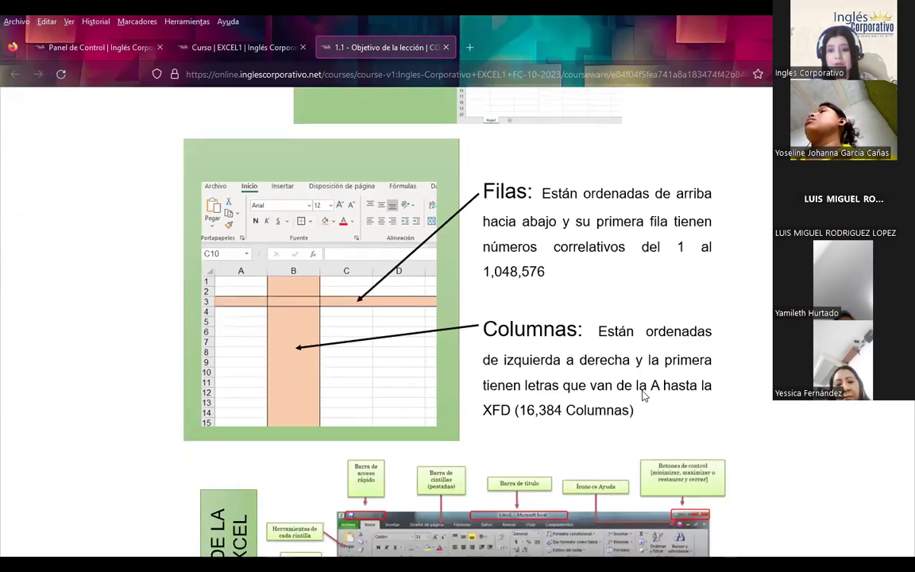
pyautogui.scroll(-3, 643, 396)
pyautogui.scroll(-3, 643, 397)
pyautogui.scroll(-4, 641, 395)
pyautogui.scroll(-5, 640, 398)
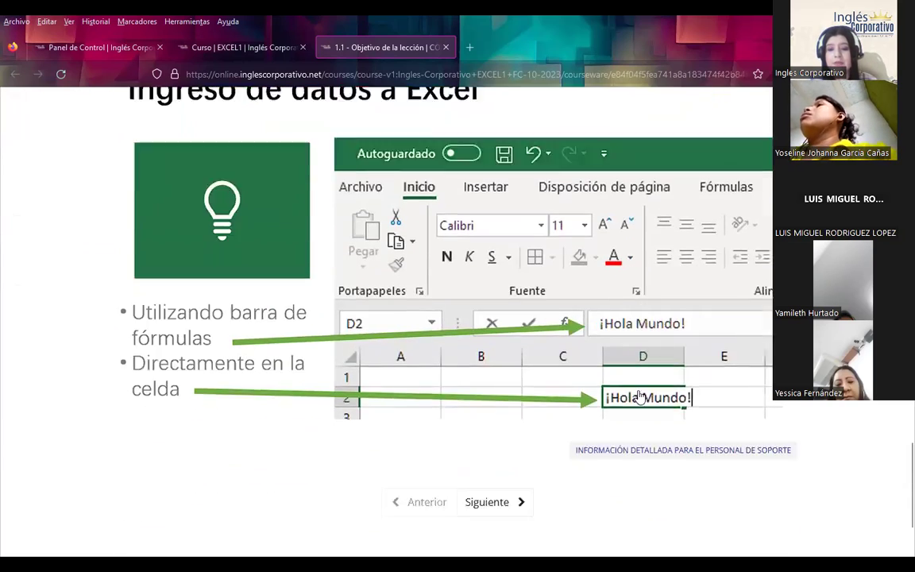
pyautogui.scroll(-2, 640, 397)
pyautogui.scroll(4, 237, 364)
pyautogui.scroll(2, 240, 368)
pyautogui.scroll(3, 245, 362)
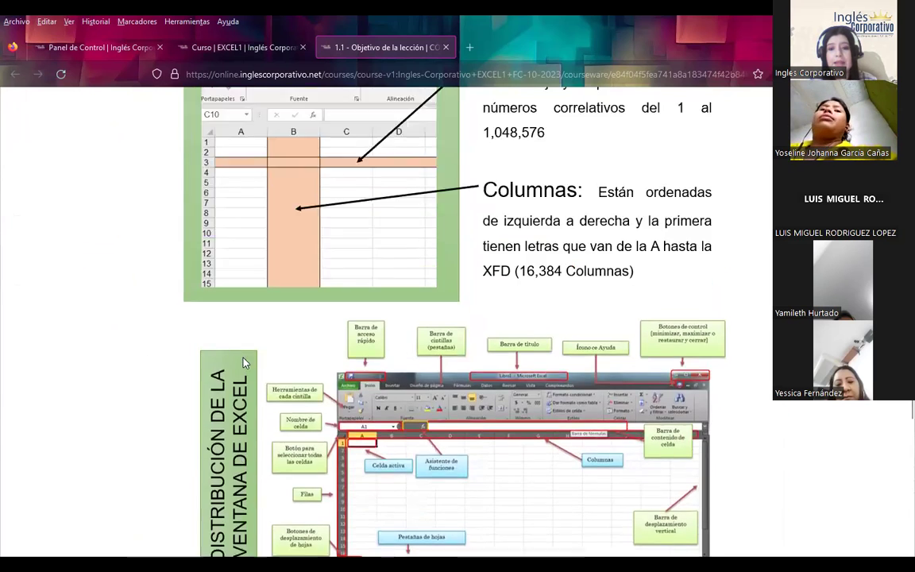
pyautogui.scroll(5, 244, 362)
pyautogui.scroll(4, 245, 364)
pyautogui.scroll(4, 249, 363)
pyautogui.scroll(4, 255, 365)
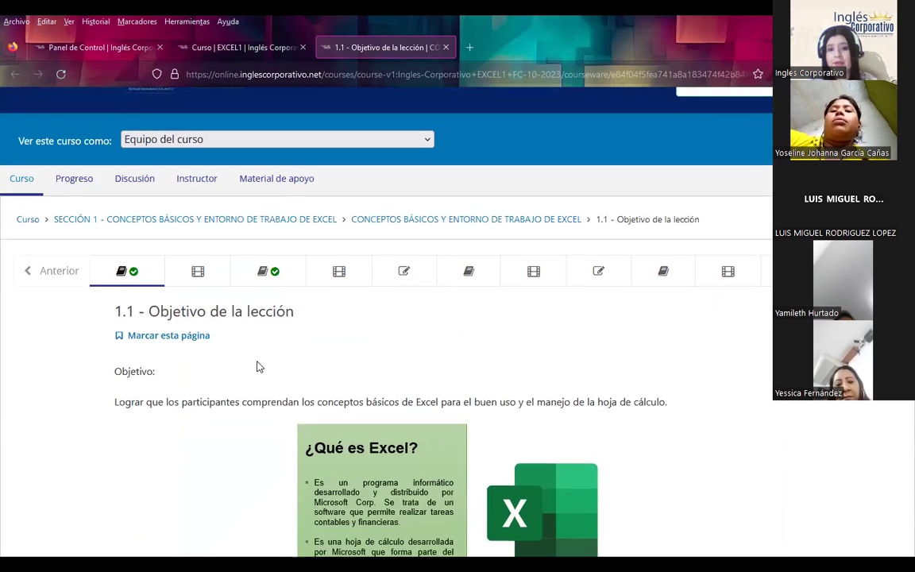
pyautogui.scroll(1, 257, 366)
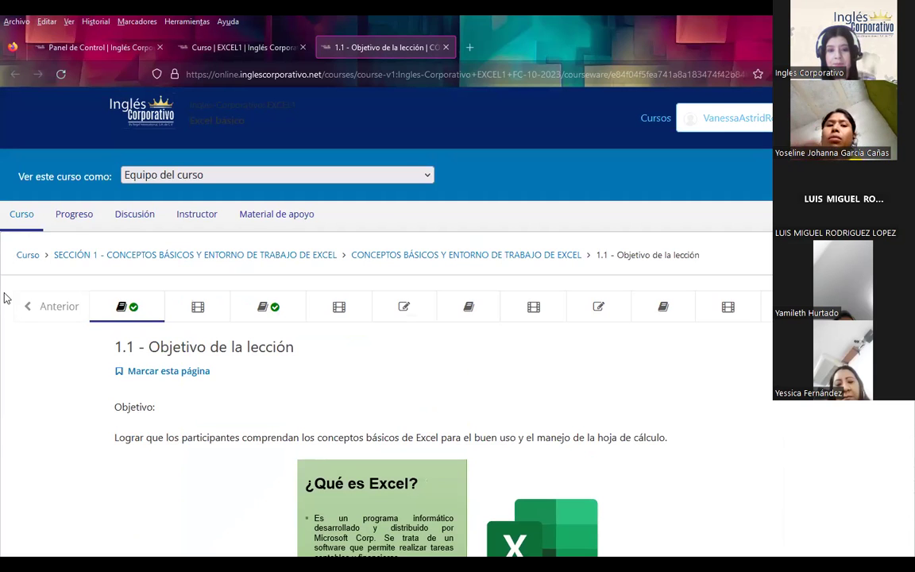
# - Open lesson 1.2 and browse its introductory Excel video and PLANTILLA DE ACTIVIDADES link
pyautogui.click(208, 314)
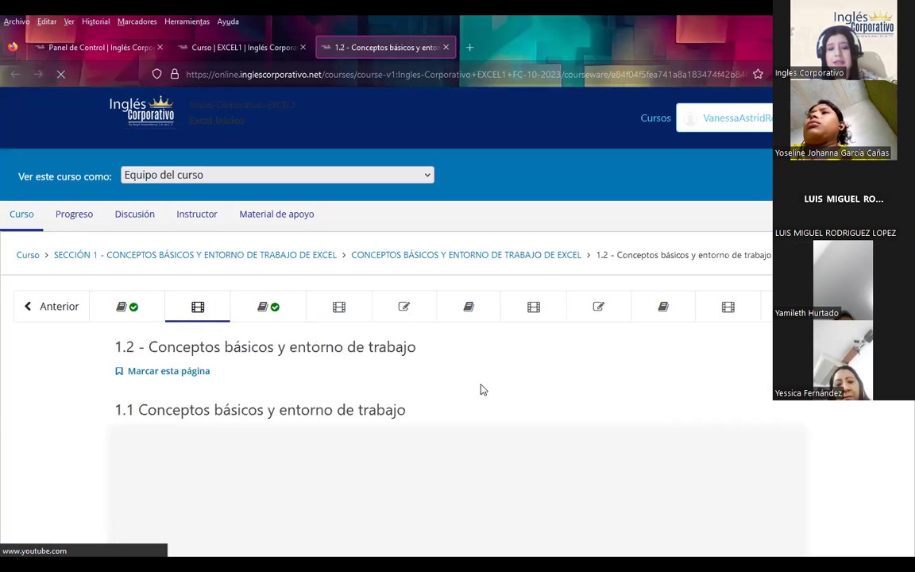
pyautogui.scroll(-3, 494, 384)
pyautogui.scroll(-1, 506, 406)
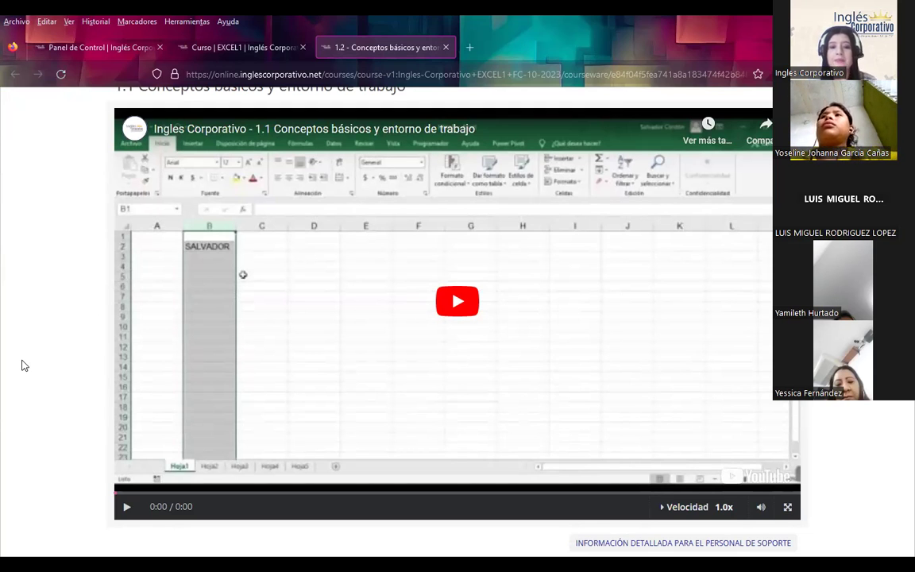
pyautogui.scroll(-3, 89, 441)
pyautogui.scroll(-2, 121, 421)
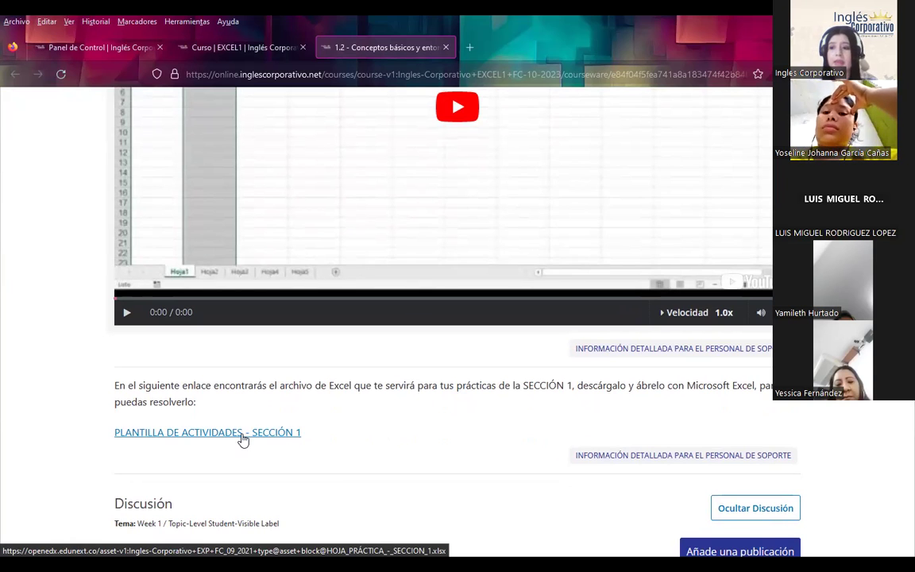
pyautogui.scroll(3, 302, 429)
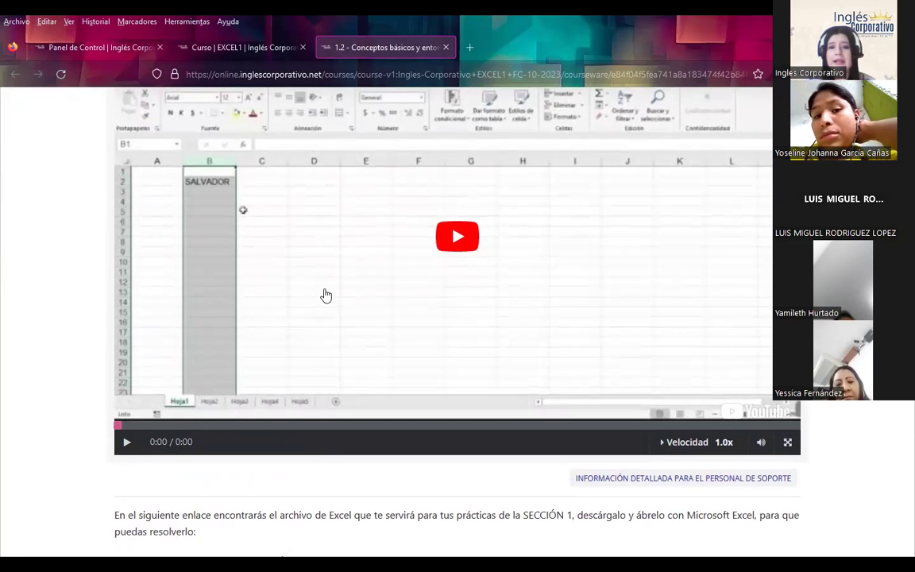
pyautogui.scroll(-2, 296, 316)
pyautogui.scroll(-2, 278, 329)
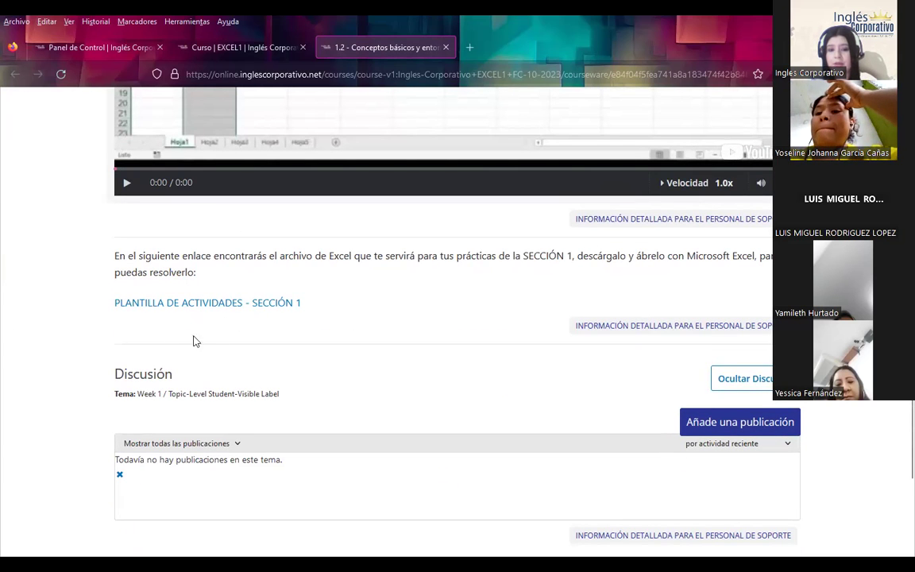
pyautogui.scroll(3, 241, 342)
pyautogui.scroll(3, 159, 342)
pyautogui.scroll(1, 97, 346)
pyautogui.scroll(2, 97, 342)
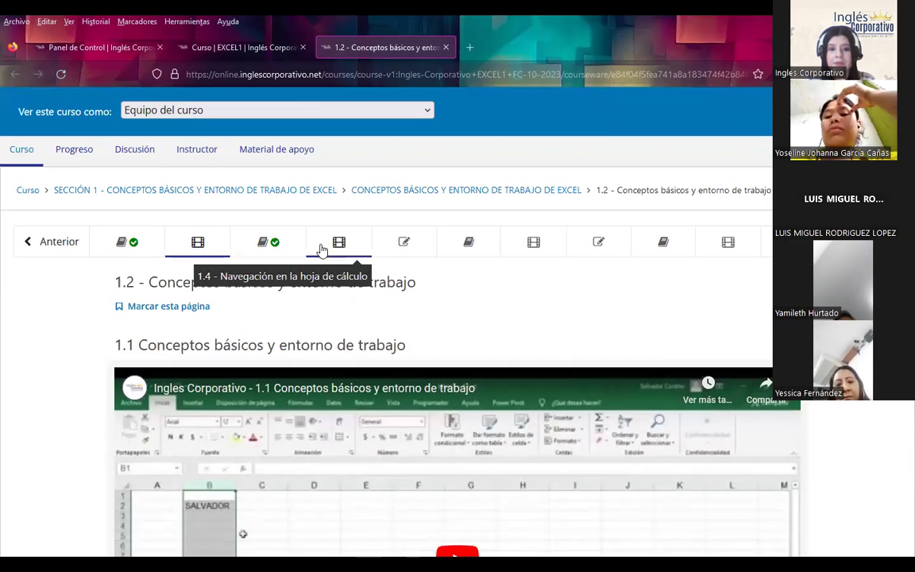
# - Go to 1.5 Laboratorio and review the graded 33-point Laboratorio 1.1 quiz questions
pyautogui.click(402, 245)
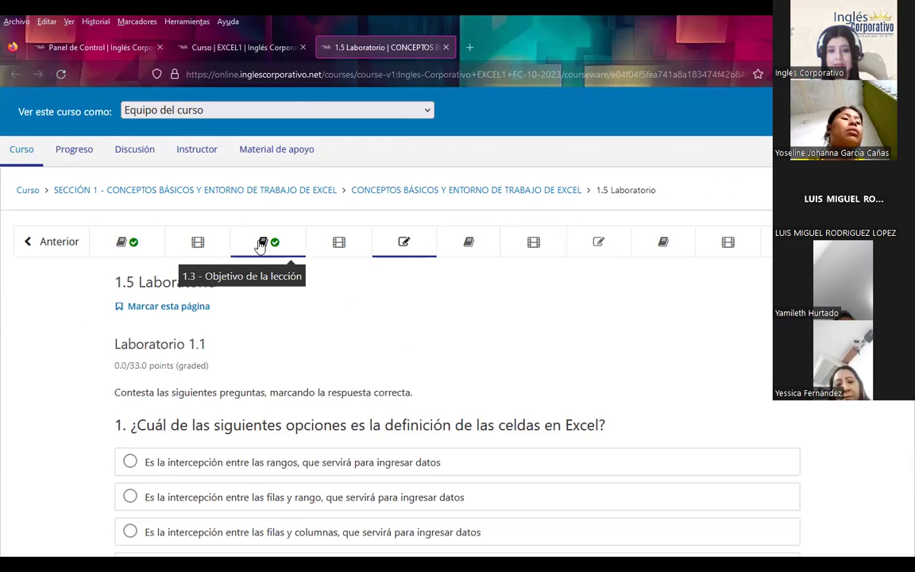
pyautogui.scroll(-1, 408, 315)
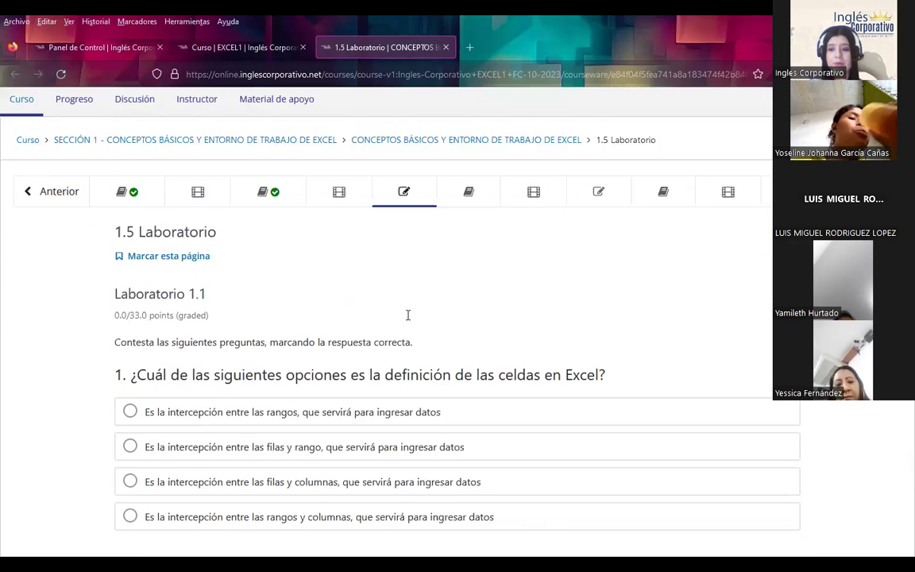
pyautogui.scroll(-2, 408, 315)
pyautogui.scroll(-5, 401, 325)
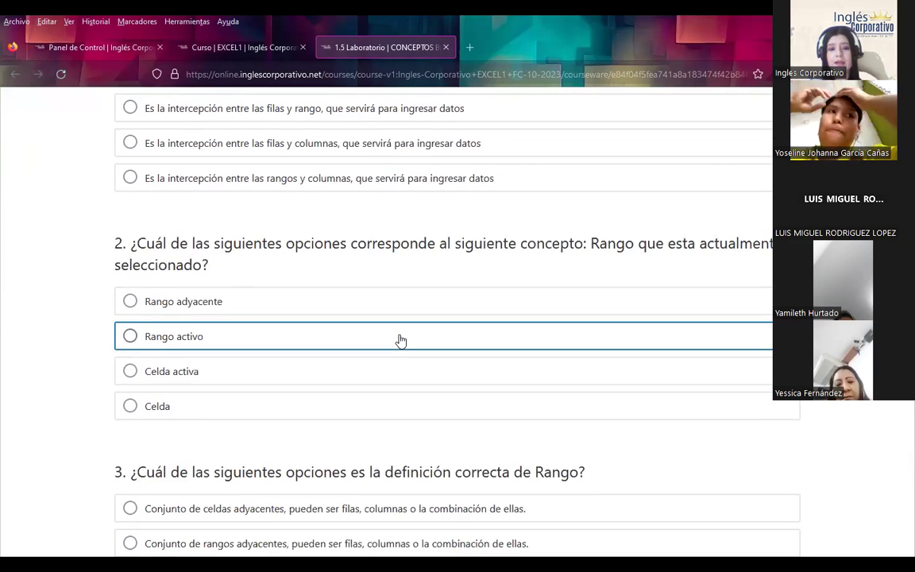
pyautogui.scroll(-3, 402, 330)
pyautogui.scroll(-3, 400, 334)
pyautogui.scroll(-3, 401, 344)
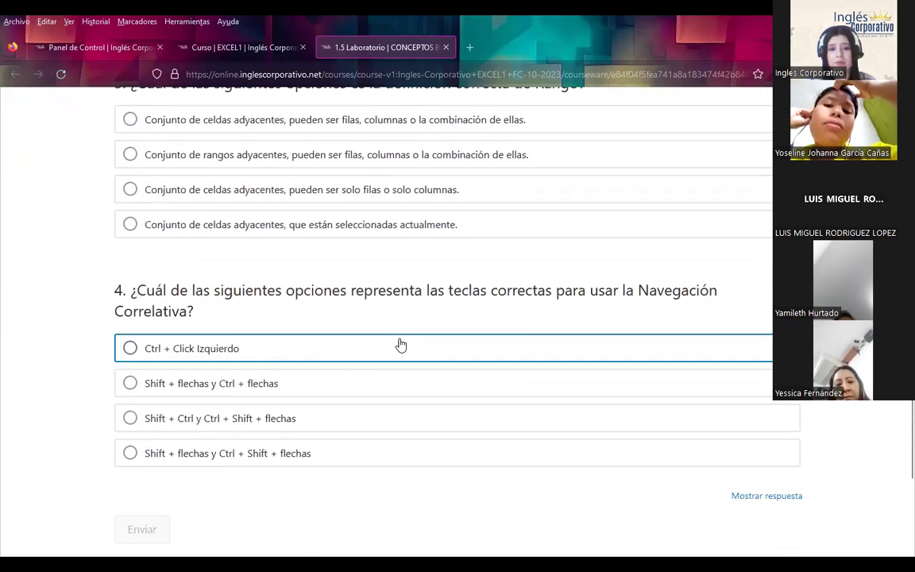
pyautogui.scroll(-2, 318, 346)
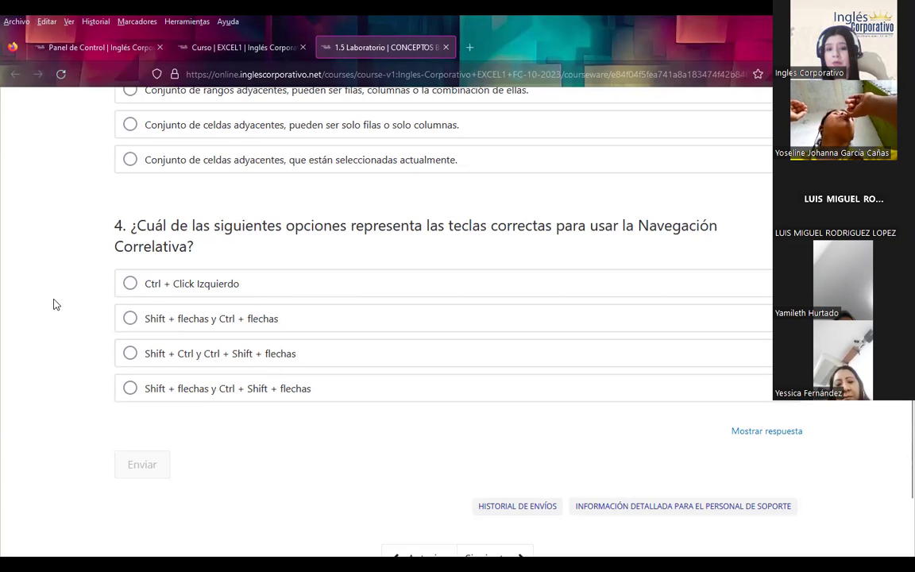
pyautogui.scroll(2, 60, 318)
pyautogui.scroll(3, 75, 349)
pyautogui.scroll(3, 83, 361)
pyautogui.scroll(3, 86, 368)
pyautogui.scroll(2, 86, 368)
pyautogui.scroll(-5, 86, 368)
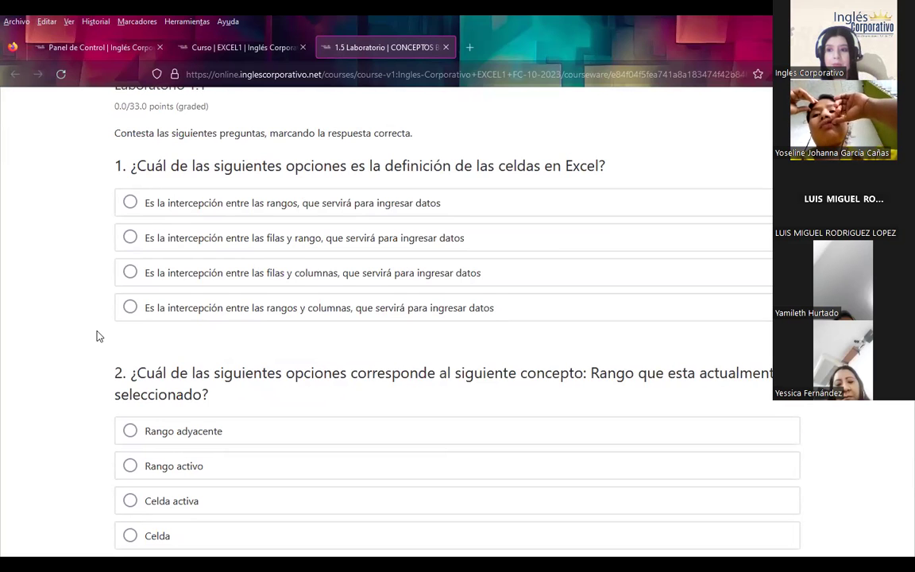
pyautogui.scroll(-5, 95, 335)
pyautogui.scroll(-5, 126, 348)
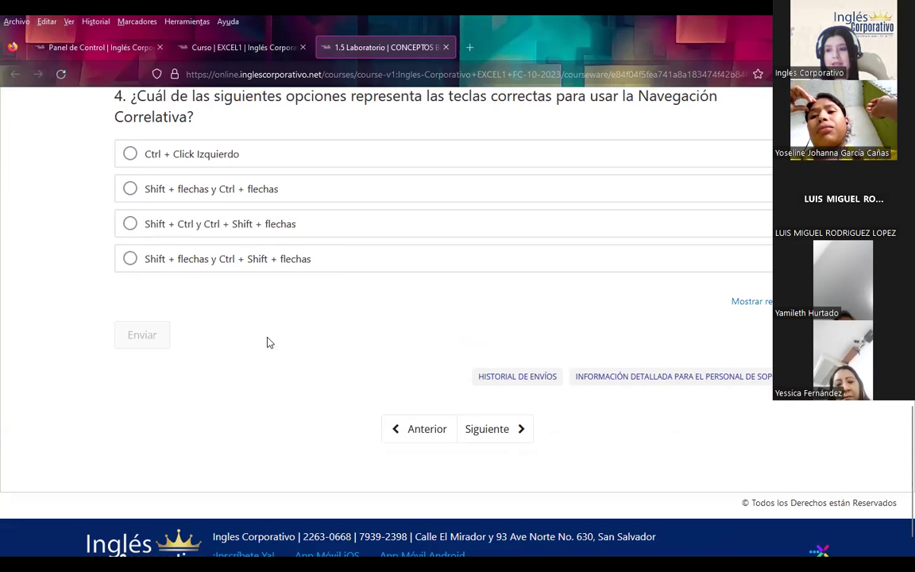
# - Return to the top of the quiz and open the Progreso page in a new background tab
pyautogui.scroll(5, 147, 351)
pyautogui.scroll(5, 86, 359)
pyautogui.scroll(5, 76, 359)
pyautogui.scroll(5, 72, 359)
pyautogui.scroll(3, 143, 333)
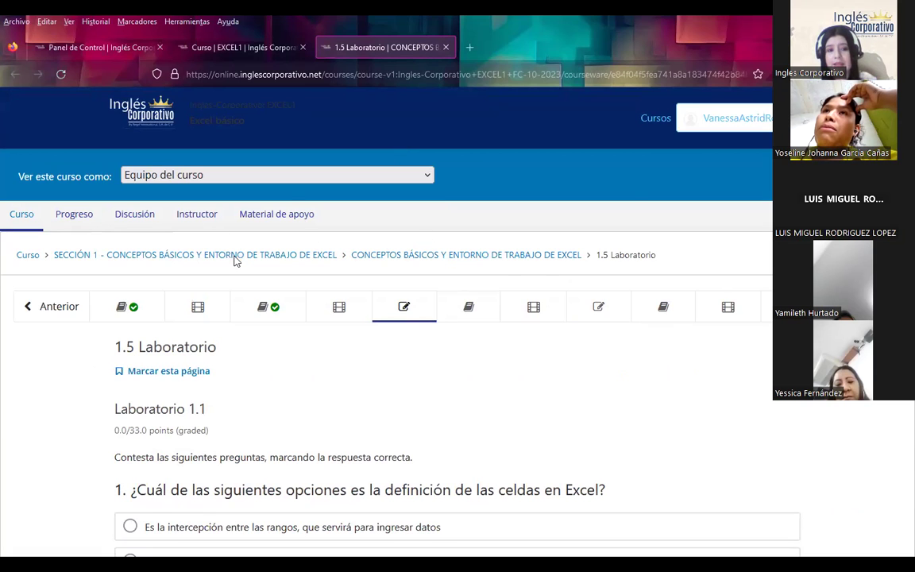
pyautogui.middleClick(73, 225)
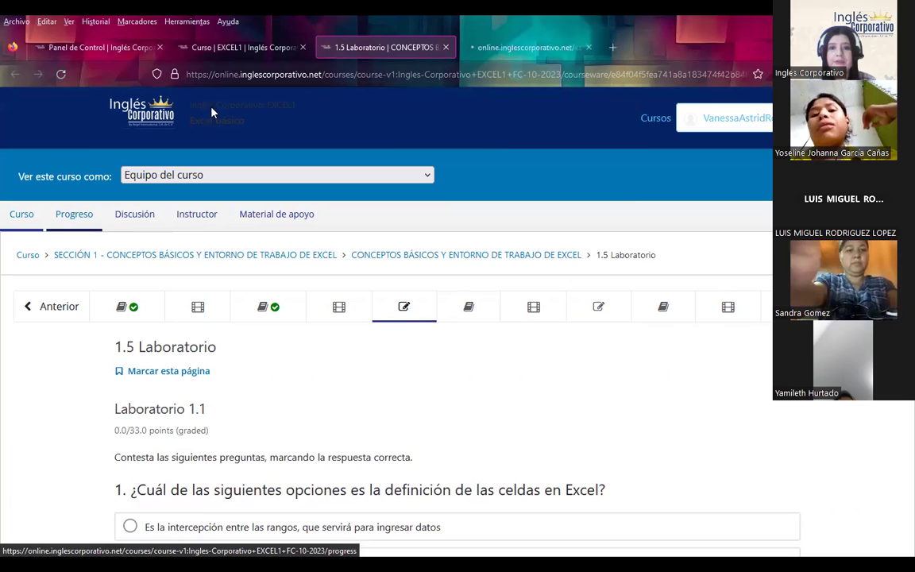
pyautogui.click(529, 47)
pyautogui.scroll(-2, 346, 389)
pyautogui.scroll(-1, 4, 405)
pyautogui.scroll(-3, 7, 401)
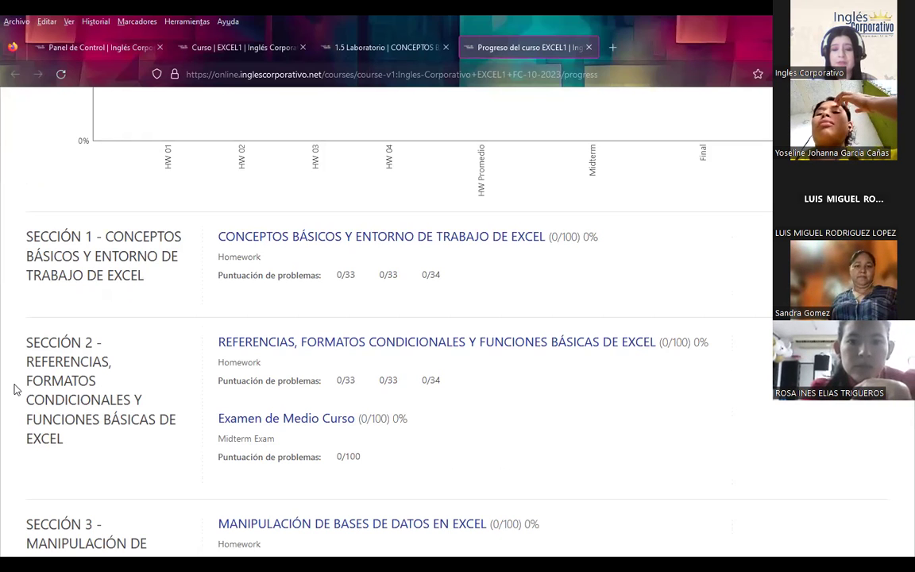
pyautogui.scroll(5, 427, 233)
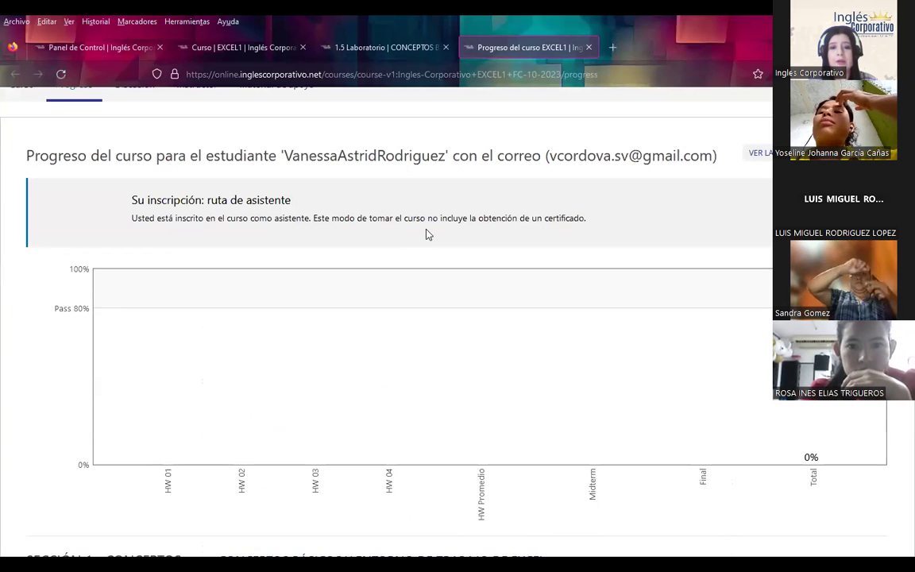
pyautogui.click(366, 47)
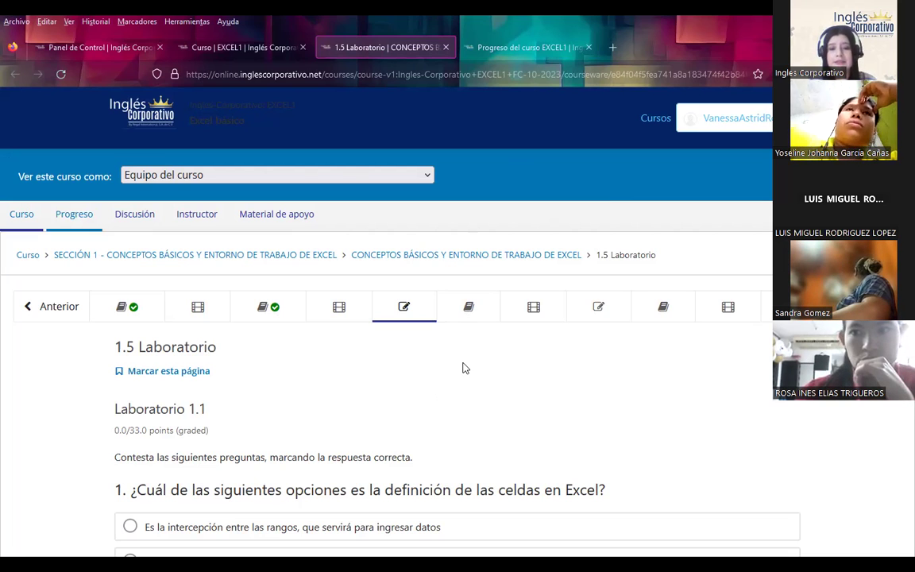
# - Show the course progress page with Sección 1 homework at 0/100 and problem scores 0/33, 0/33, 0/34
pyautogui.click(512, 57)
pyautogui.scroll(-3, 537, 316)
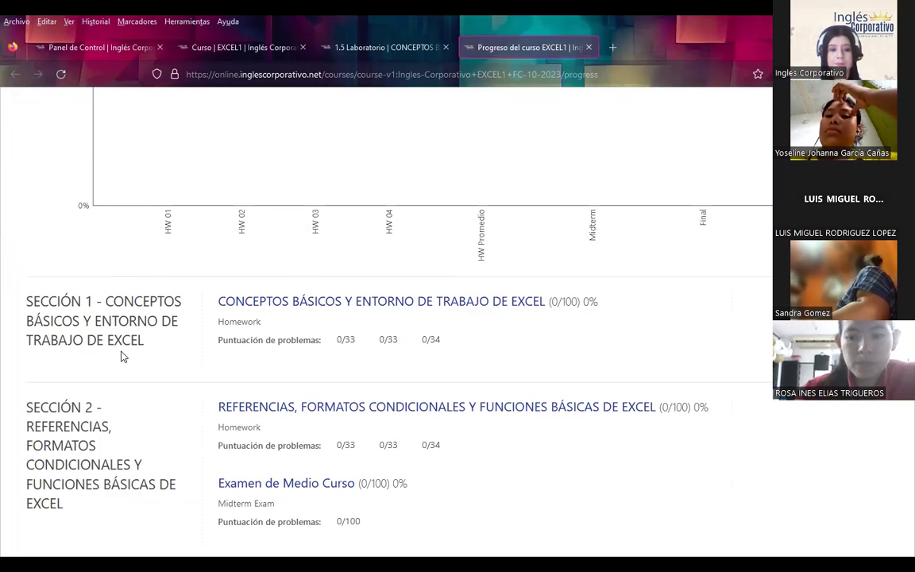
pyautogui.scroll(-4, 127, 357)
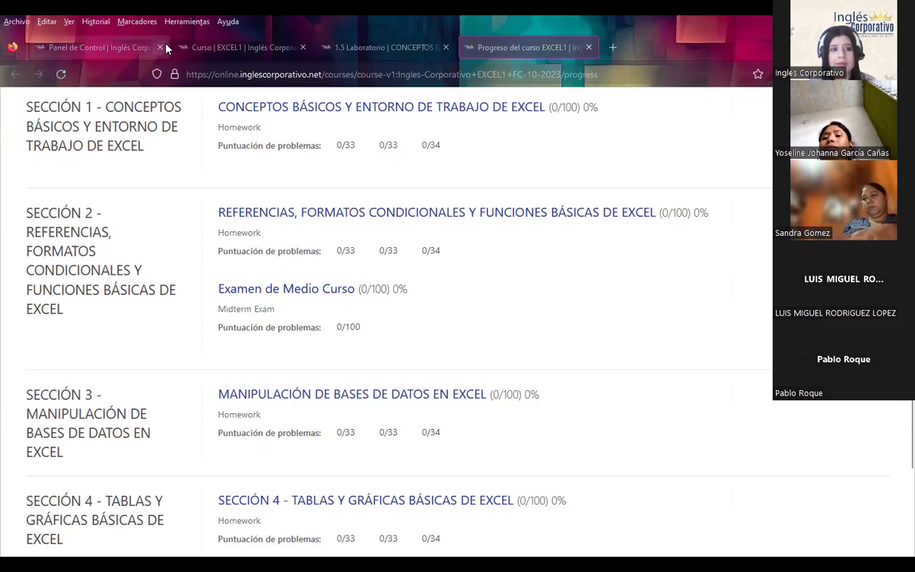
pyautogui.click(142, 49)
pyautogui.click(390, 75)
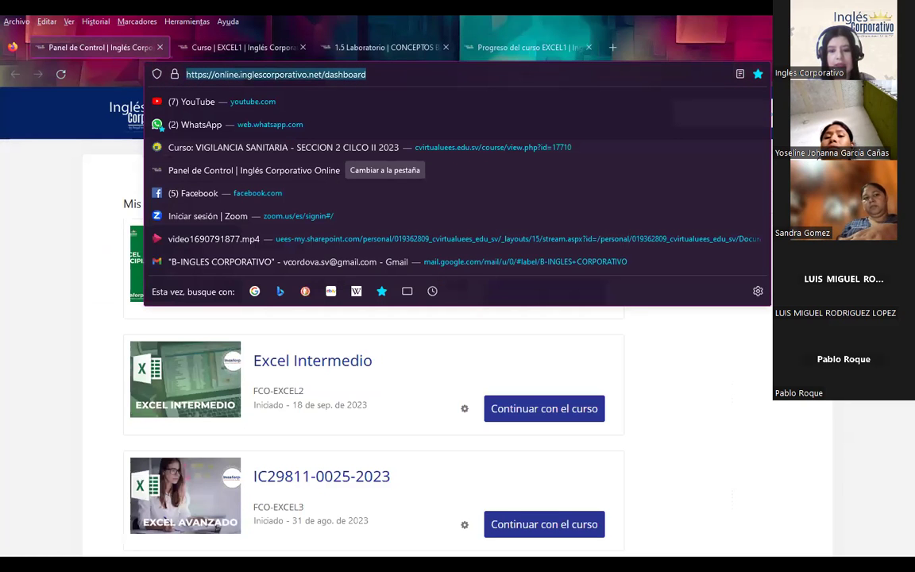
pyautogui.click(487, 435)
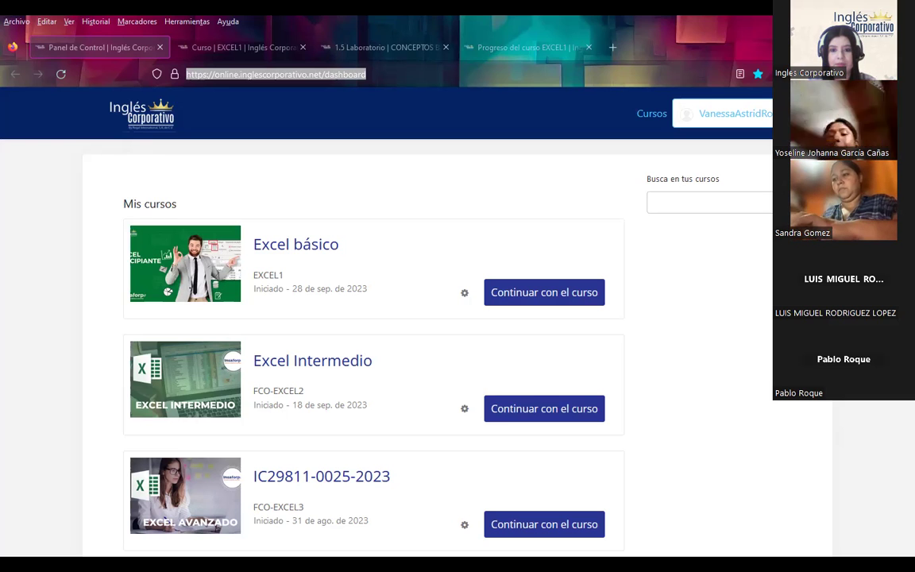
pyautogui.hotkey('alt', 'Tab')
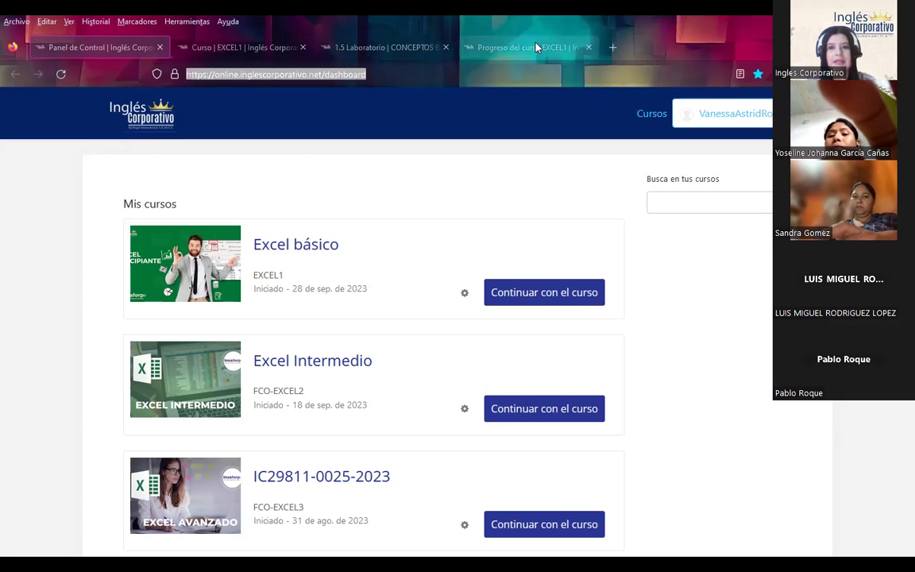
pyautogui.click(482, 41)
pyautogui.scroll(5, 327, 252)
pyautogui.scroll(3, 316, 155)
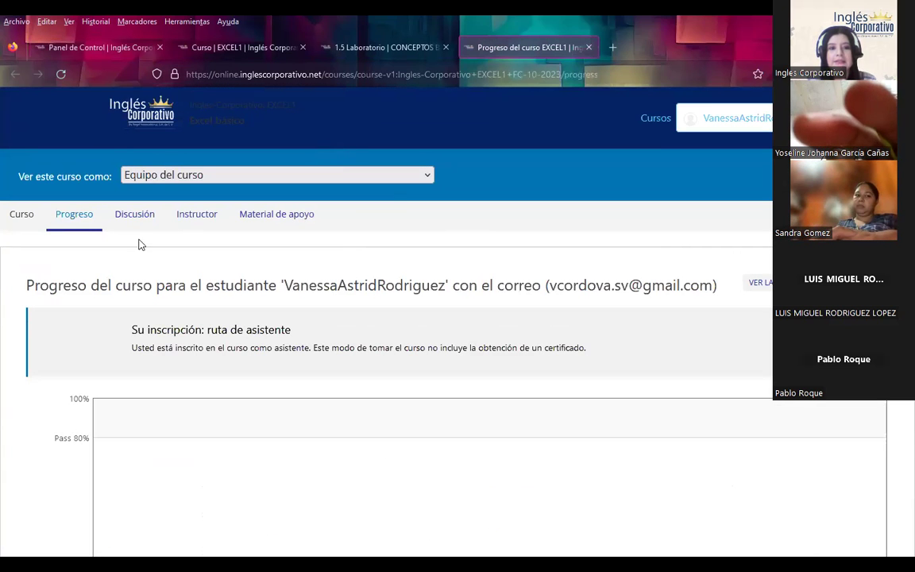
pyautogui.middleClick(276, 220)
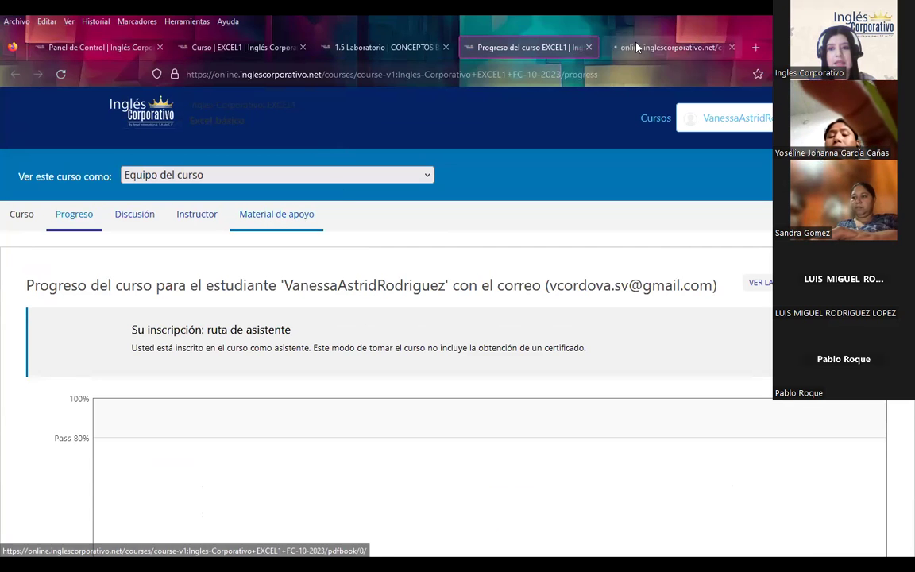
pyautogui.click(590, 48)
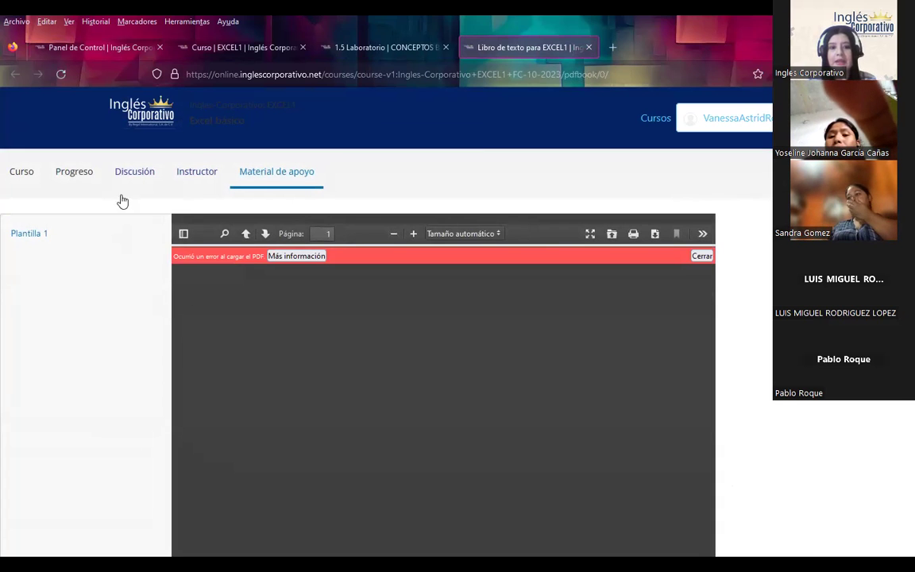
pyautogui.scroll(-3, 358, 349)
pyautogui.scroll(3, 545, 278)
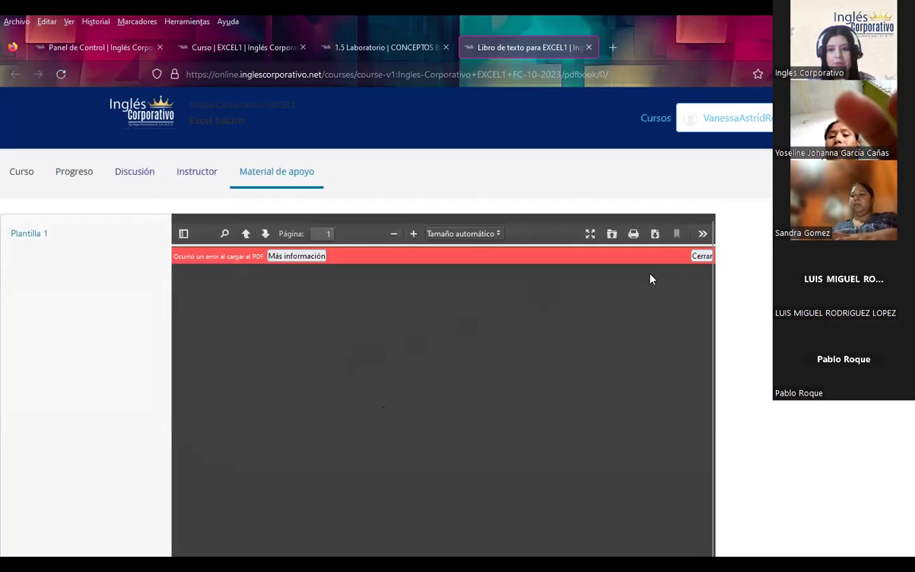
pyautogui.click(696, 257)
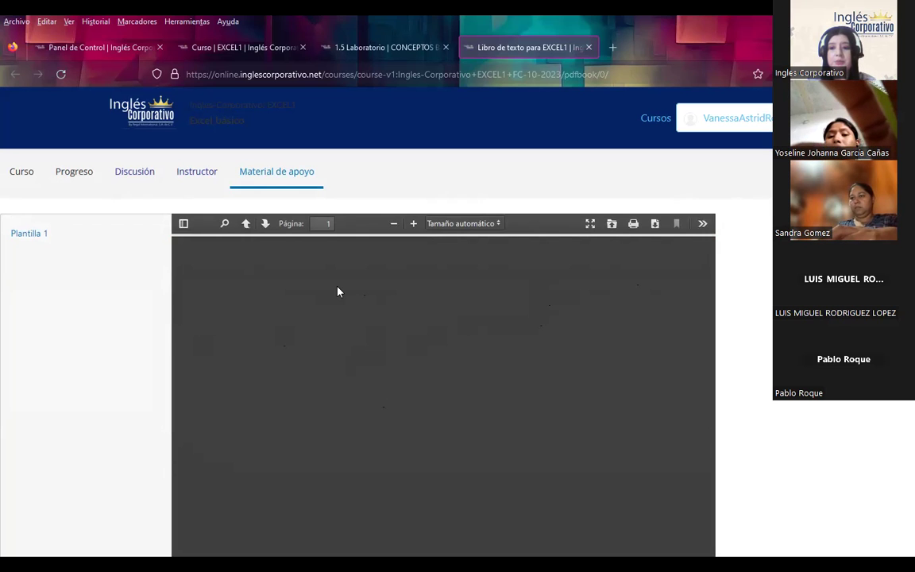
pyautogui.scroll(-3, 155, 259)
pyautogui.scroll(-2, 147, 259)
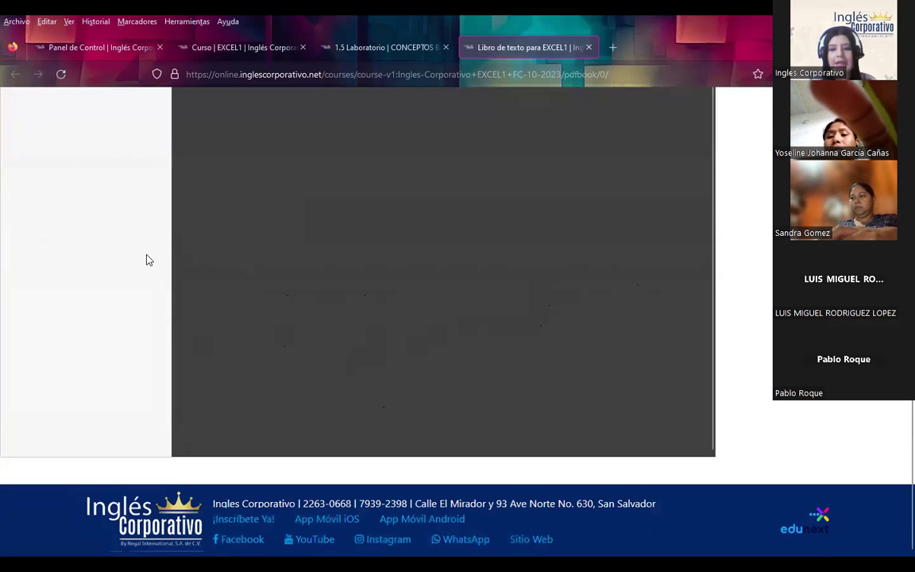
pyautogui.scroll(5, 151, 258)
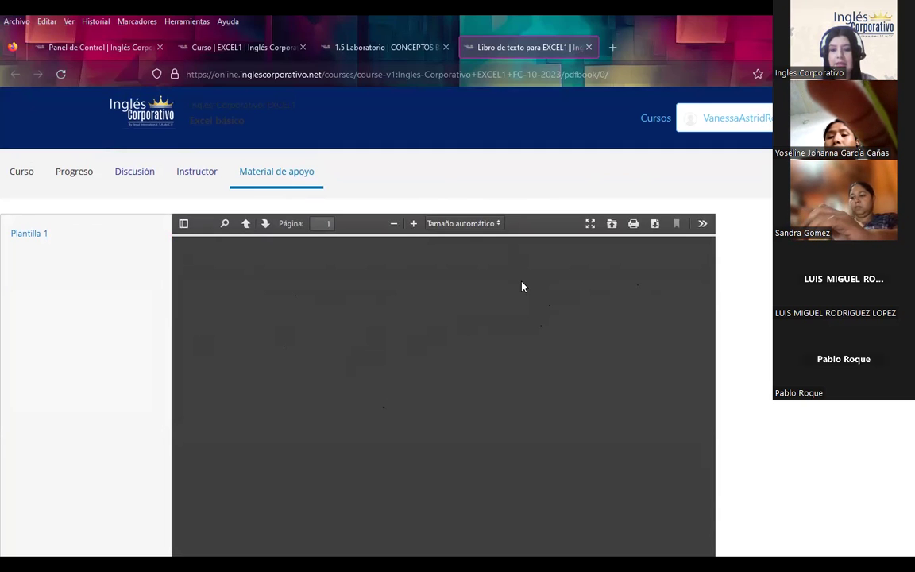
pyautogui.scroll(-3, 298, 315)
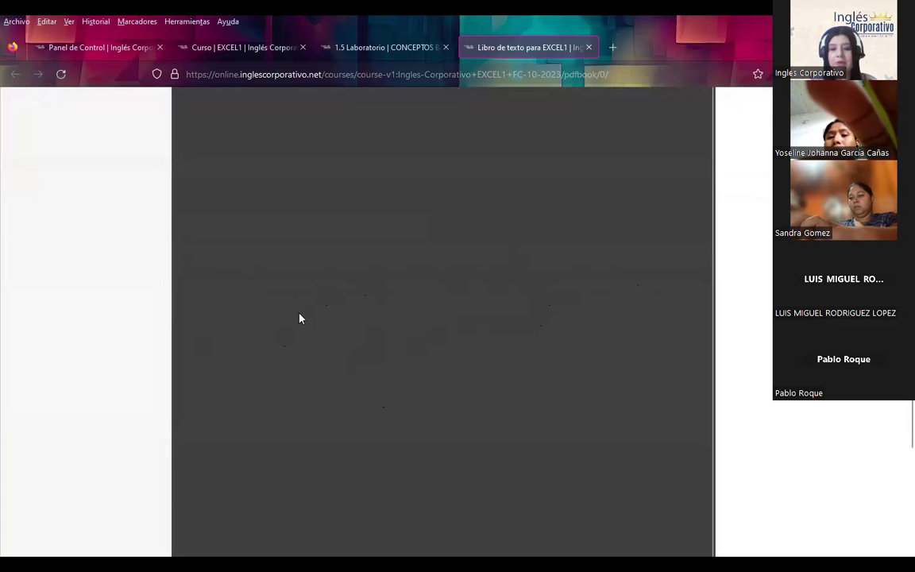
pyautogui.scroll(3, 297, 337)
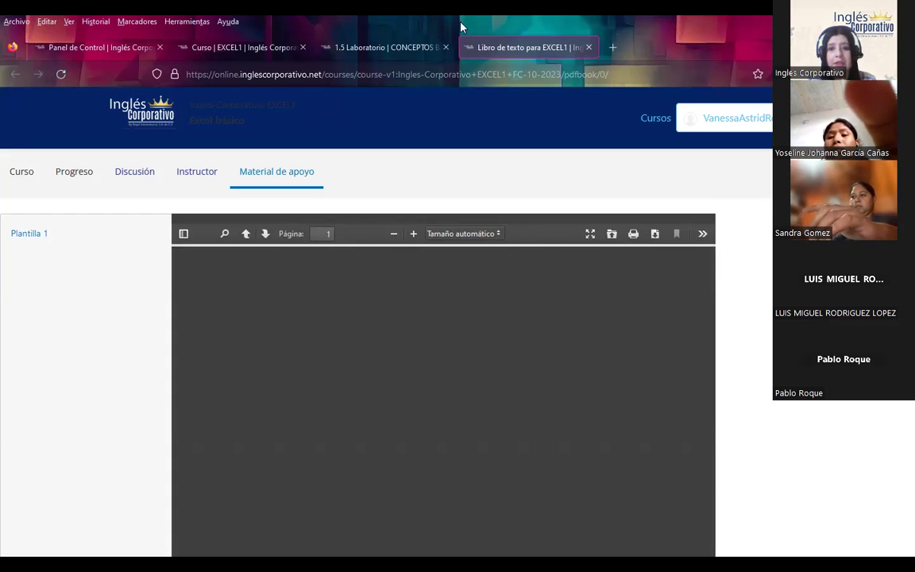
# - Close the 'Libro de texto' PDF tab and go back to the 'Curso | EXCEL1' course outline
pyautogui.click(590, 48)
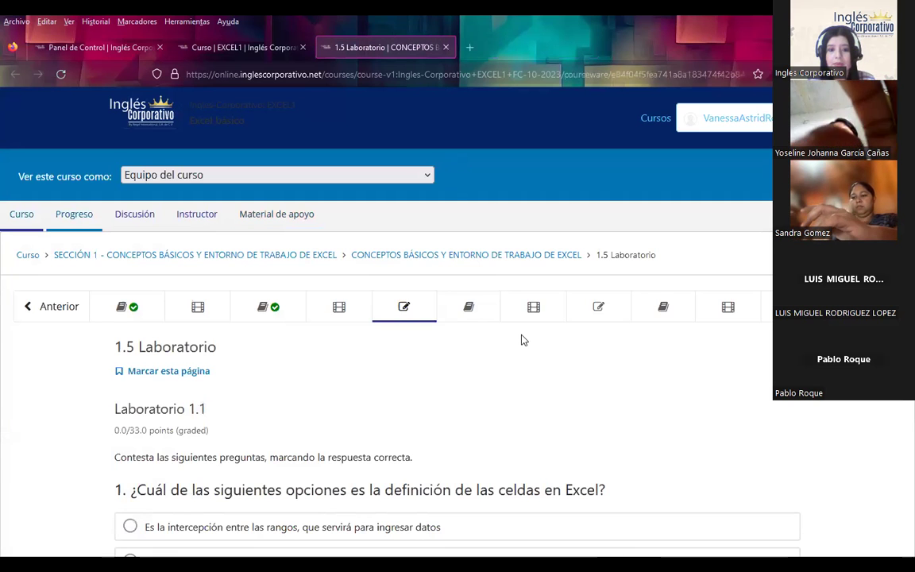
pyautogui.scroll(-3, 556, 358)
pyautogui.click(211, 46)
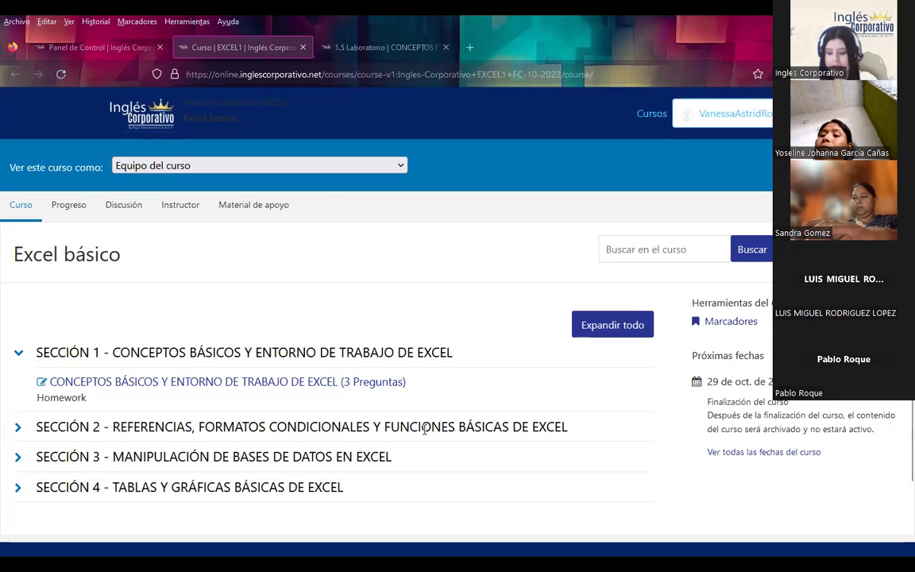
# - Switch to the PowerPoint slideshow and advance from slide 5 to the AGENDA slide 6
pyautogui.hotkey('alt', 'Tab')
pyautogui.press('Right')
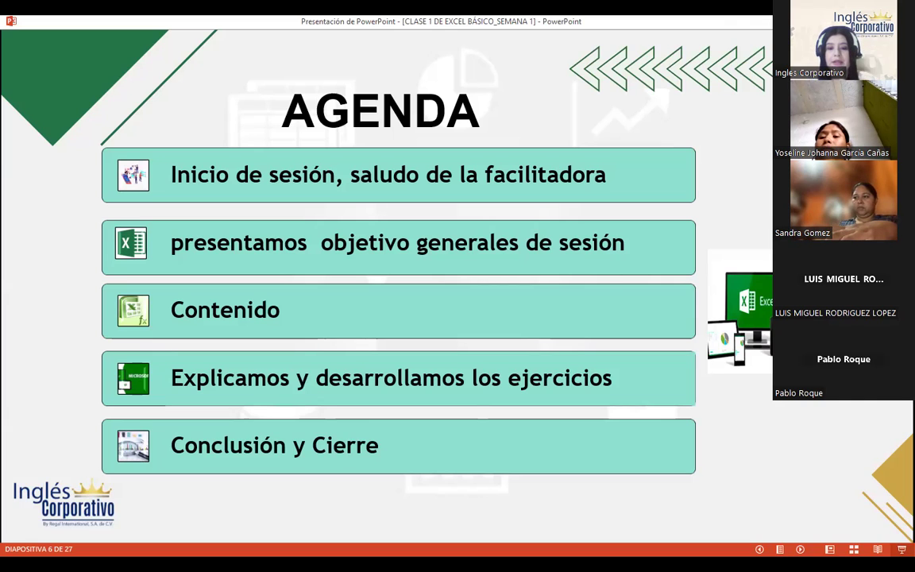
# - Advance through OBJETIVO GENERAL, the session objective and Introducción to 'Conceptos generales de Excel' (slide 10)
pyautogui.press('Right')
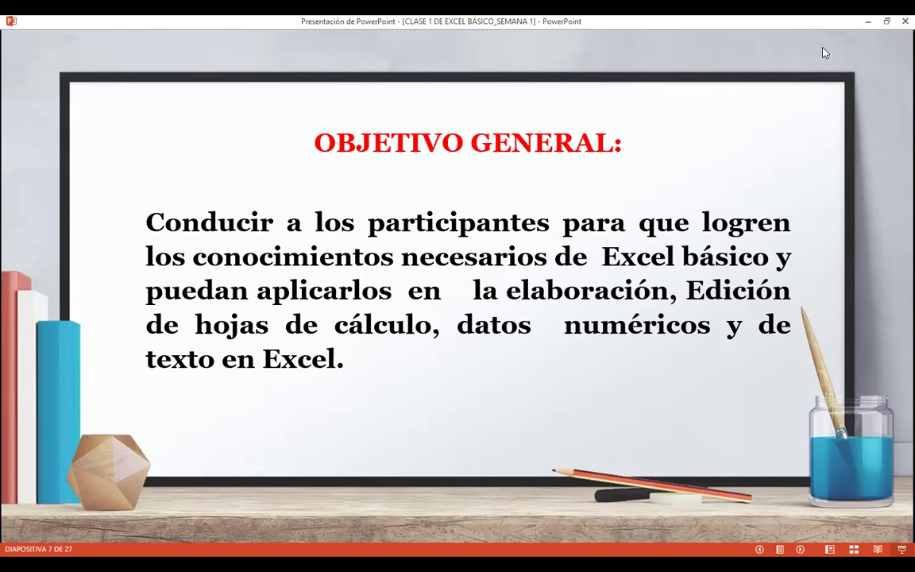
pyautogui.press('Right')
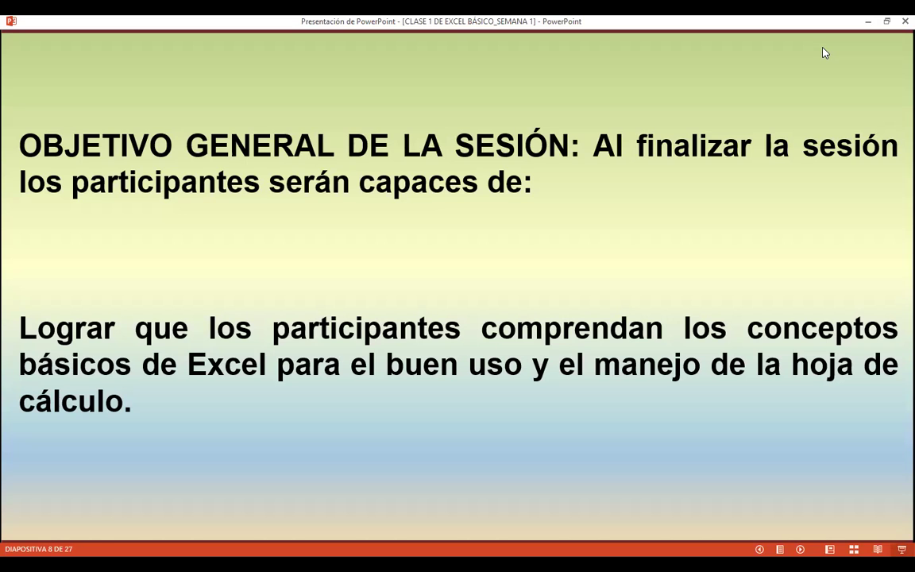
pyautogui.click(824, 52)
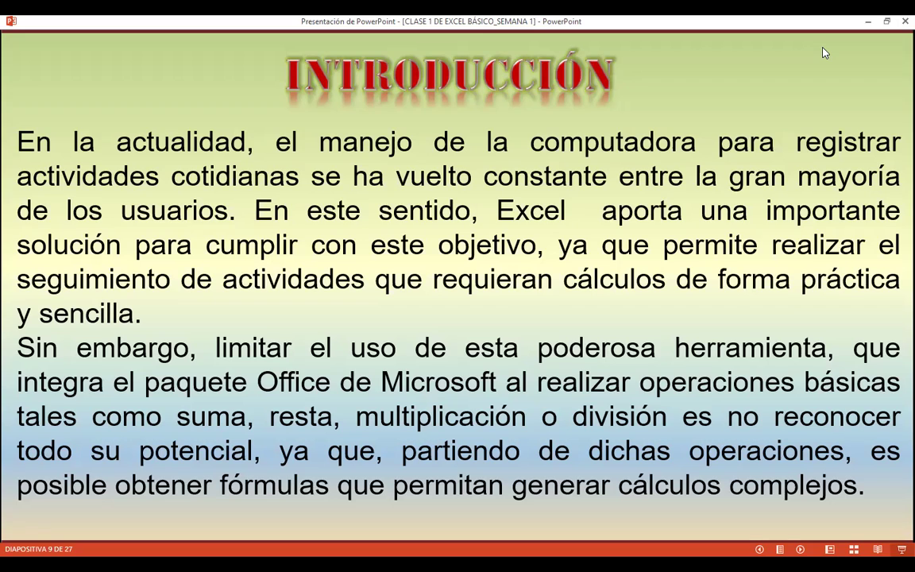
pyautogui.press('Right')
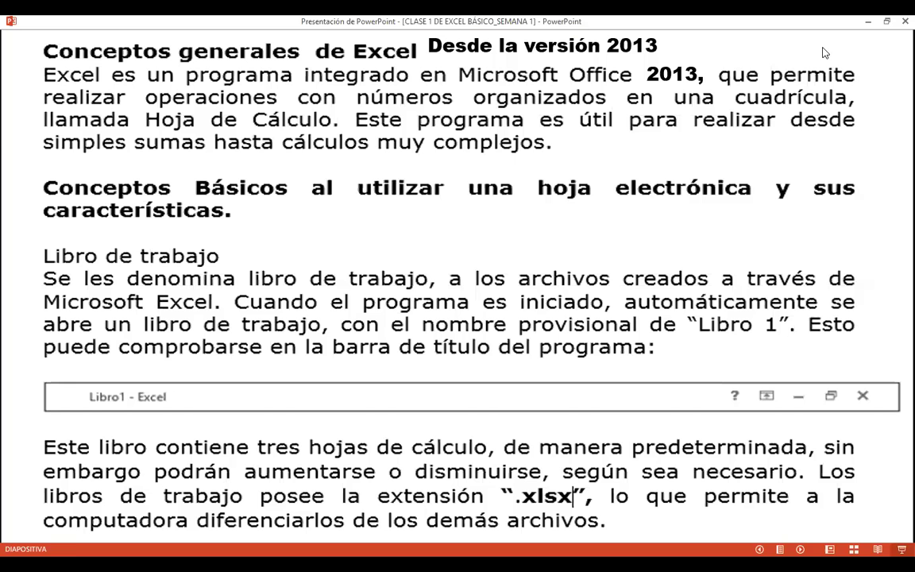
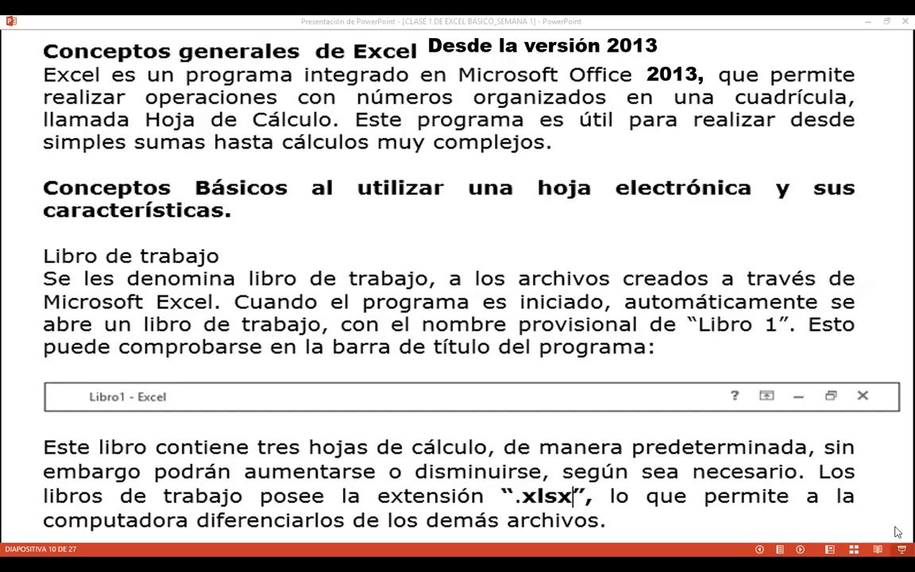
# - Advance the slideshow two slides, from slide 10 to slide 12 on sheet names and rows
pyautogui.press('Right')
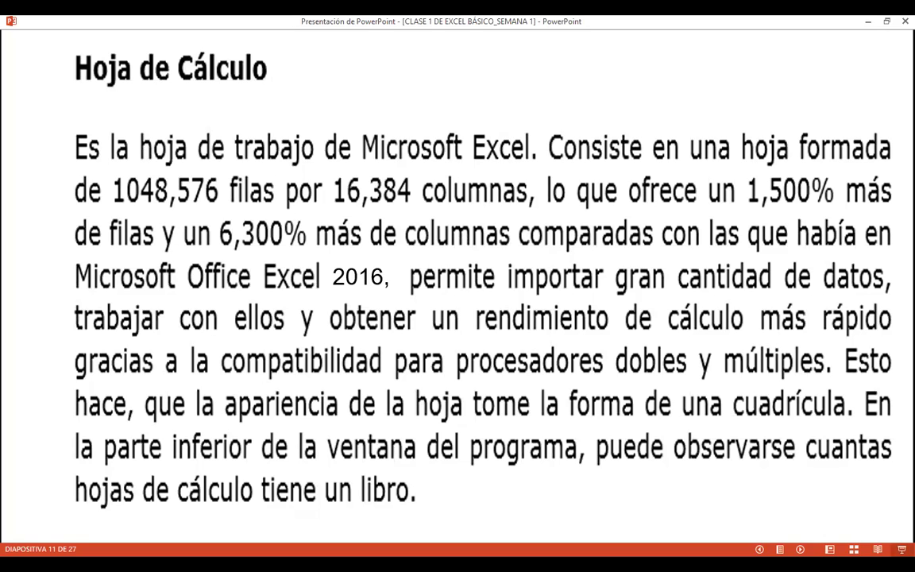
pyautogui.press('Right')
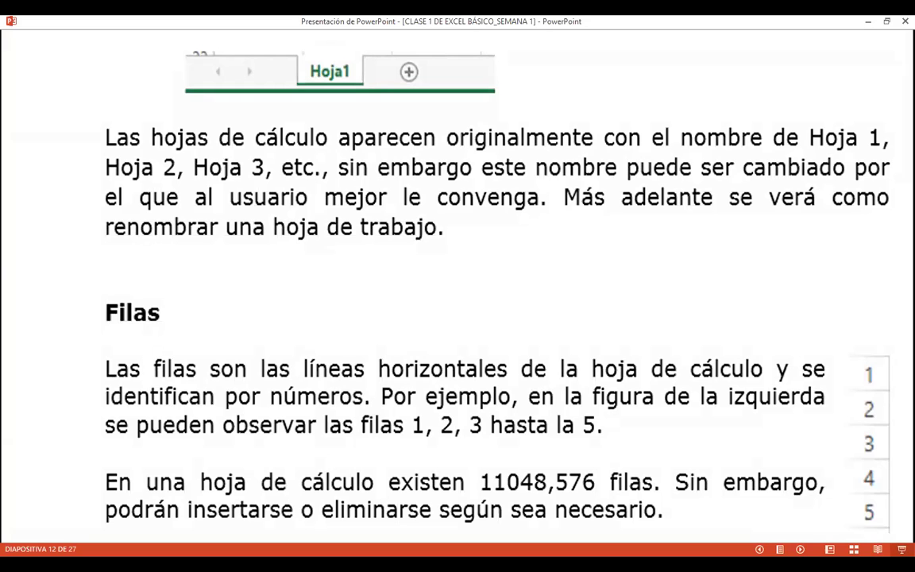
# - Advance to slide 13 on columns, cells, the active cell and ranges
pyautogui.press('Right')
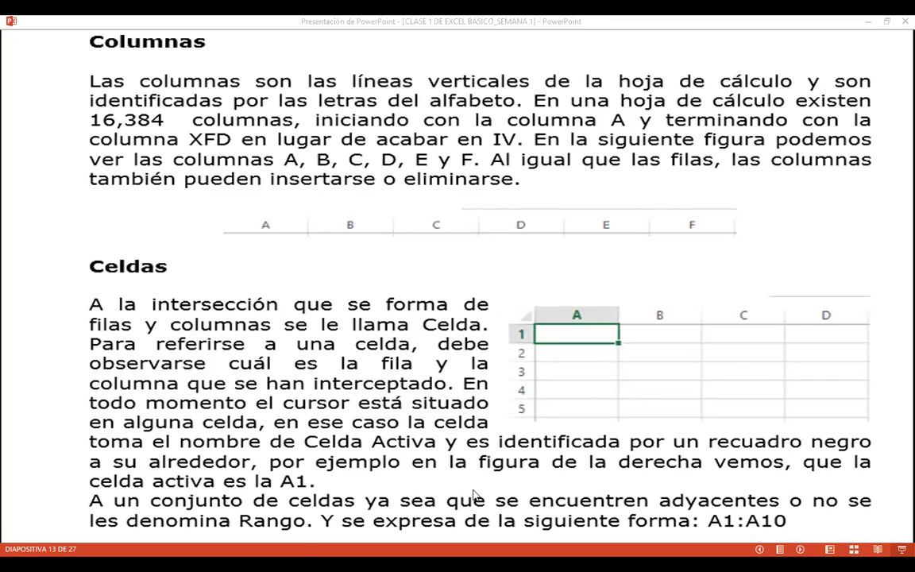
# - Switch from the PowerPoint slideshow to the LIBRO DE EXCEL SESION 1 workbook
pyautogui.hotkey('alt', 'Tab')
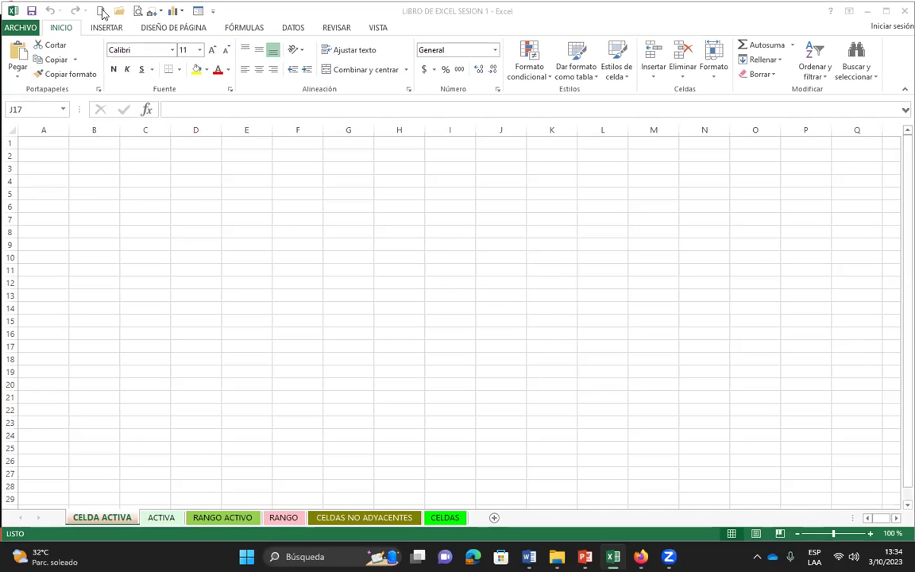
# - Create a new blank workbook, Libro1, and maximize its window
pyautogui.click(89, 11)
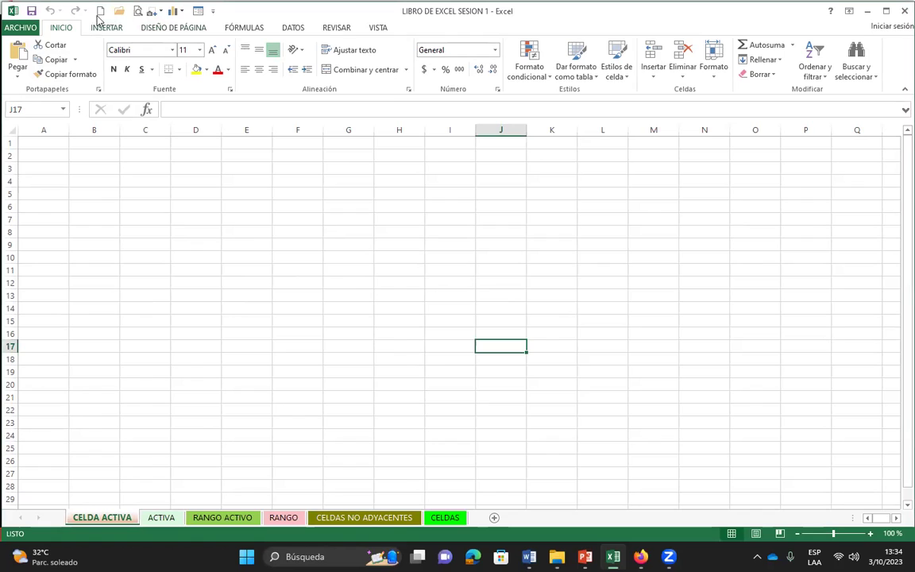
pyautogui.click(100, 12)
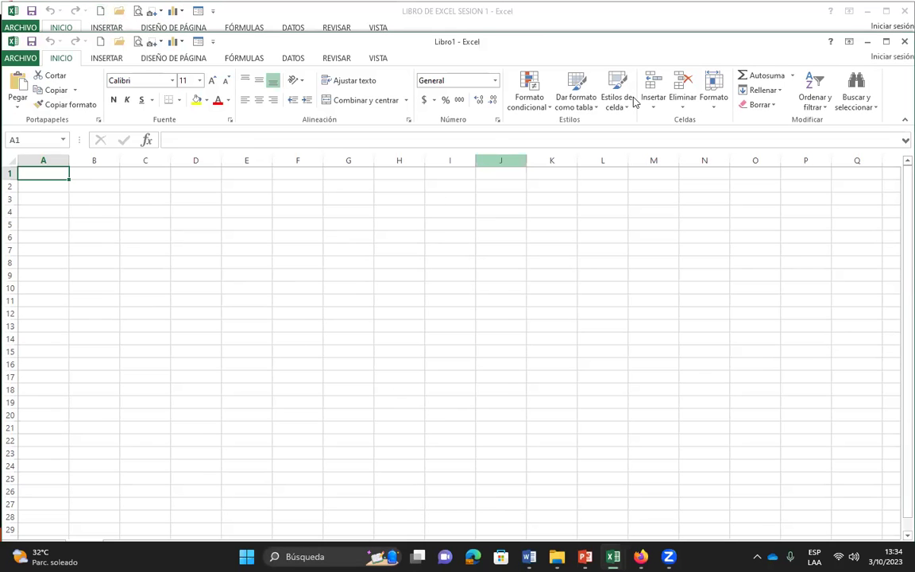
pyautogui.doubleClick(211, 36)
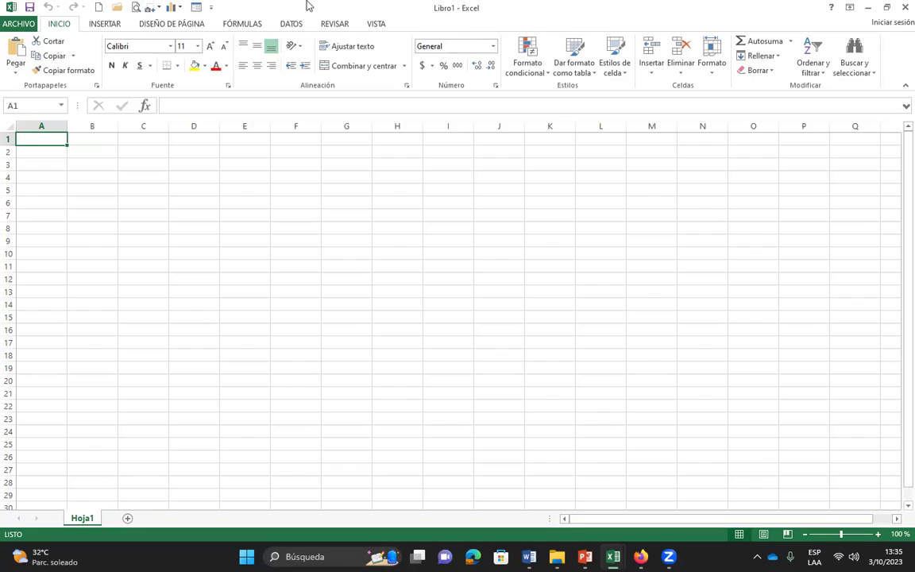
# - Save the new blank workbook to the desktop as EXCEL BÁSICO
pyautogui.click(19, 25)
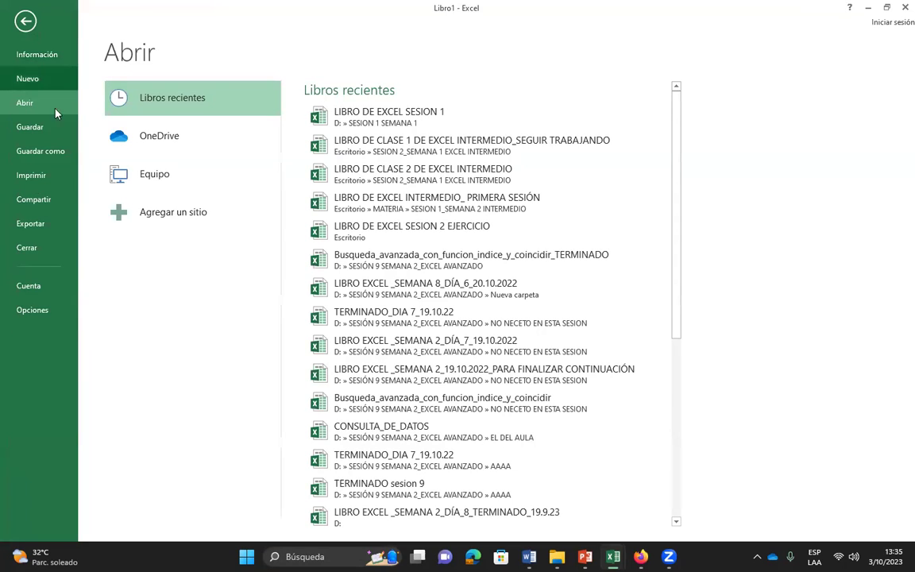
pyautogui.click(49, 157)
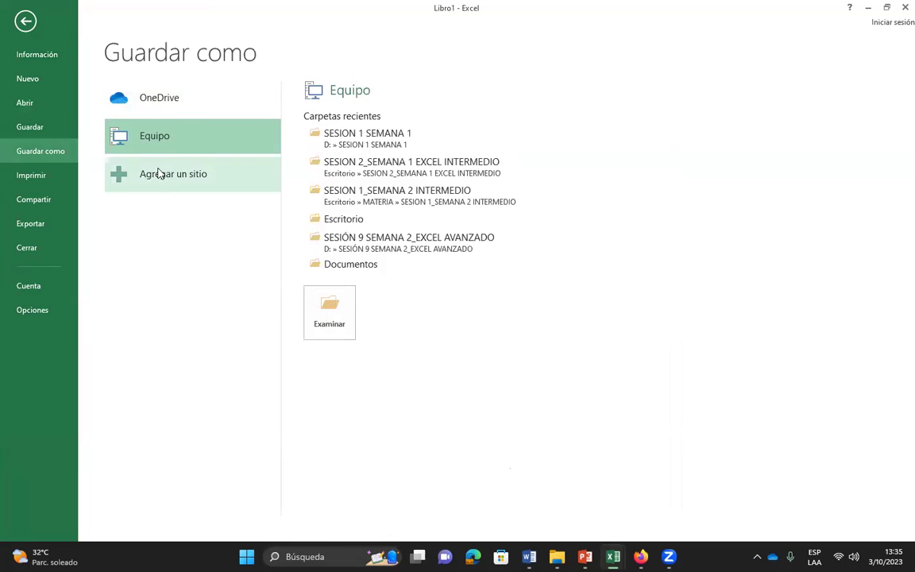
pyautogui.click(347, 219)
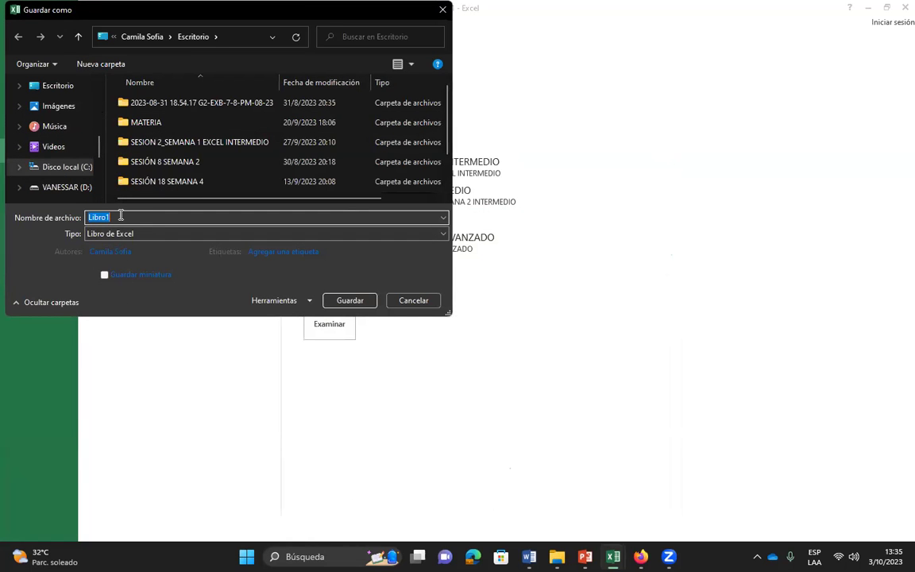
pyautogui.write('EXCEL BÁSICO')
pyautogui.click(349, 300)
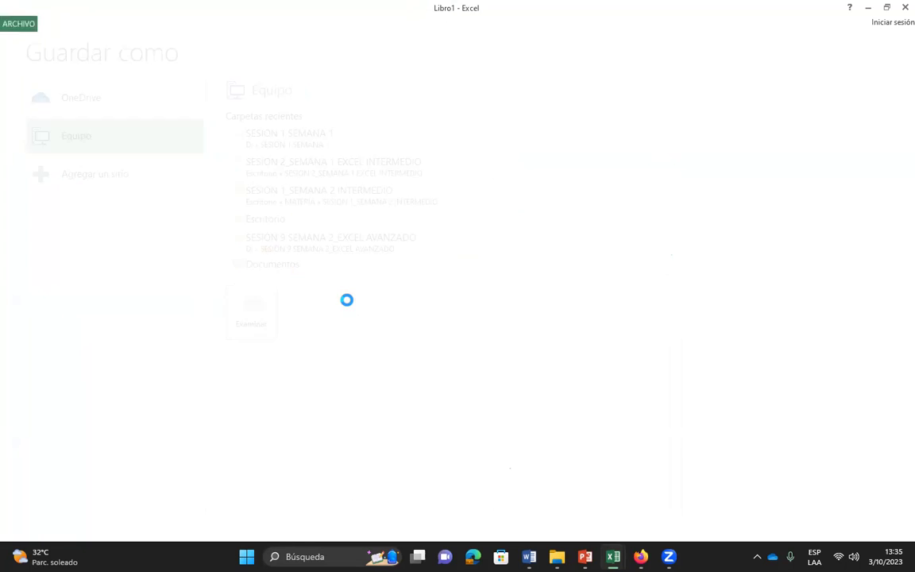
pyautogui.moveTo(353, 213); pyautogui.dragTo(351, 202)
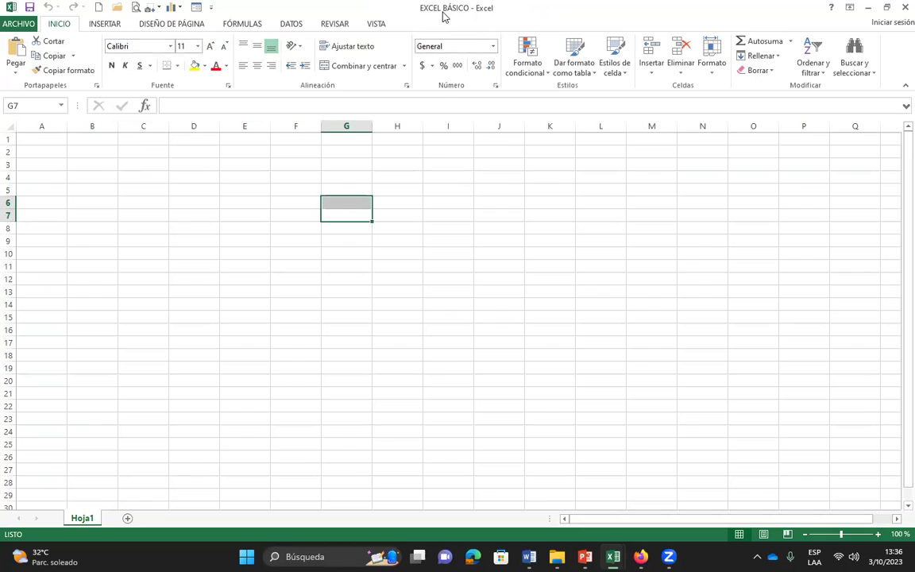
# - Close the EXCEL BÁSICO workbook
pyautogui.click(19, 24)
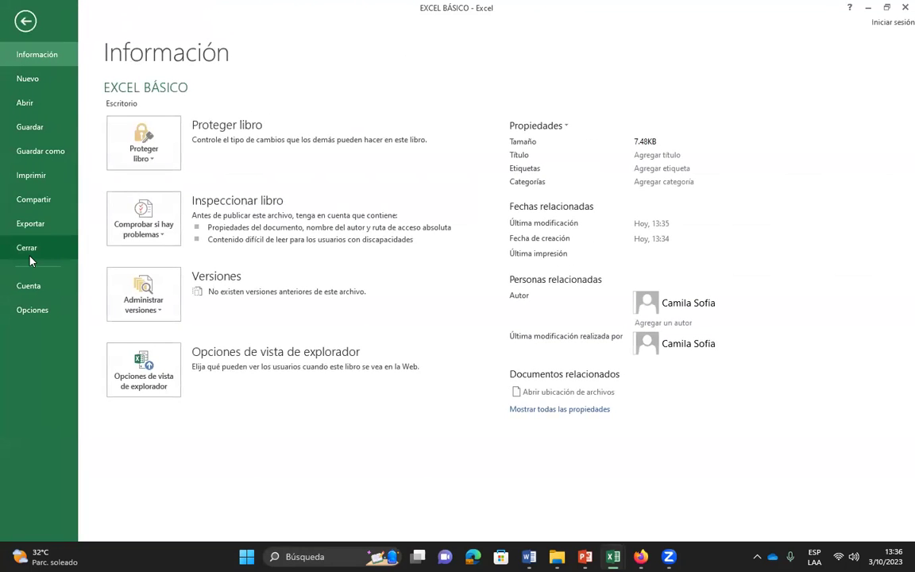
pyautogui.click(26, 247)
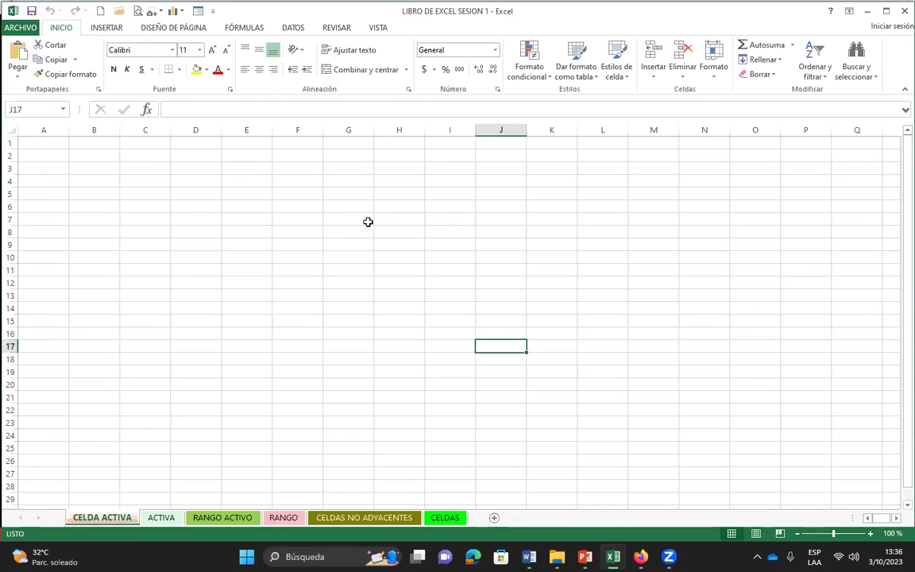
pyautogui.click(368, 221)
# - Close LIBRO DE EXCEL SESION 1 and shift the empty Excel window slightly right
pyautogui.click(22, 27)
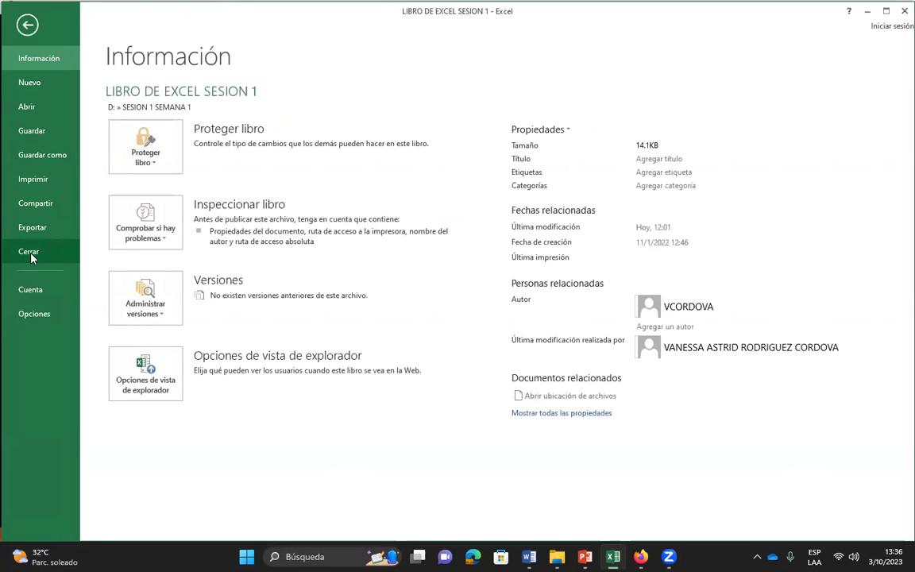
pyautogui.click(29, 253)
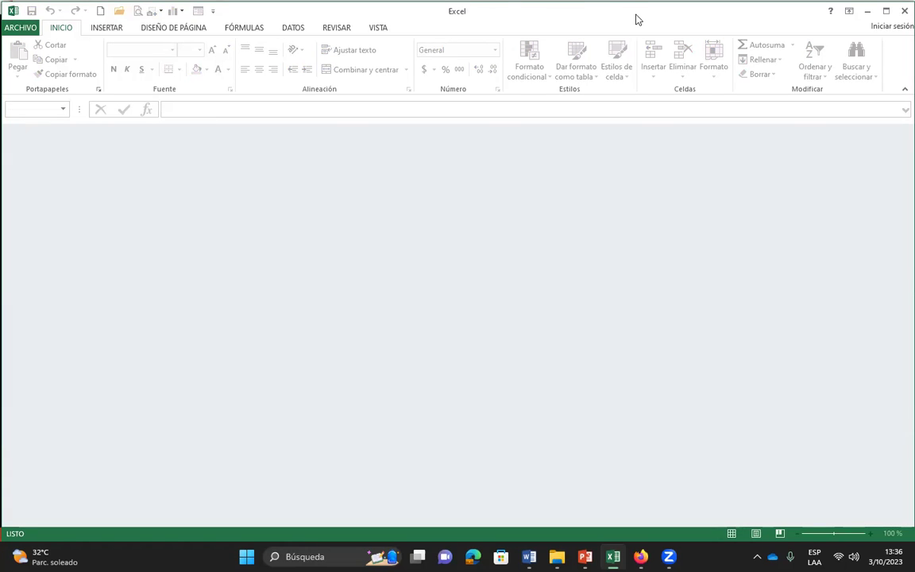
pyautogui.moveTo(629, 20); pyautogui.dragTo(651, 13)
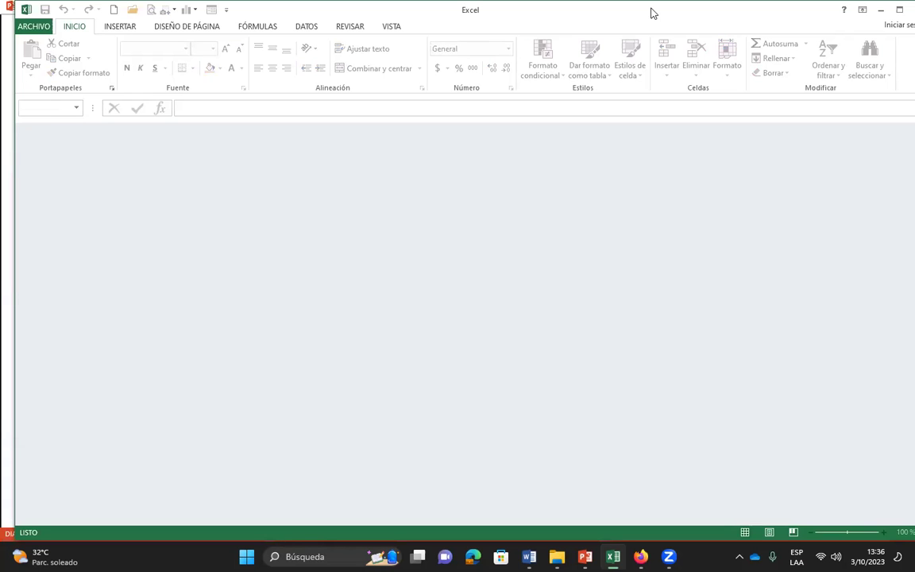
# - Minimize Excel to view the PowerPoint slide, then restore and maximize the empty Excel window
pyautogui.click(880, 9)
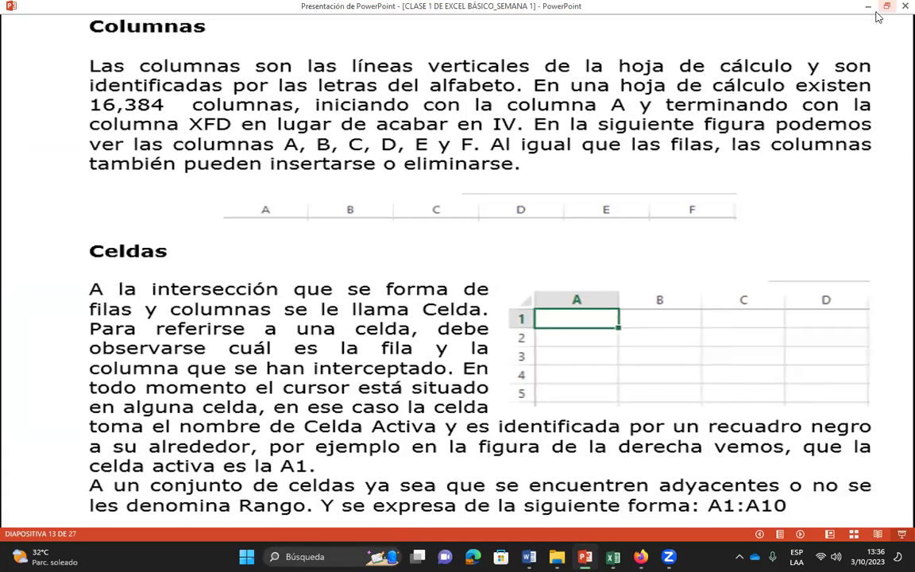
pyautogui.click(612, 557)
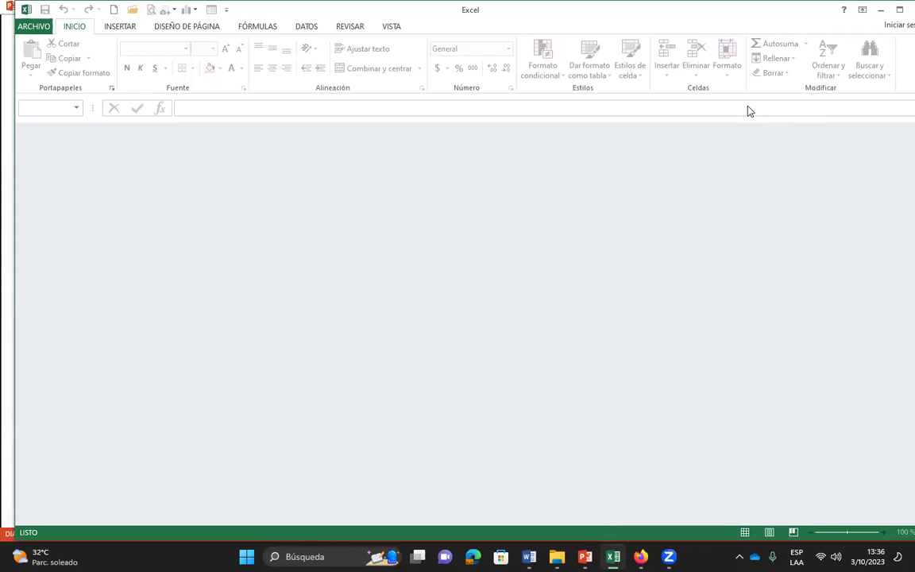
pyautogui.click(900, 9)
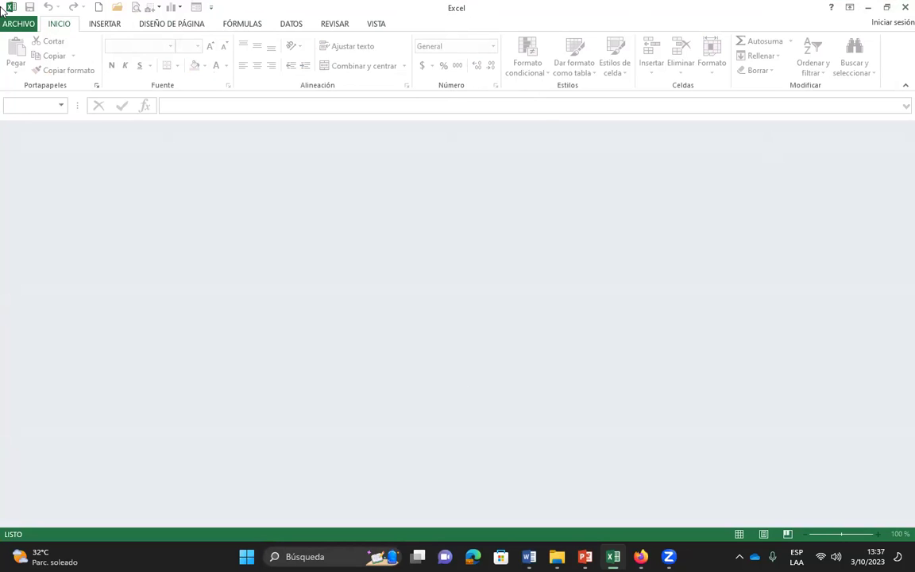
# - Reopen LIBRO DE EXCEL SESION 1 from recent workbooks and select cells G11, J8, then A1
pyautogui.click(16, 24)
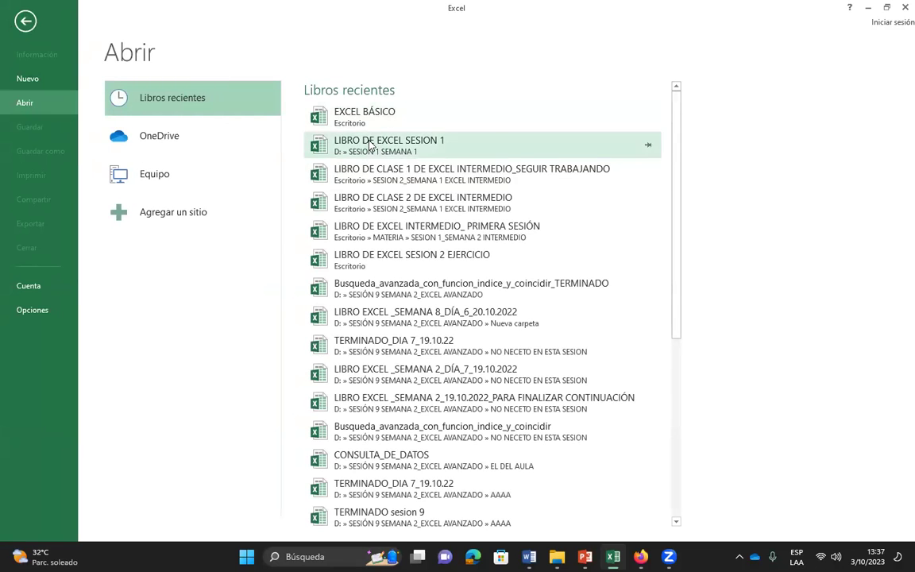
pyautogui.click(369, 145)
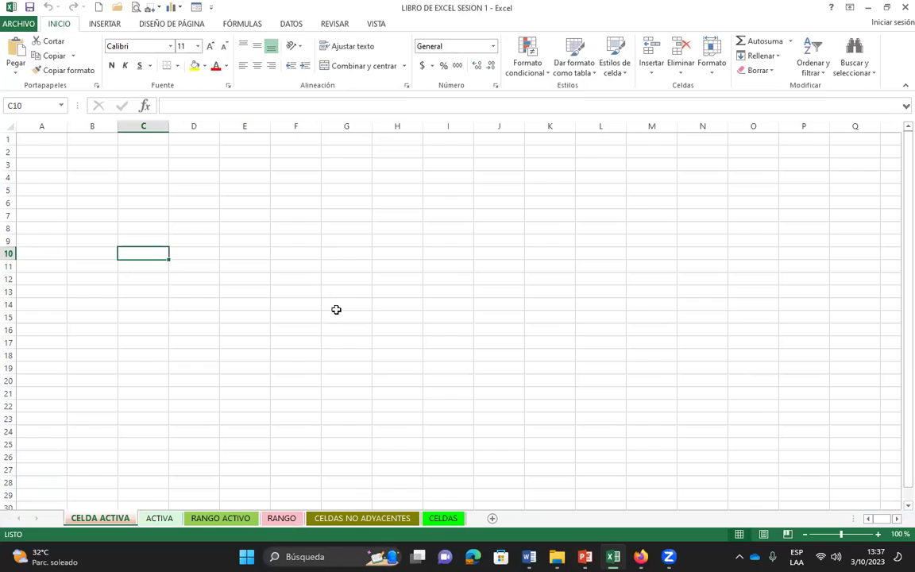
pyautogui.click(326, 263)
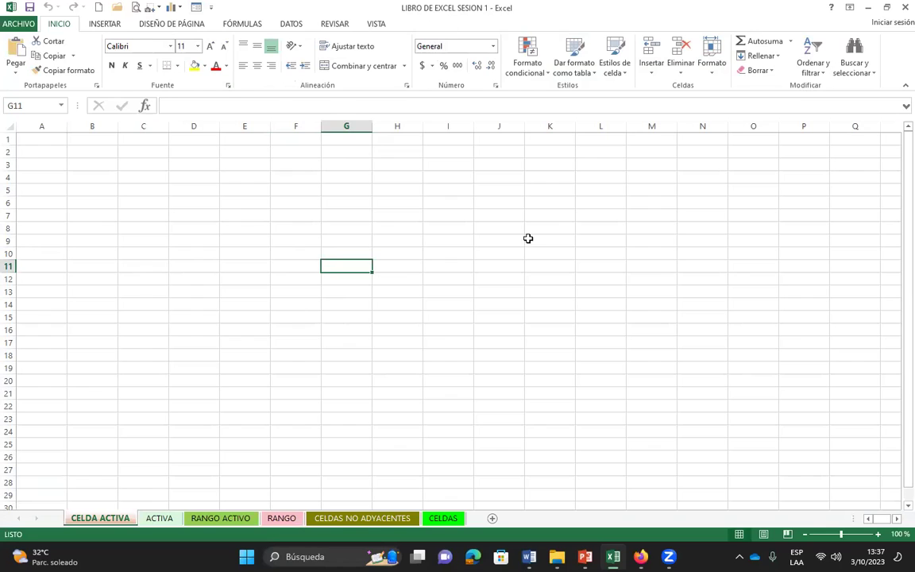
pyautogui.click(478, 230)
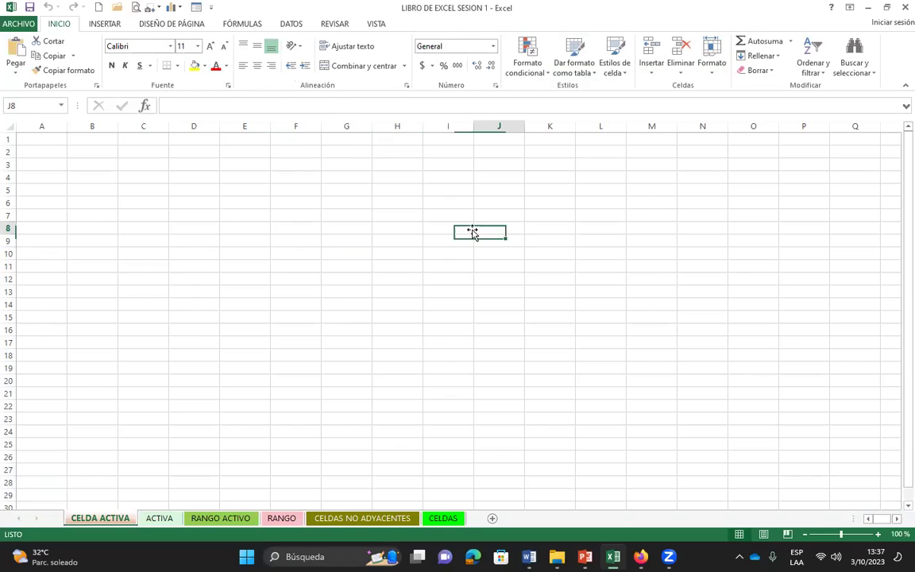
pyautogui.click(51, 142)
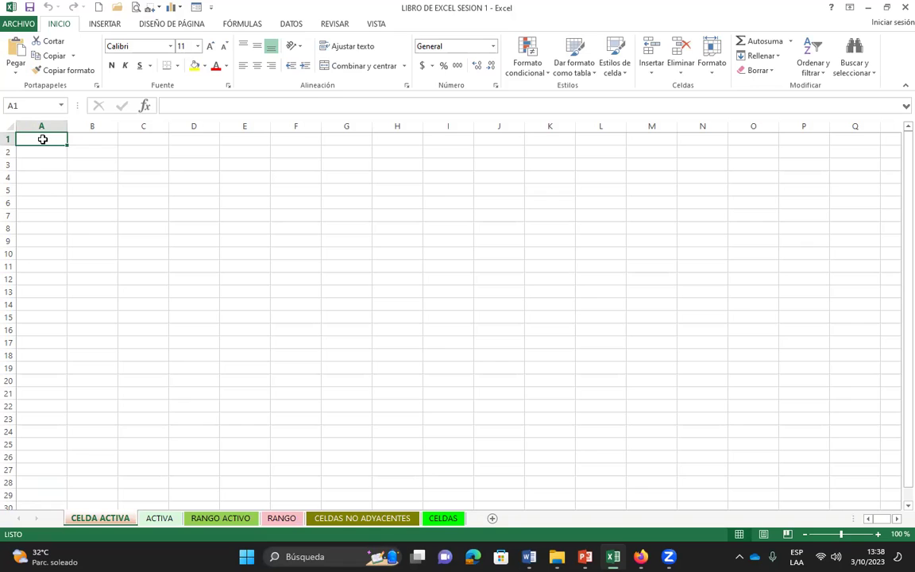
# - Jump down to row 1048576 of column A, then back up to cell A1
pyautogui.hotkey('ctrl', 'Down')
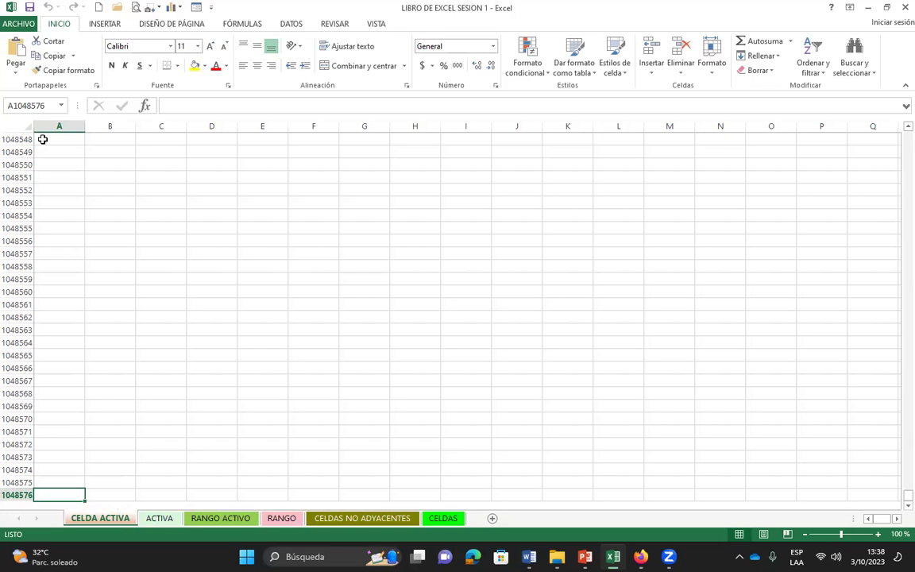
pyautogui.hotkey('ctrl', 'Up')
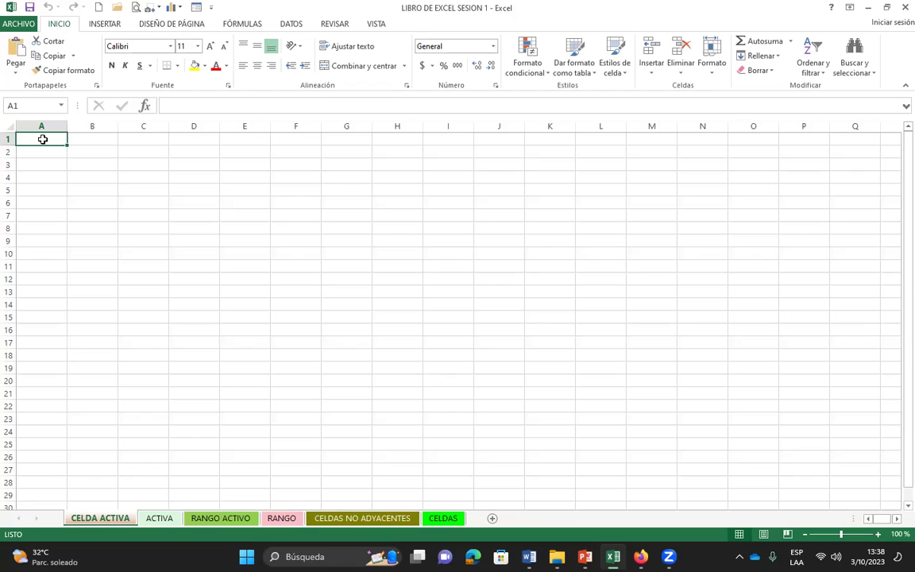
pyautogui.hotkey('ctrl', 'Right')
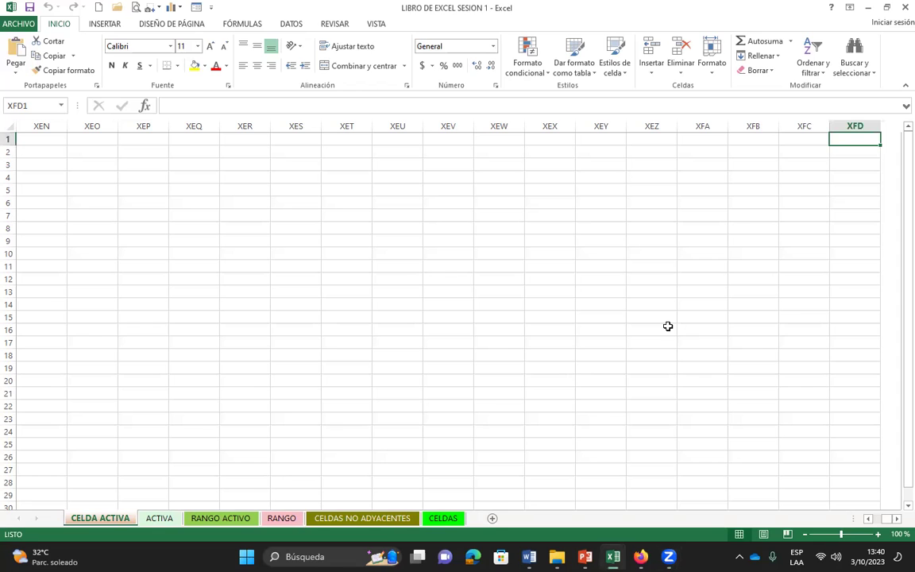
pyautogui.hotkey('ctrl', 'Left')
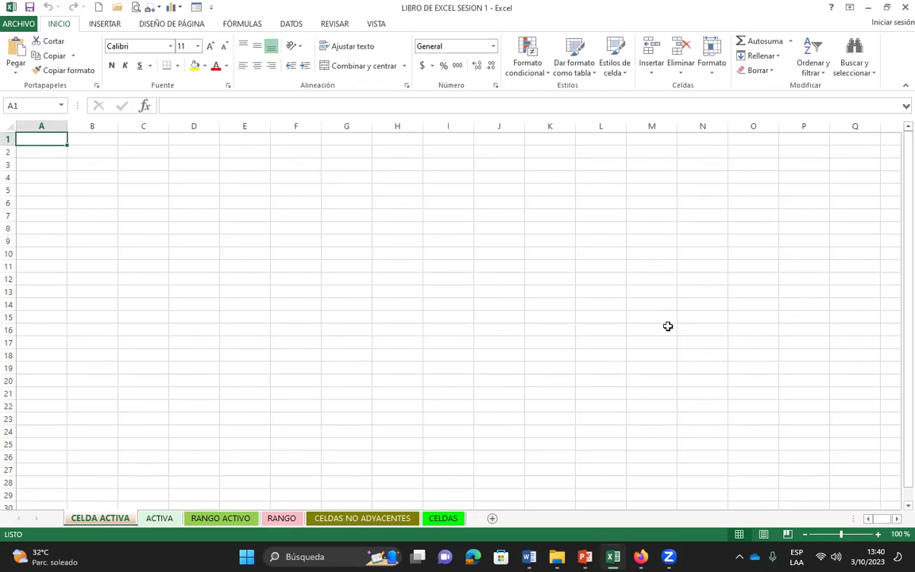
pyautogui.moveTo(854, 518); pyautogui.dragTo(738, 513)
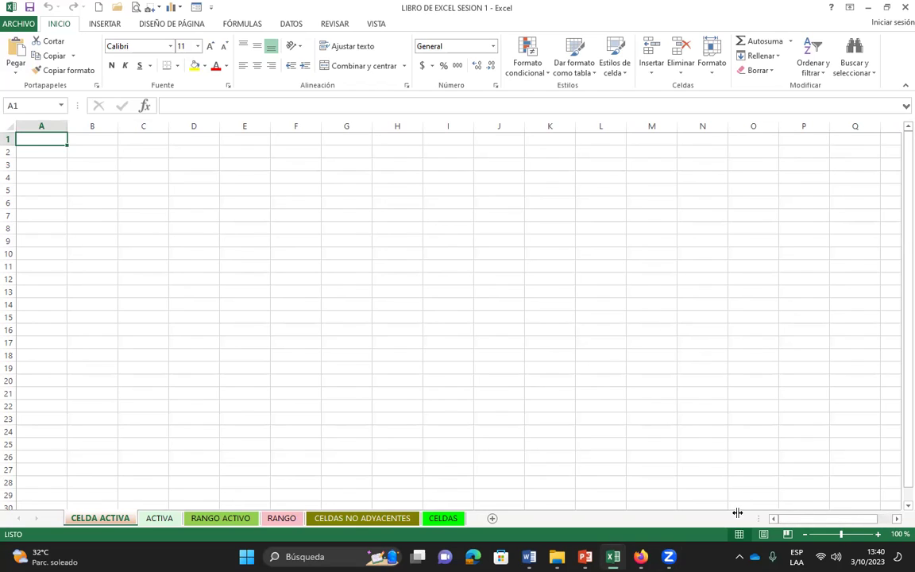
pyautogui.moveTo(906, 480); pyautogui.dragTo(896, 334)
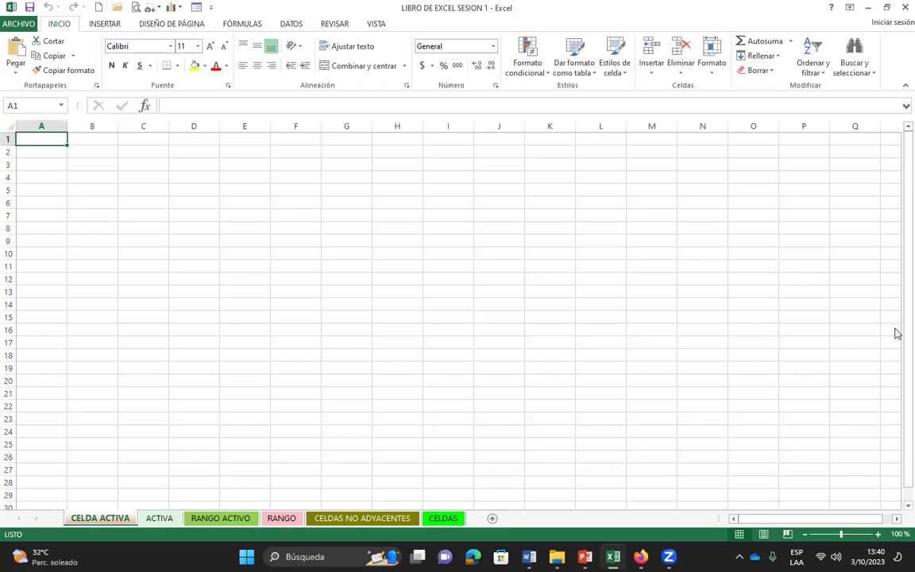
pyautogui.click(445, 228)
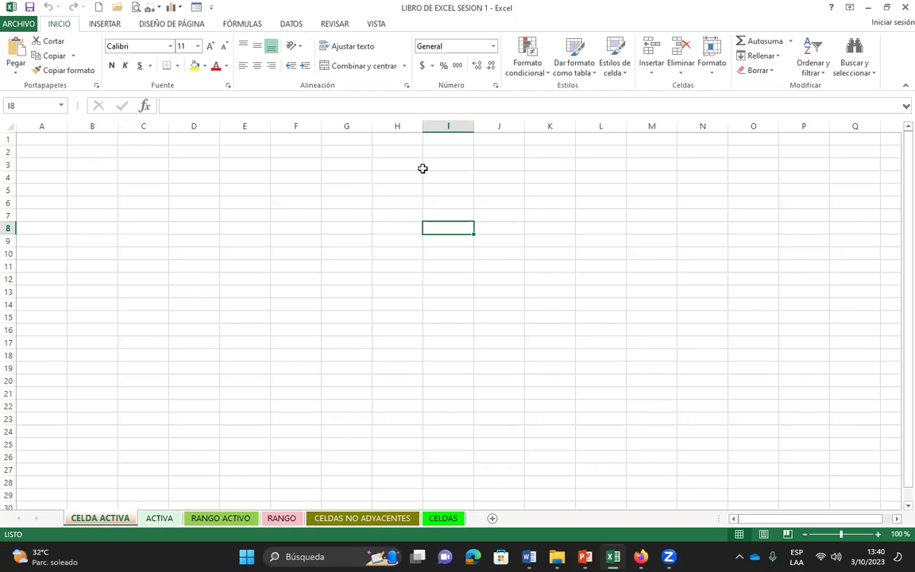
pyautogui.middleClick(419, 165)
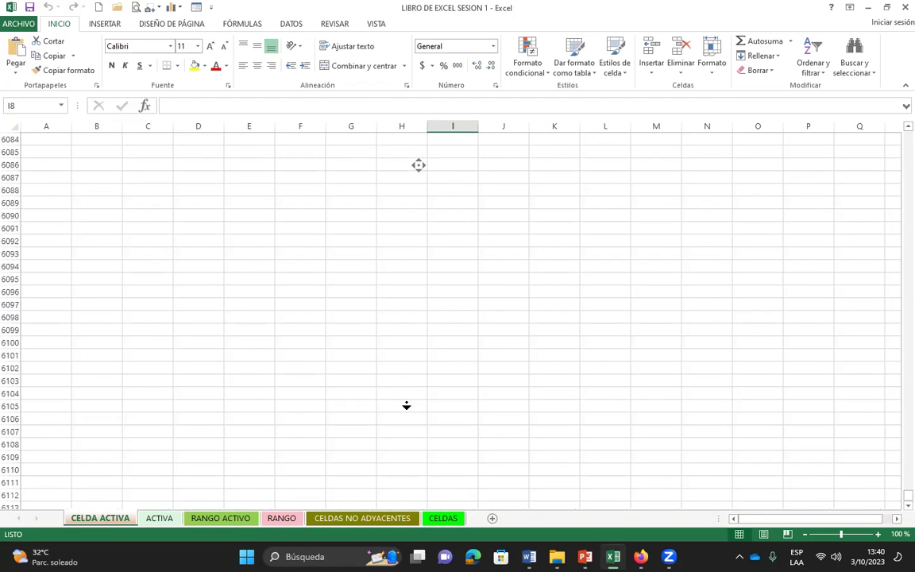
pyautogui.middleClick(401, 397)
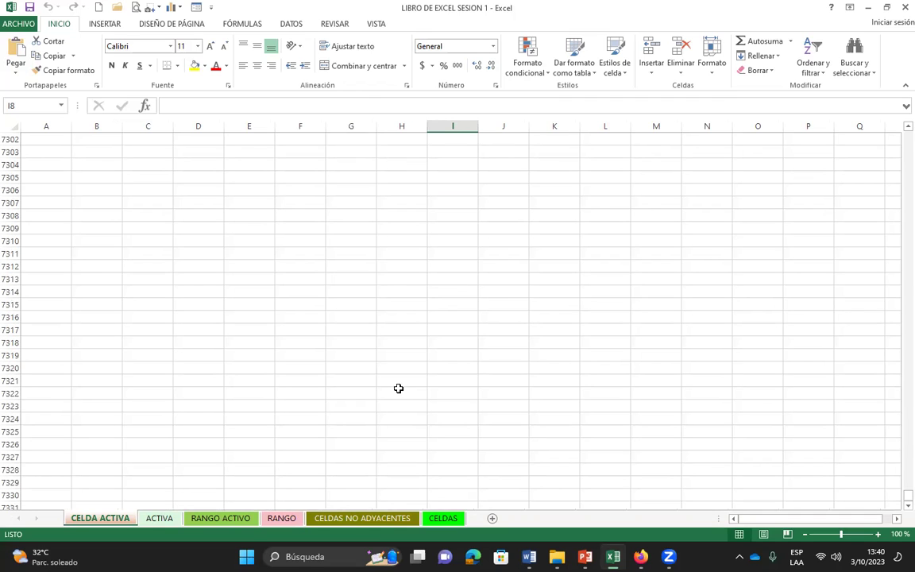
pyautogui.middleClick(414, 329)
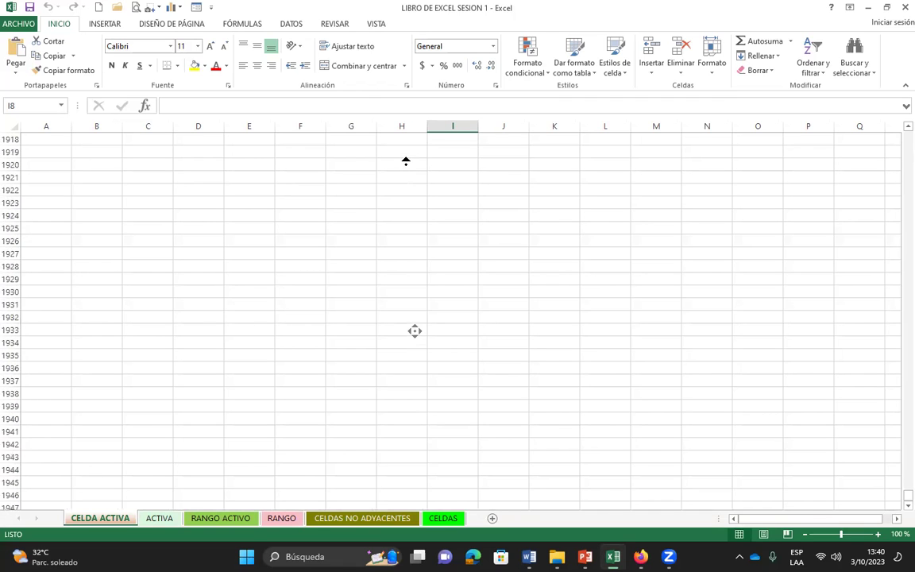
pyautogui.click(403, 164)
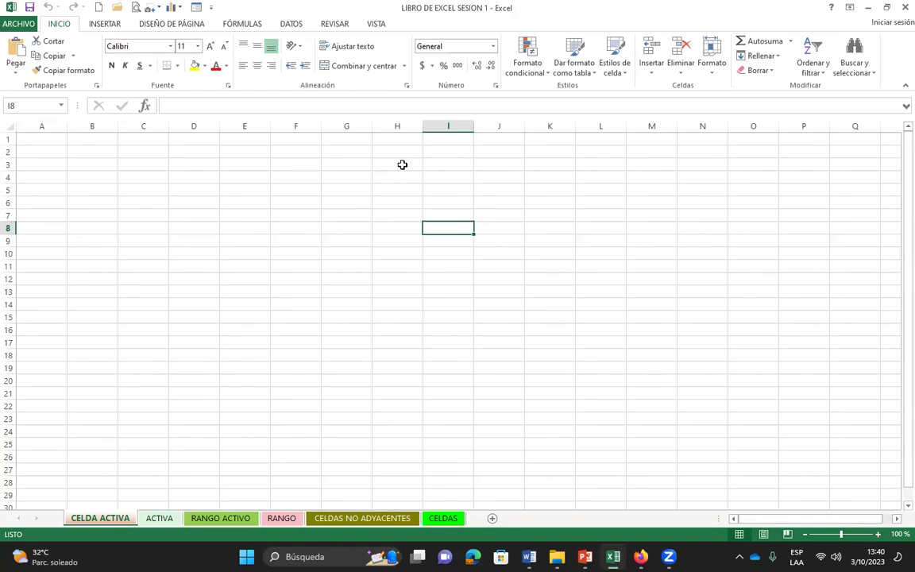
pyautogui.click(49, 140)
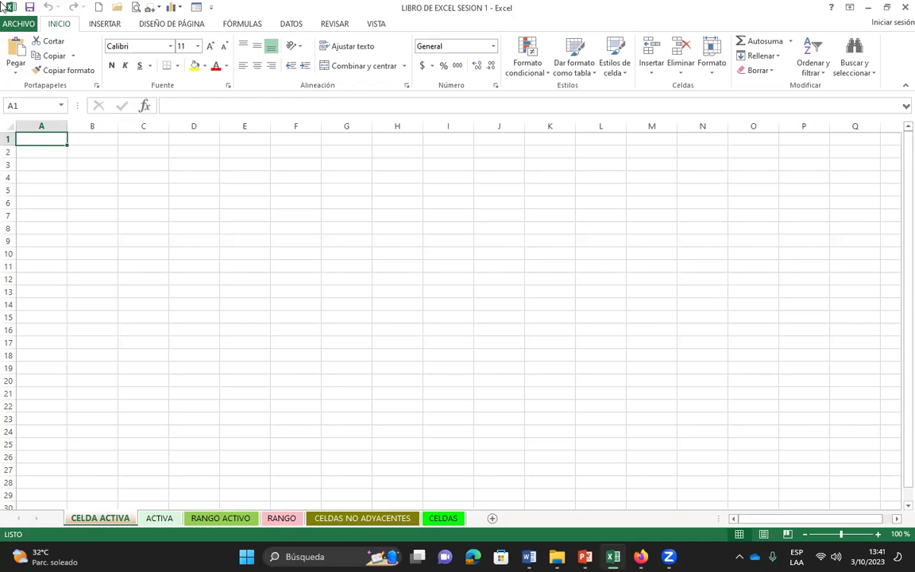
# - Show the Nuevo page and browse its template gallery, including Libro en blanco
pyautogui.click(19, 23)
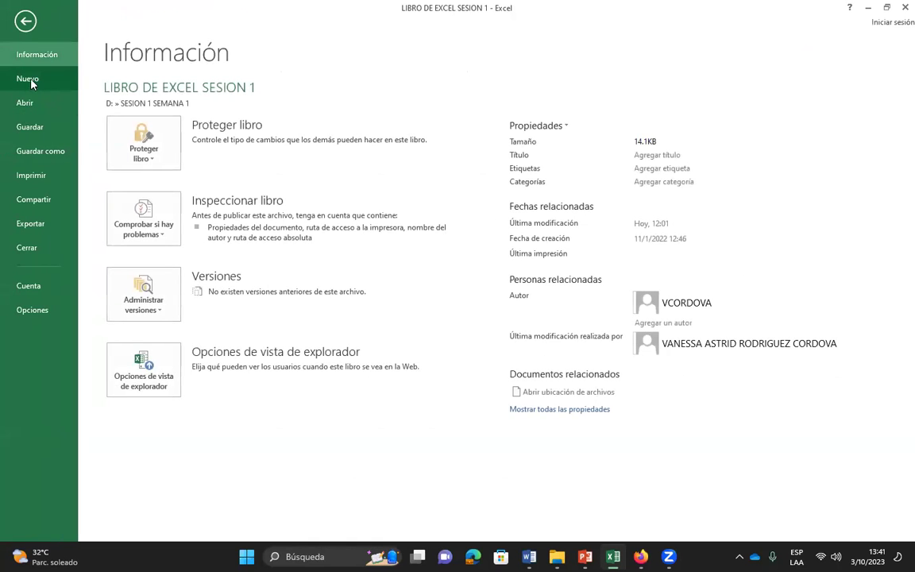
pyautogui.click(30, 78)
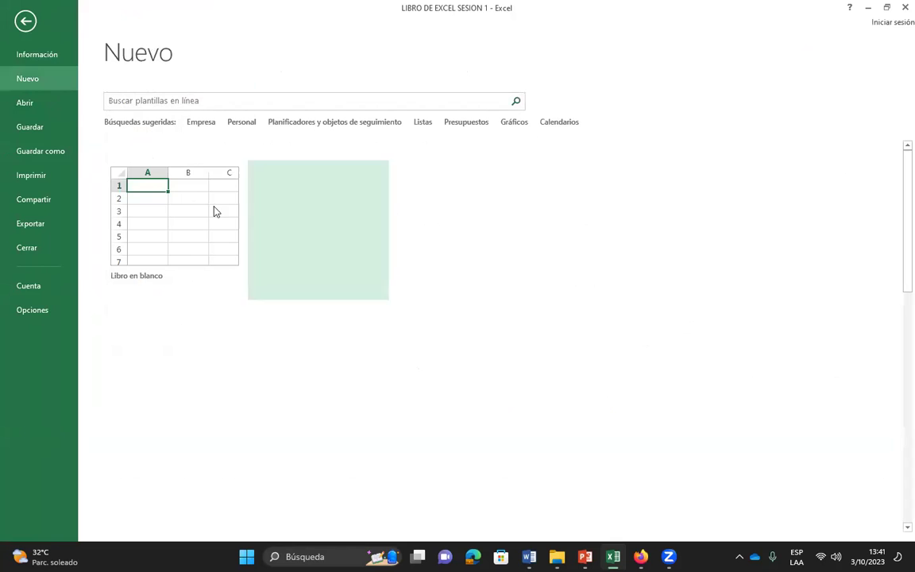
pyautogui.moveTo(461, 230)
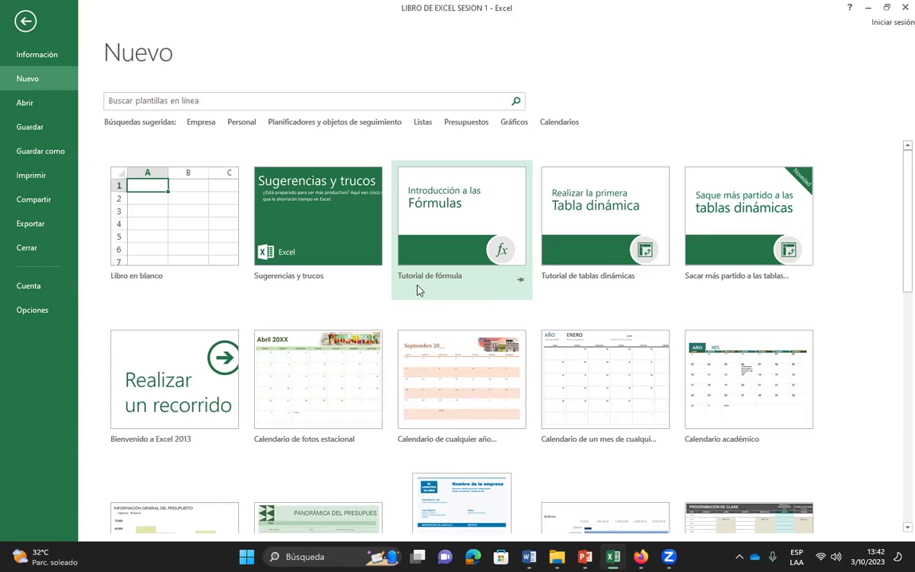
pyautogui.scroll(-1, 300, 321)
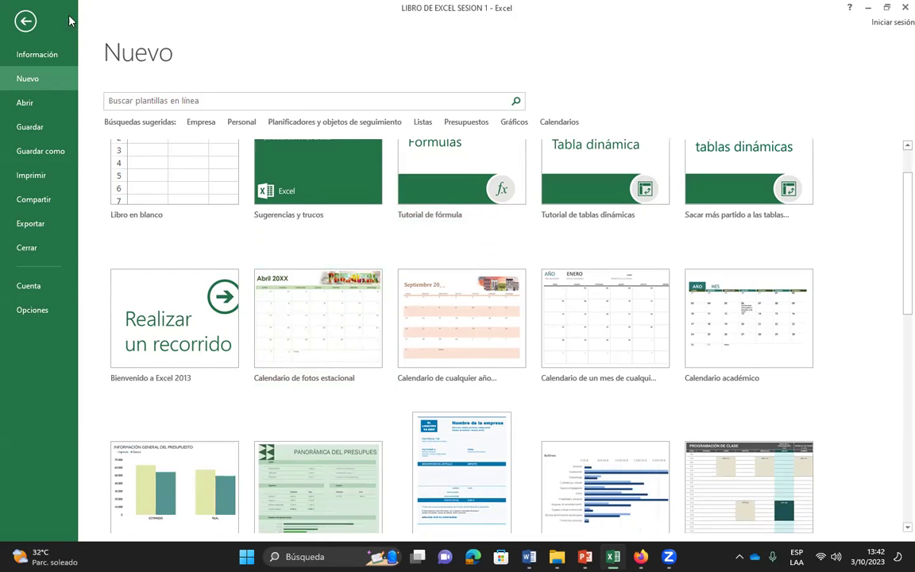
pyautogui.scroll(1, 226, 164)
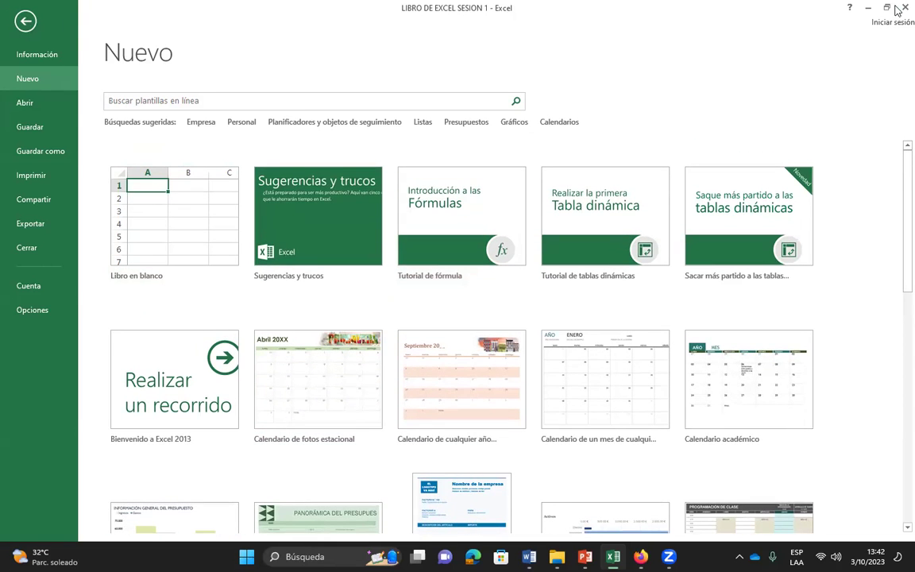
# - Close Excel, relaunch it from the taskbar and choose Libro en blanco to get Libro1
pyautogui.click(905, 7)
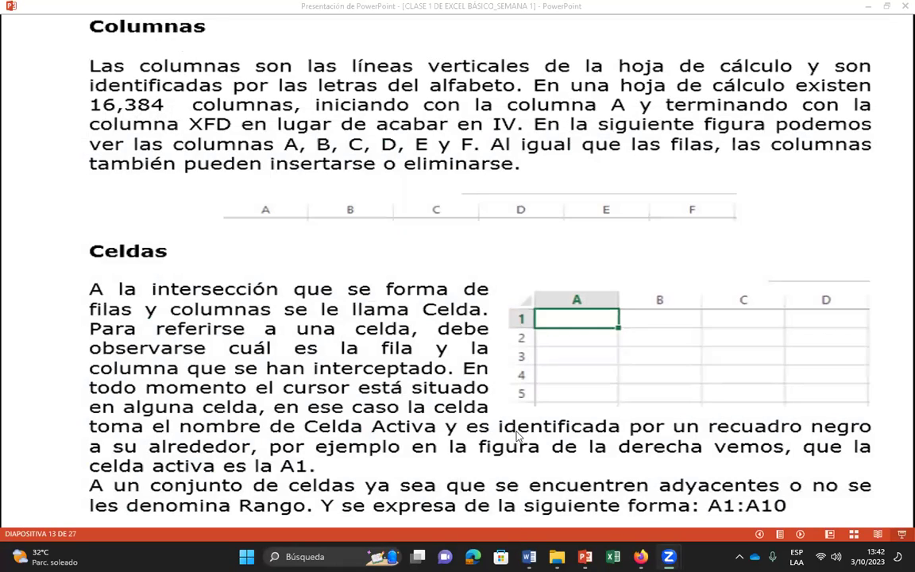
pyautogui.click(613, 556)
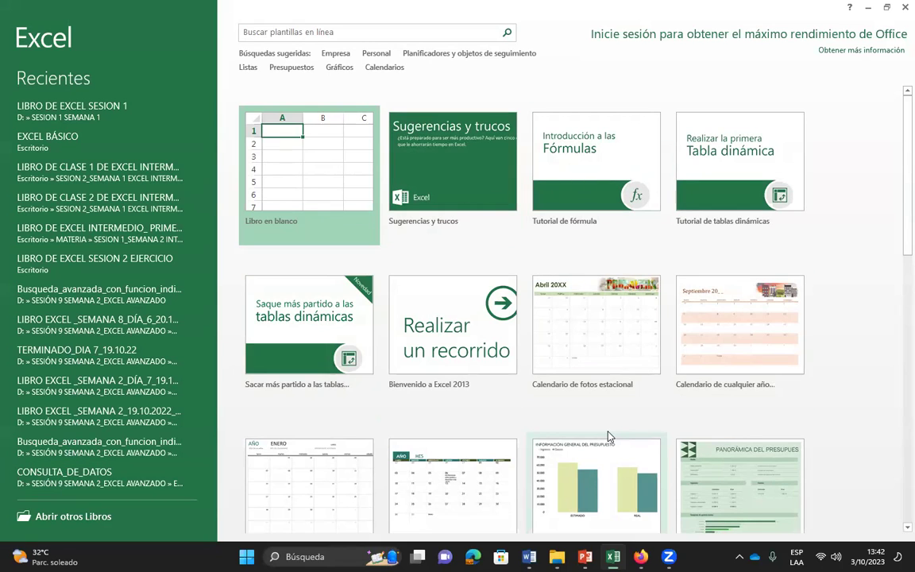
pyautogui.click(312, 159)
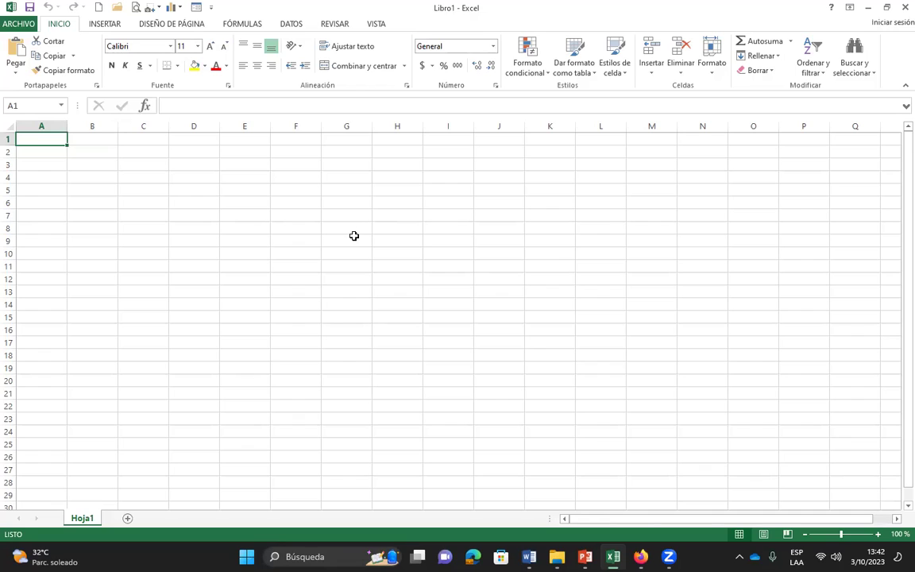
# - Select J6, glance at the recent workbooks under Abrir, then open Opciones de Excel on General
pyautogui.click(505, 208)
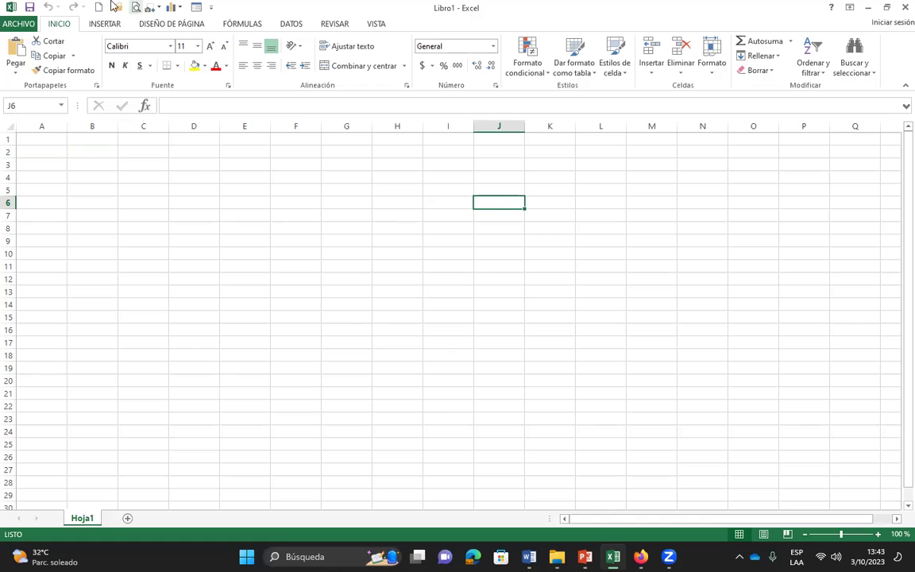
pyautogui.click(16, 24)
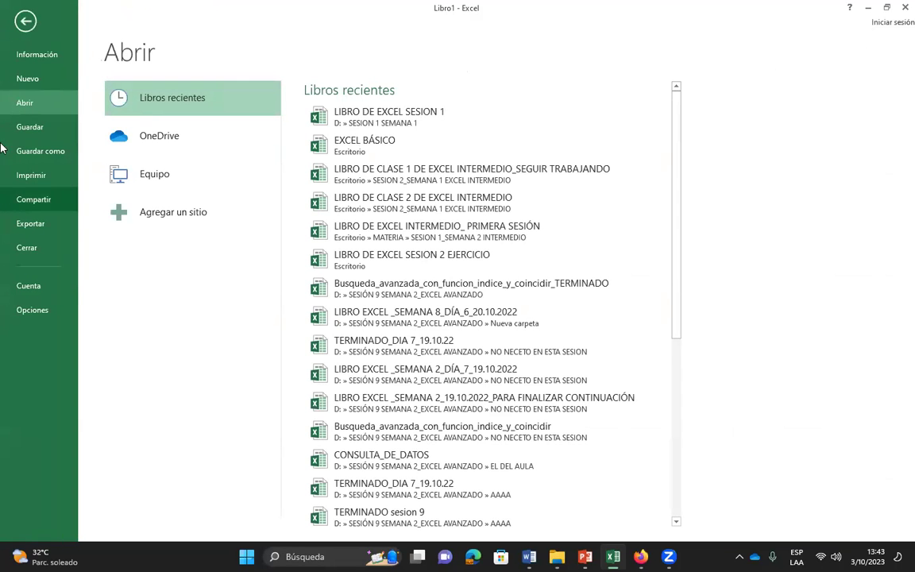
pyautogui.click(24, 22)
pyautogui.click(19, 24)
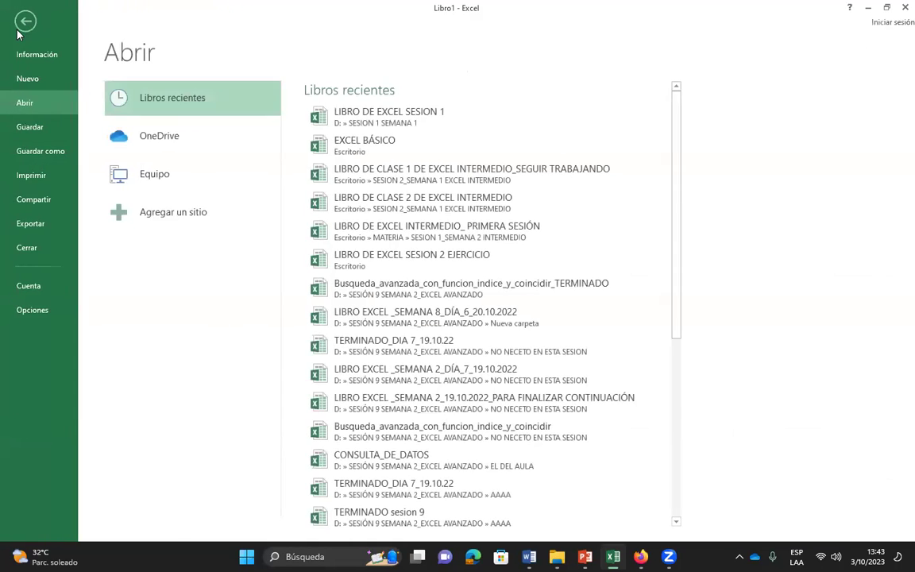
pyautogui.click(24, 310)
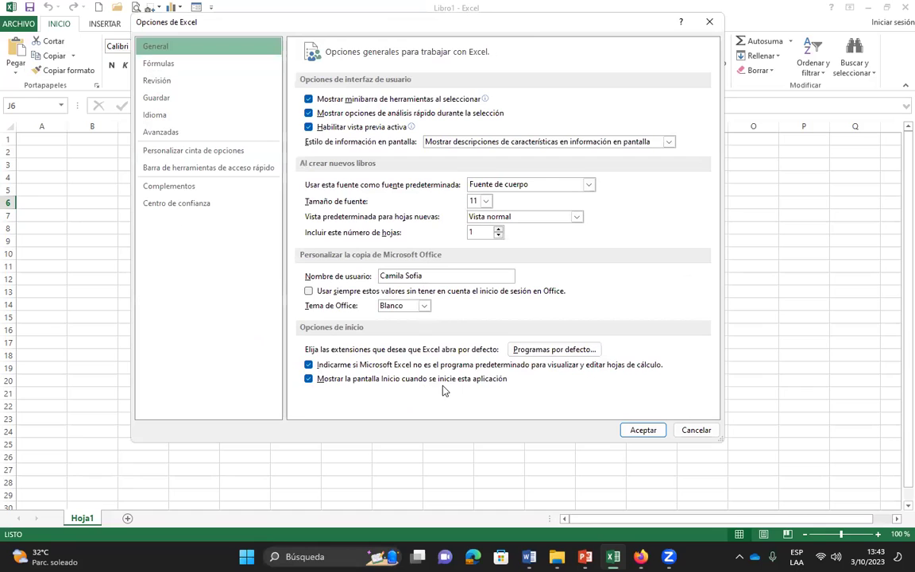
# - Turn off the start screen at launch in Excel Options, then close Excel to test it
pyautogui.click(309, 379)
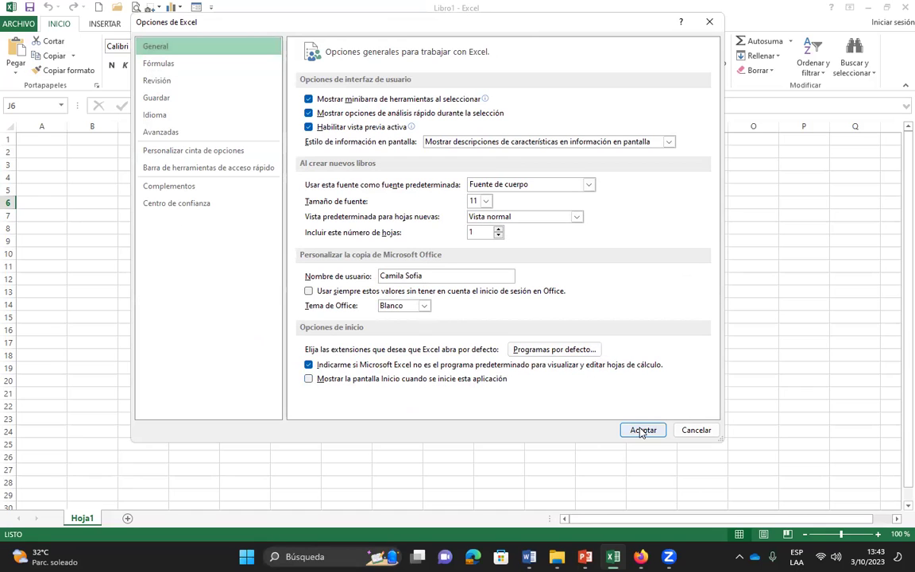
pyautogui.click(640, 430)
pyautogui.click(436, 316)
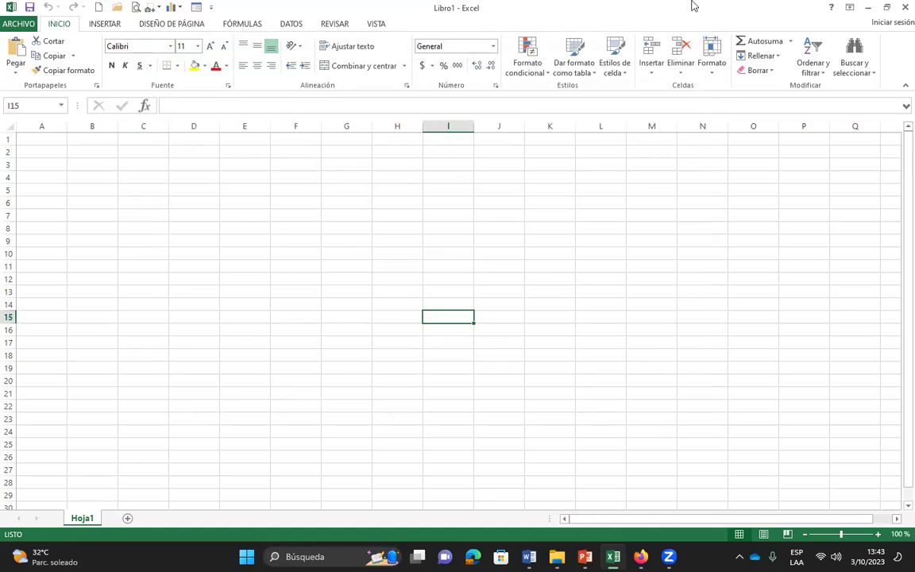
pyautogui.click(905, 7)
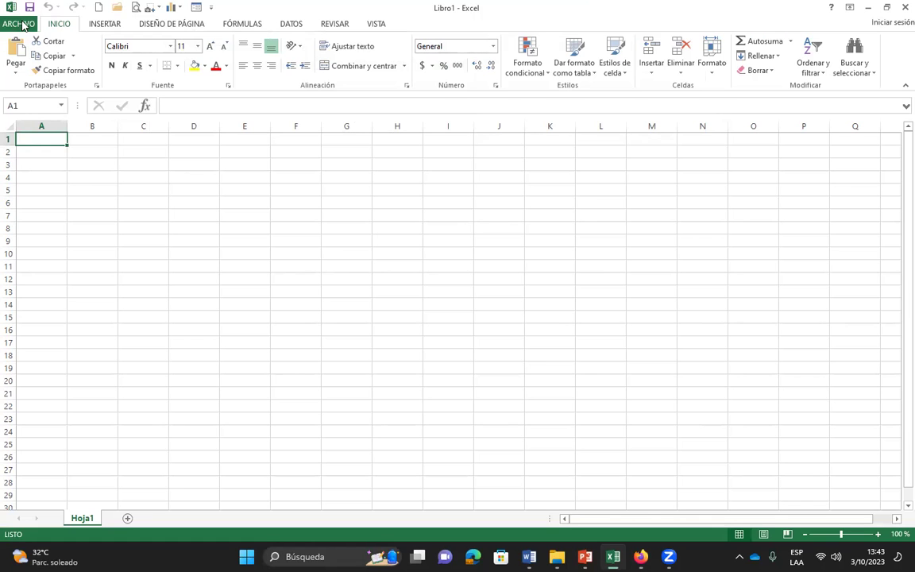
# - Re-enable 'Mostrar la pantalla Inicio cuando se inicie esta aplicación' and close Excel
pyautogui.click(23, 24)
pyautogui.click(17, 306)
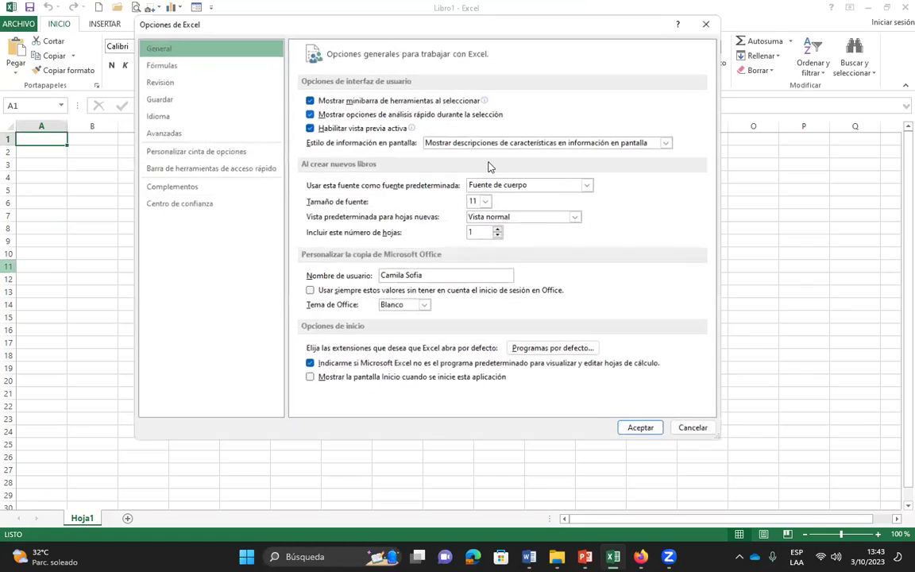
pyautogui.click(311, 378)
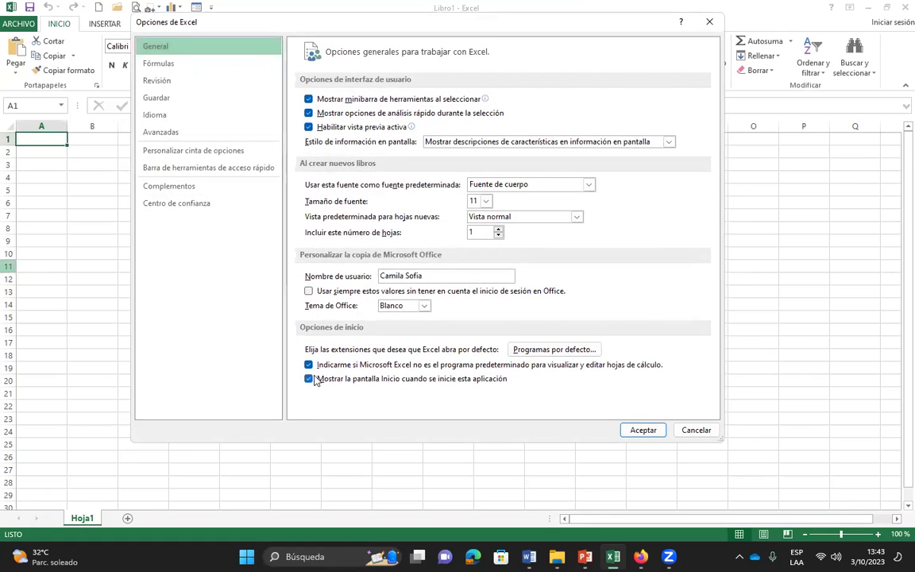
pyautogui.click(647, 430)
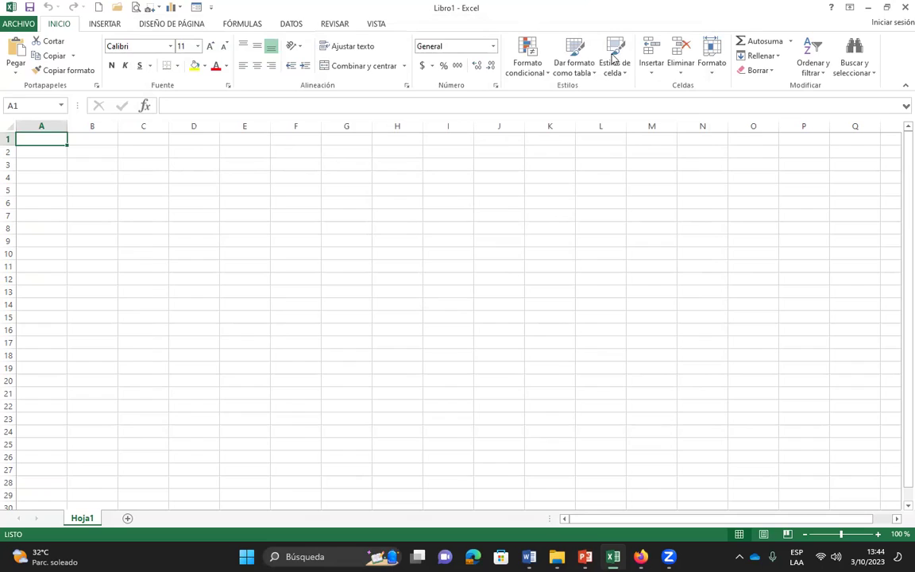
pyautogui.click(898, 7)
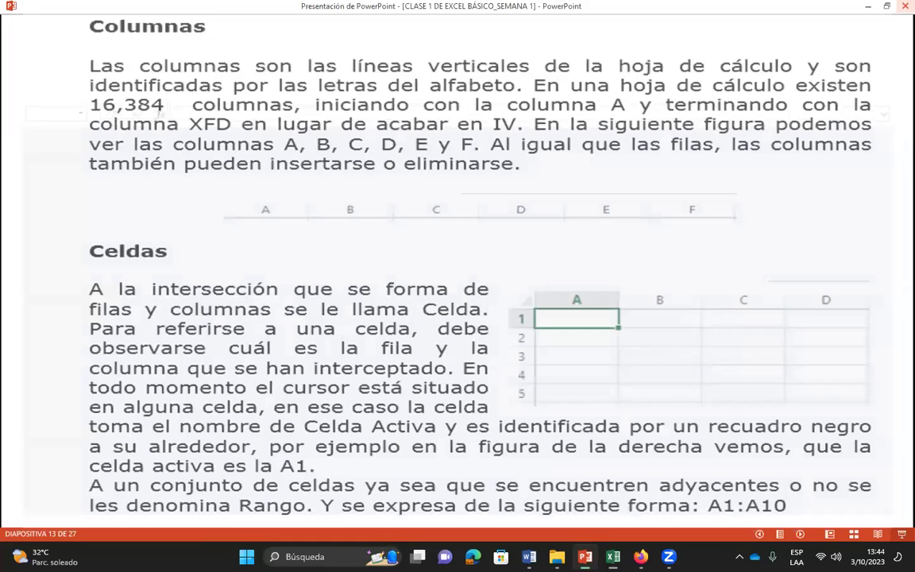
# - Launch Excel, open the LIBRO DE EXCEL SESION 1 workbook and select cell F6
pyautogui.click(613, 556)
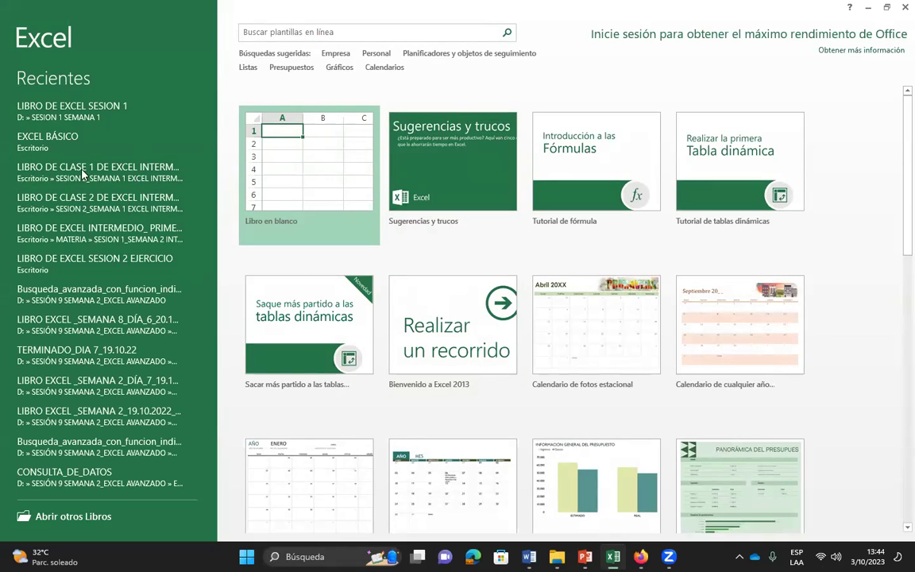
pyautogui.click(88, 101)
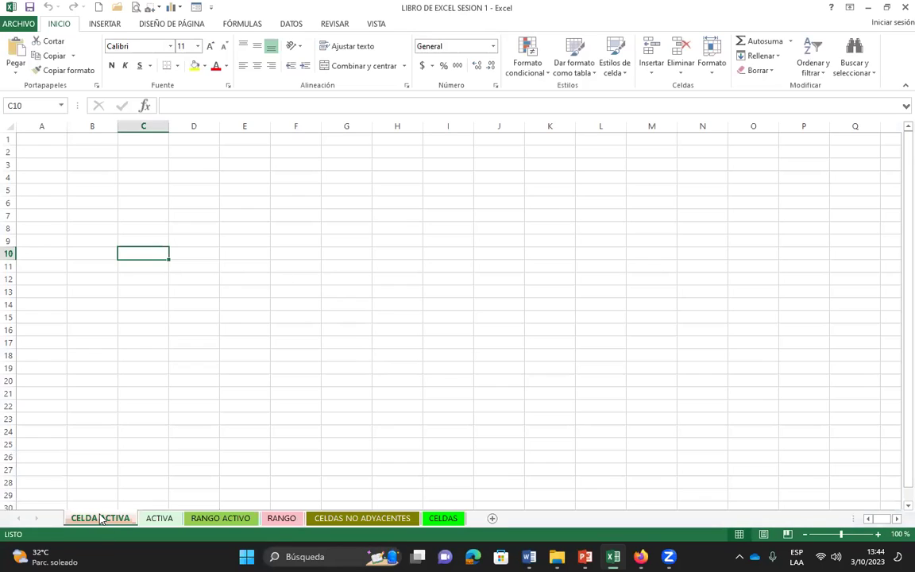
pyautogui.click(284, 203)
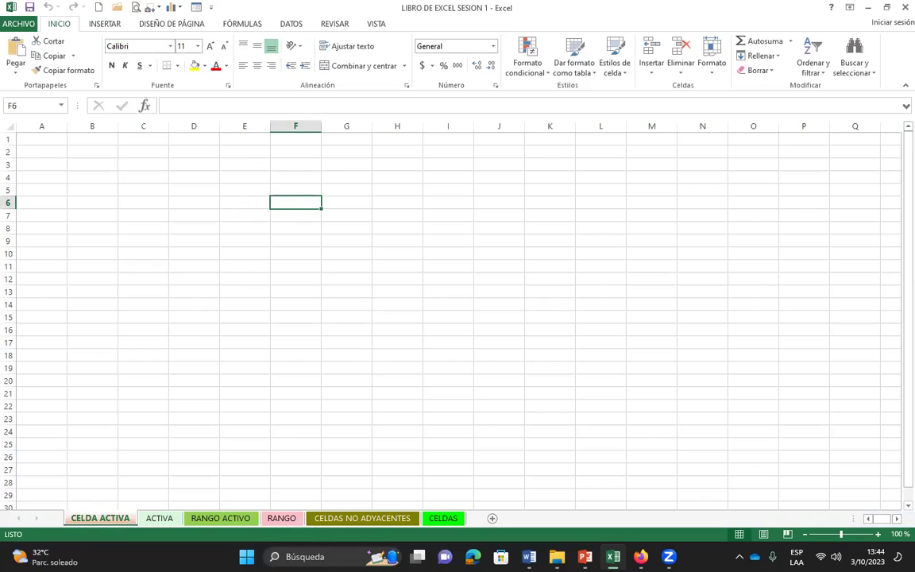
# - Open the EXCEL BÁSICO workbook from the recent workbooks list
pyautogui.click(19, 23)
pyautogui.click(34, 77)
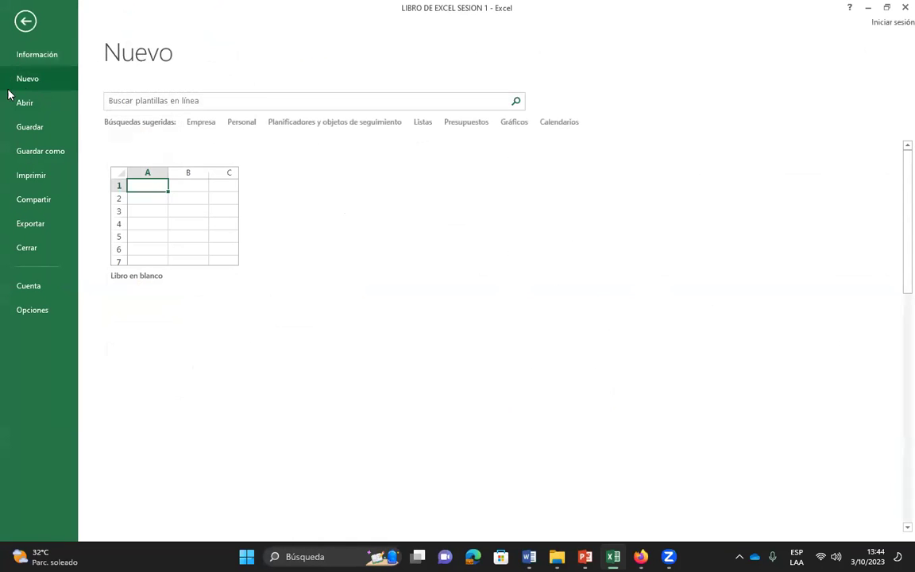
pyautogui.click(25, 102)
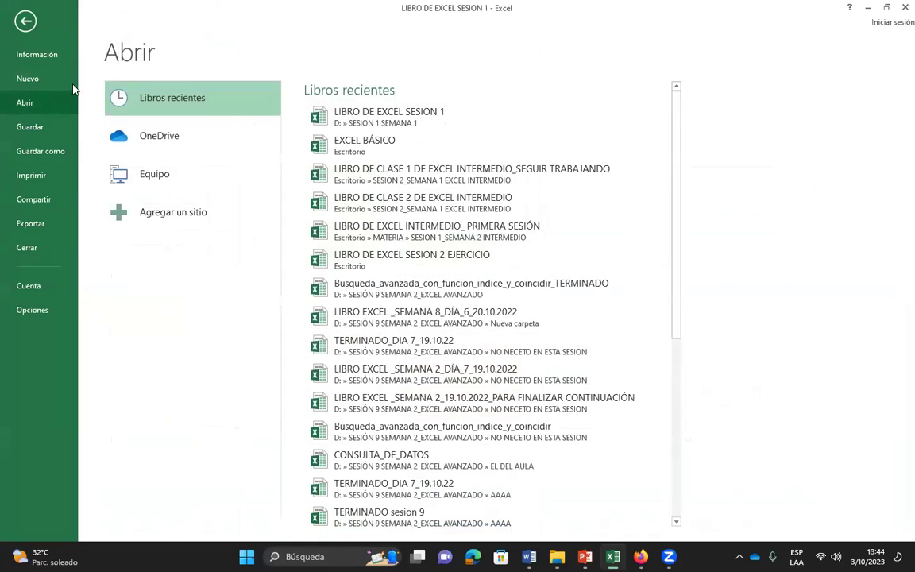
pyautogui.click(403, 142)
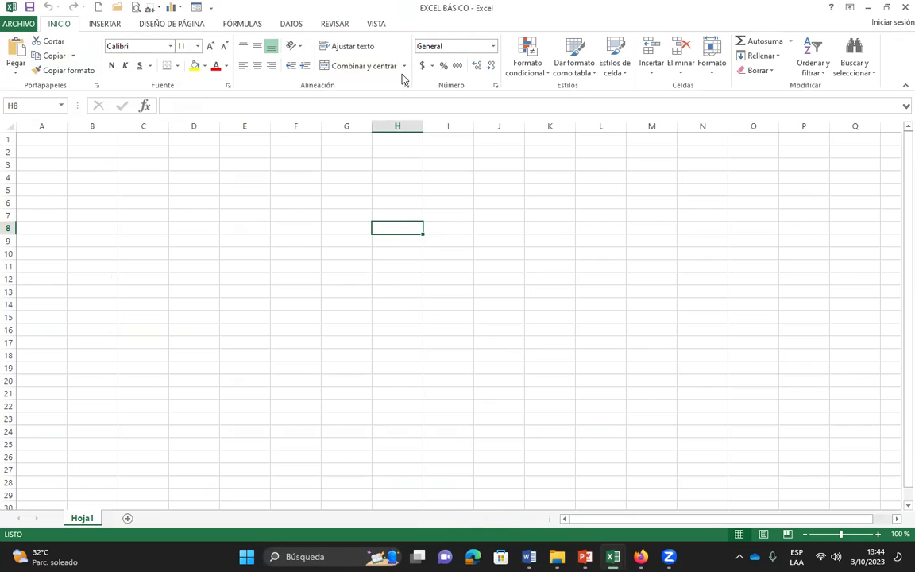
# - Collapse the ribbon, briefly preview the INICIO and DISEÑO DE PÁGINA commands, then hide them
pyautogui.doubleClick(51, 26)
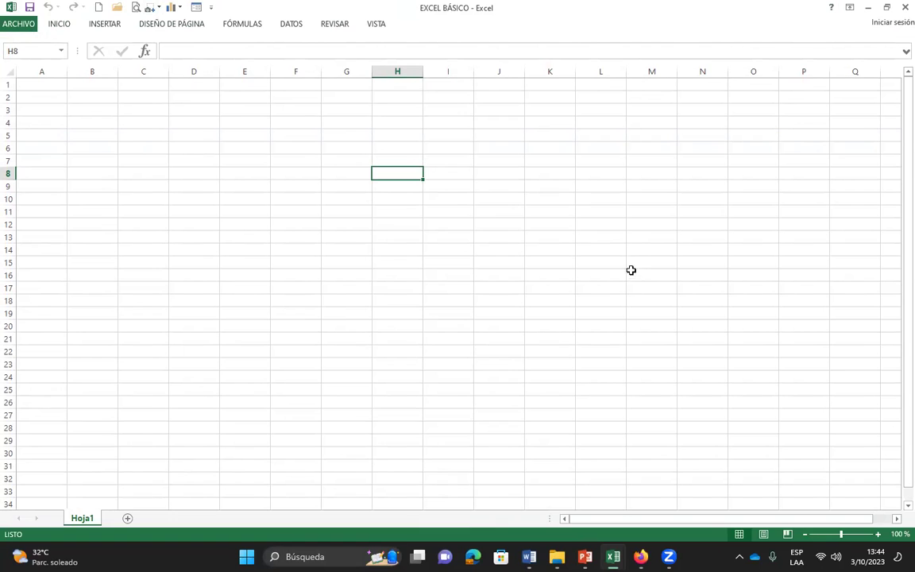
pyautogui.click(59, 26)
pyautogui.click(169, 25)
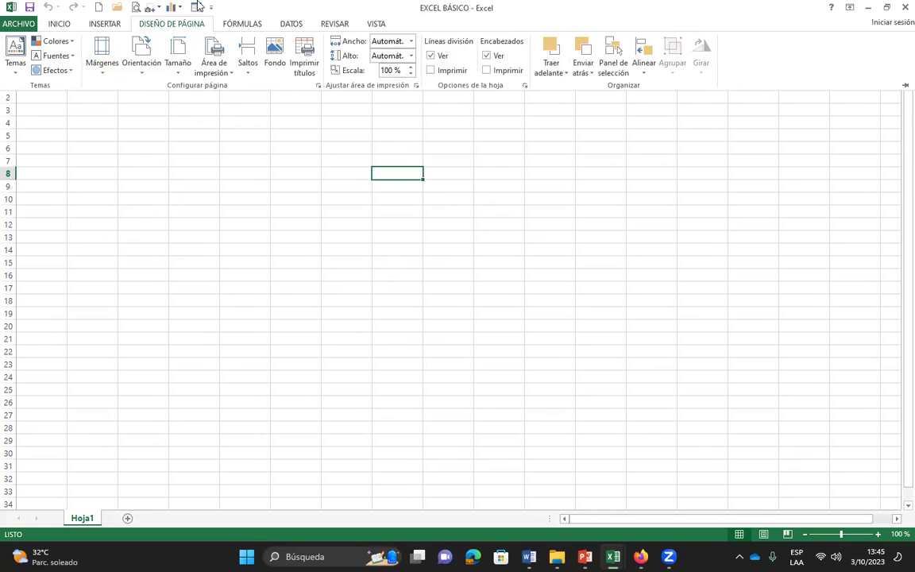
pyautogui.click(50, 24)
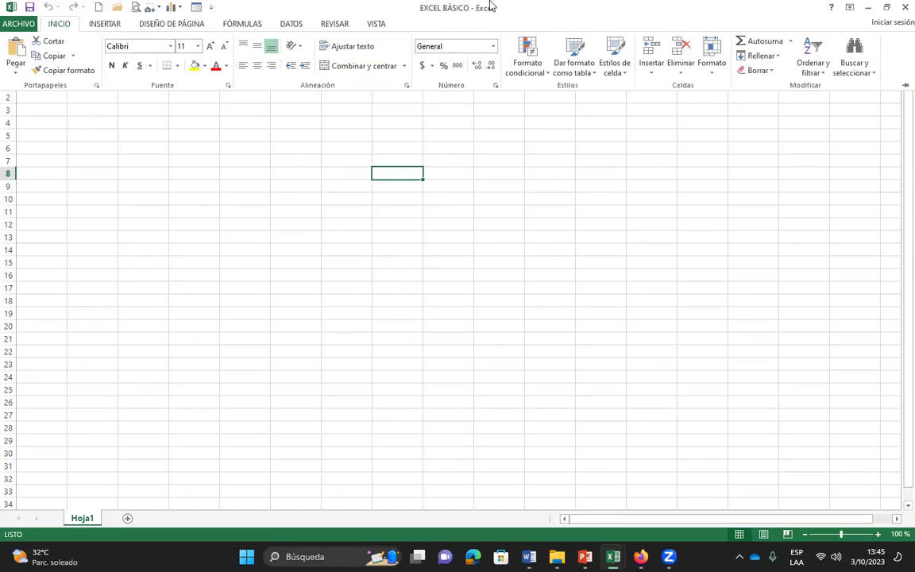
pyautogui.click(528, 8)
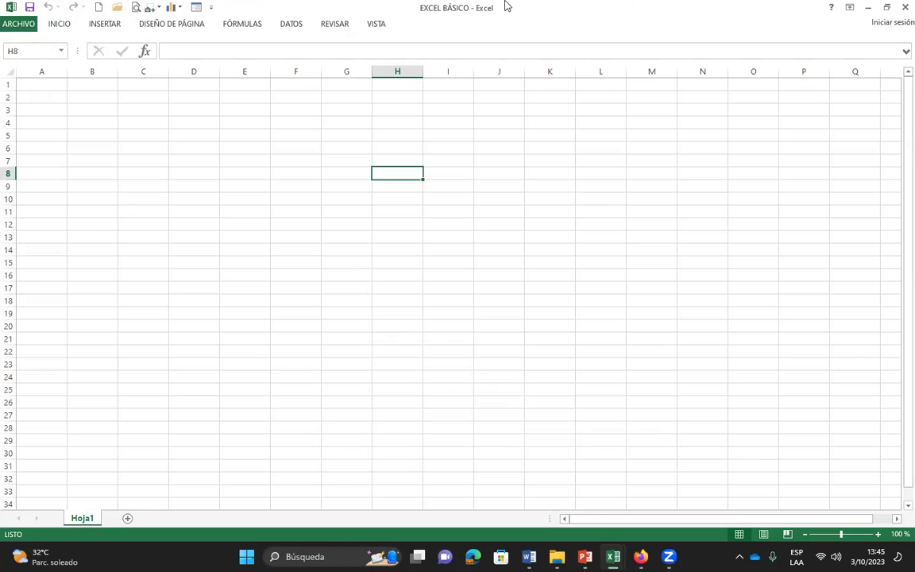
pyautogui.moveTo(513, 10)
pyautogui.mouseDown()
pyautogui.moveTo(502, 95)
pyautogui.moveTo(528, 4)
pyautogui.mouseUp()
pyautogui.press('super+Right')
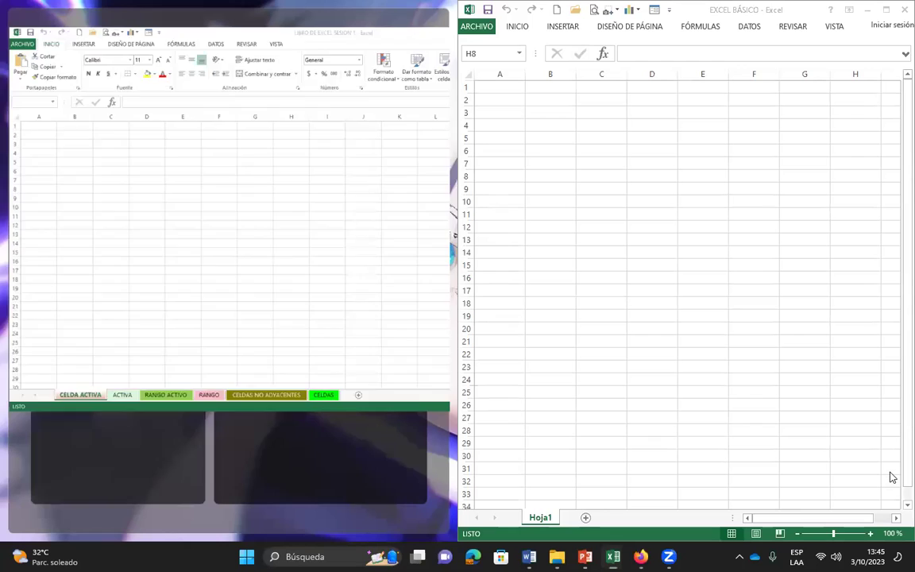
pyautogui.click(70, 275)
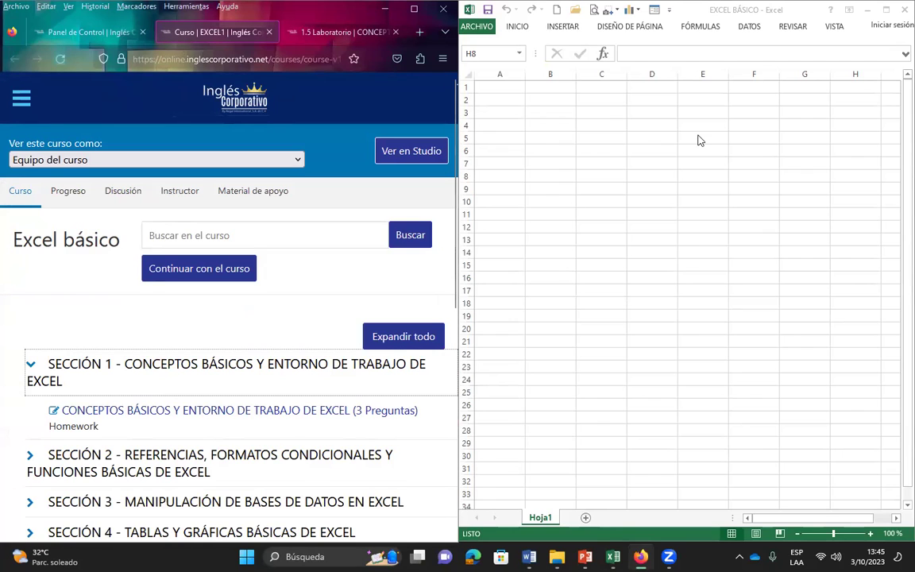
pyautogui.moveTo(648, 9)
pyautogui.mouseDown()
pyautogui.moveTo(537, 17)
pyautogui.moveTo(520, 2)
pyautogui.mouseUp()
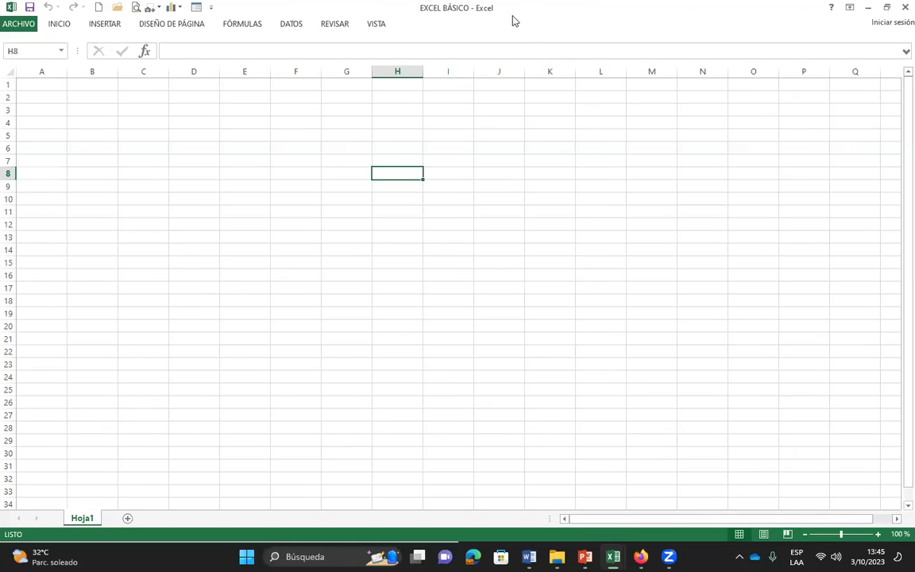
# - Restore the Excel window and cycle through INICIO, INSERTAR, DISEÑO DE PÁGINA, FÓRMULAS, DATOS and REVISAR
pyautogui.moveTo(546, 19)
pyautogui.mouseDown()
pyautogui.moveTo(542, 72)
pyautogui.moveTo(570, 4)
pyautogui.mouseUp()
pyautogui.click(60, 24)
pyautogui.click(100, 24)
pyautogui.click(167, 24)
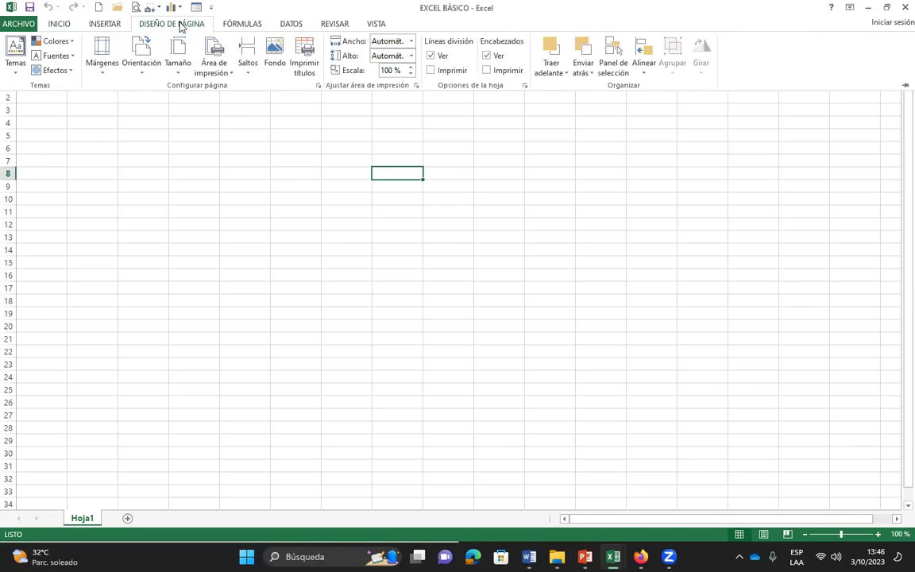
pyautogui.click(238, 25)
pyautogui.click(291, 24)
pyautogui.click(335, 25)
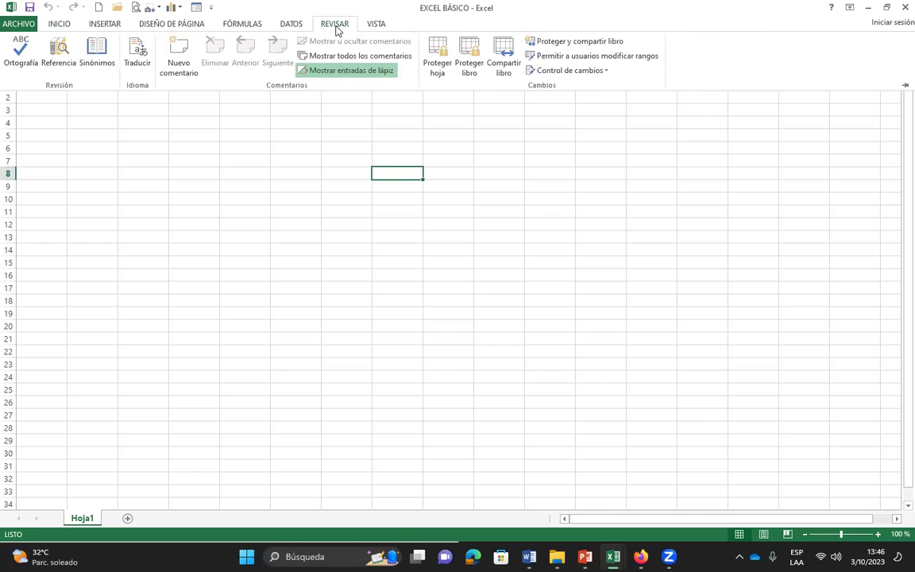
# - Cycle through the ribbon tabs again, revisiting INSERTAR, FÓRMULAS and REVISAR, ending on INICIO
pyautogui.click(60, 24)
pyautogui.click(103, 24)
pyautogui.click(167, 25)
pyautogui.click(242, 25)
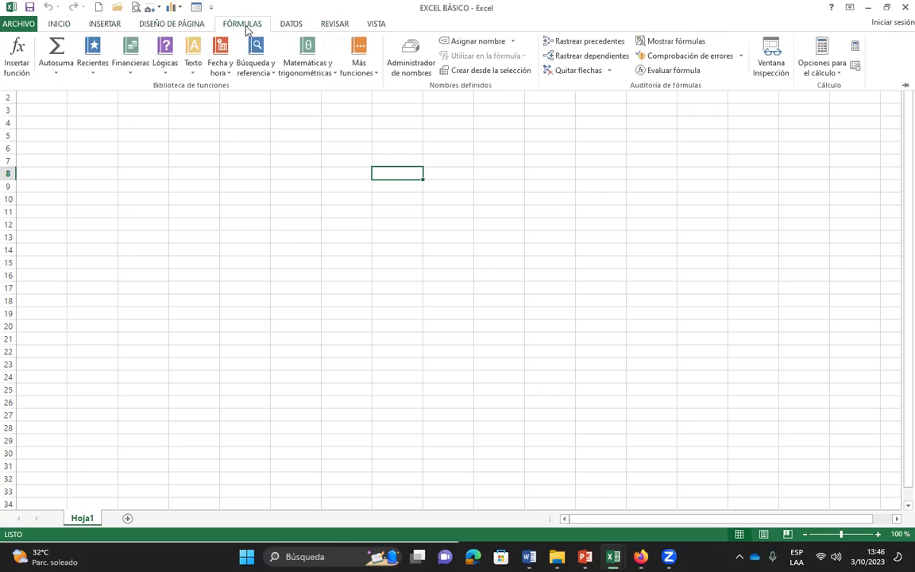
pyautogui.click(291, 24)
pyautogui.click(337, 25)
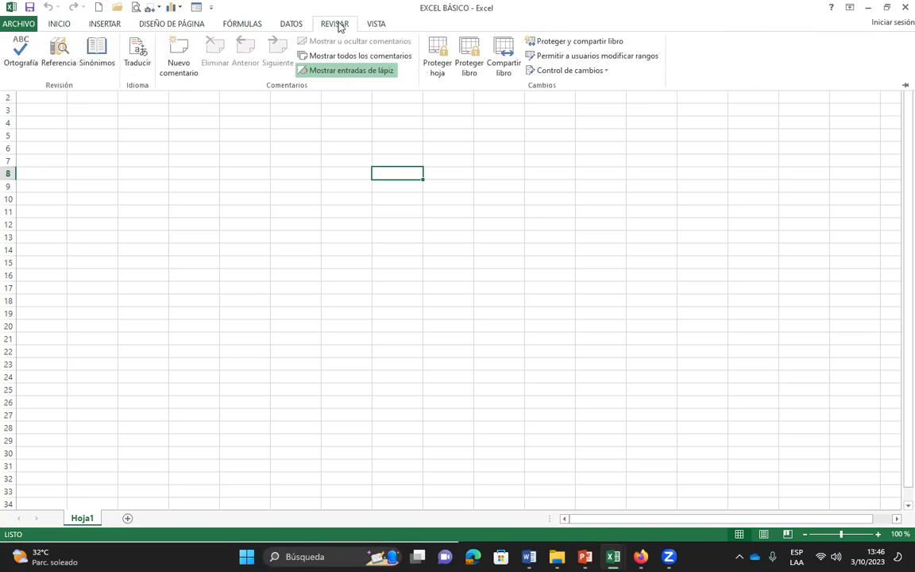
pyautogui.click(58, 24)
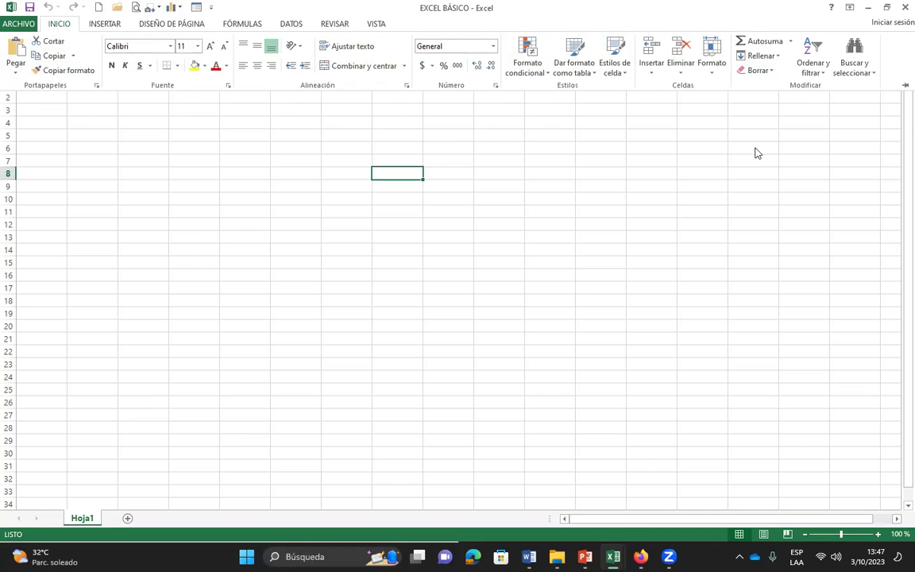
pyautogui.click(105, 25)
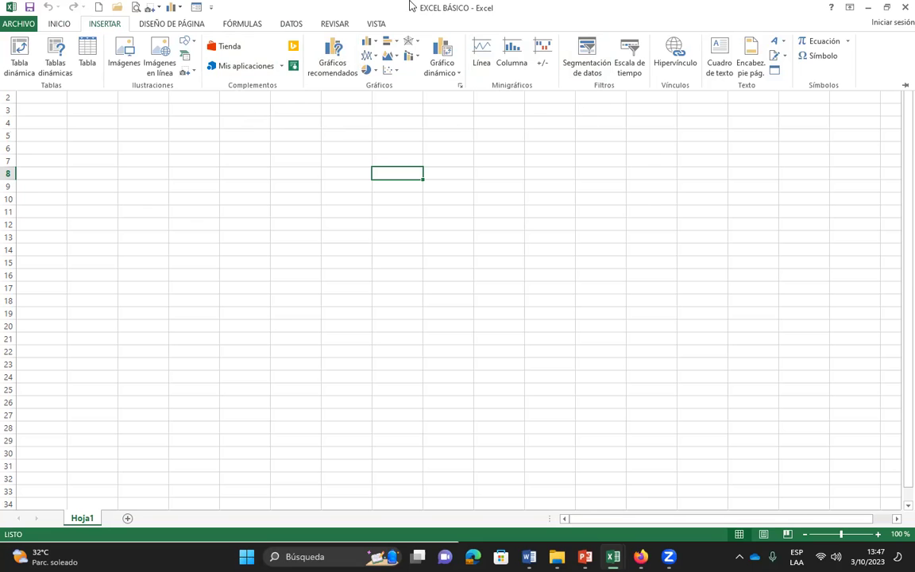
pyautogui.click(218, 25)
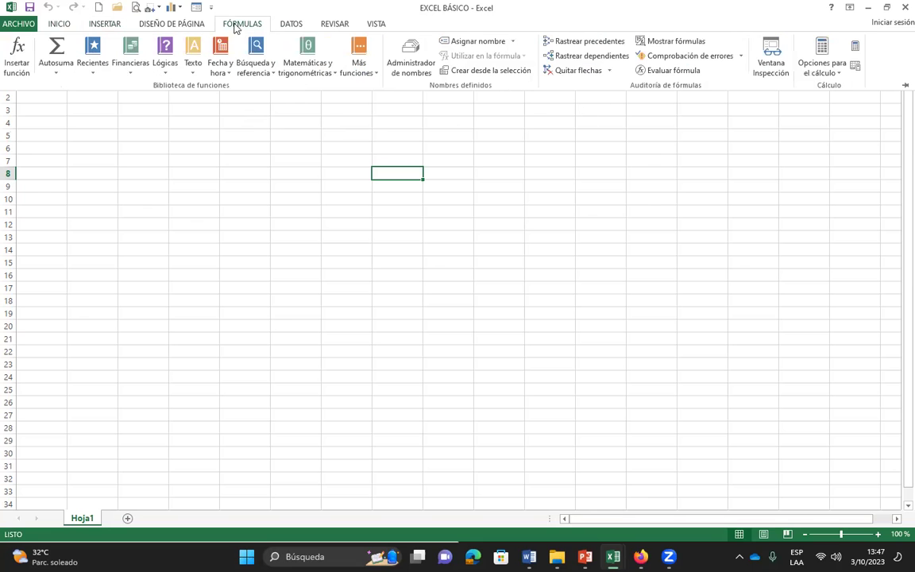
pyautogui.click(334, 24)
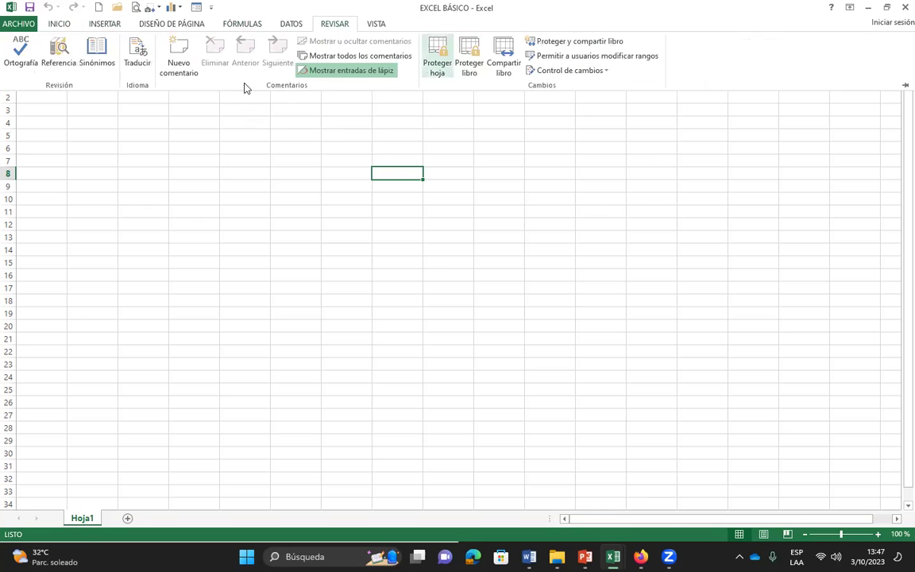
pyautogui.click(59, 24)
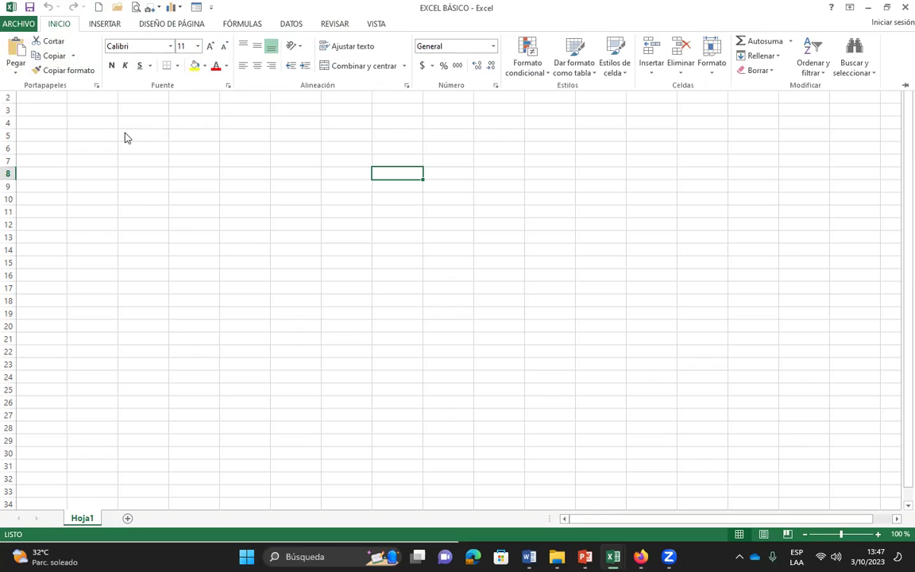
# - Peek at the Fuente formatting dialog, close it, and pin the INICIO ribbon permanently open
pyautogui.click(228, 86)
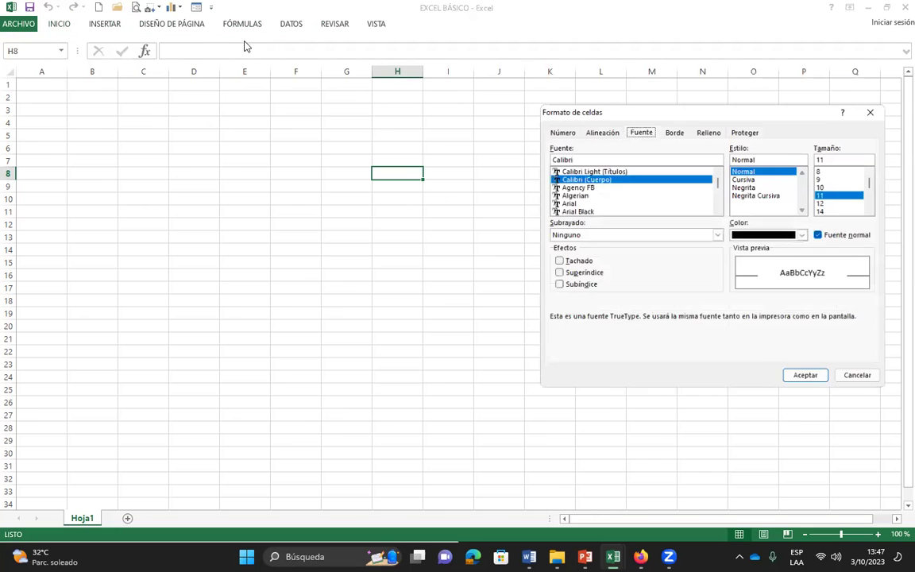
pyautogui.moveTo(654, 109); pyautogui.dragTo(310, 109)
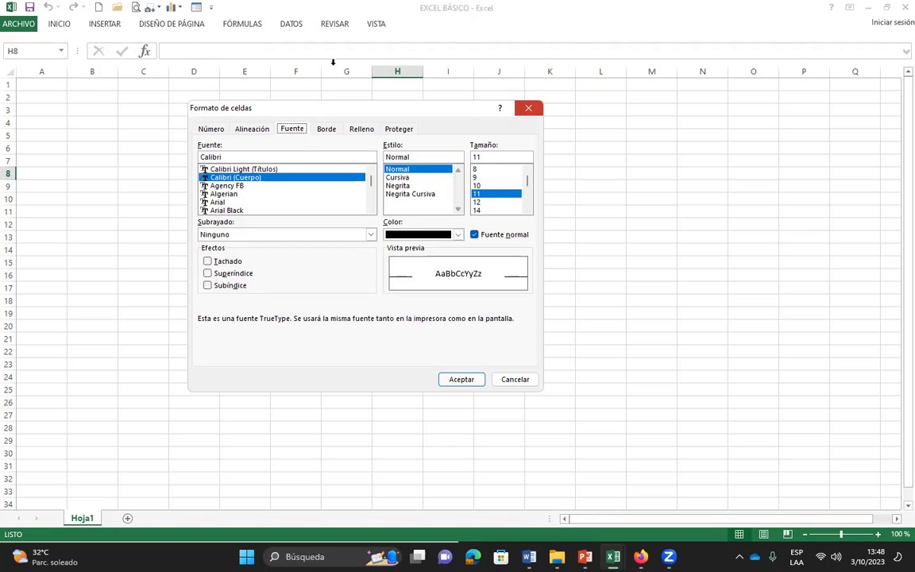
pyautogui.click(528, 107)
pyautogui.doubleClick(58, 23)
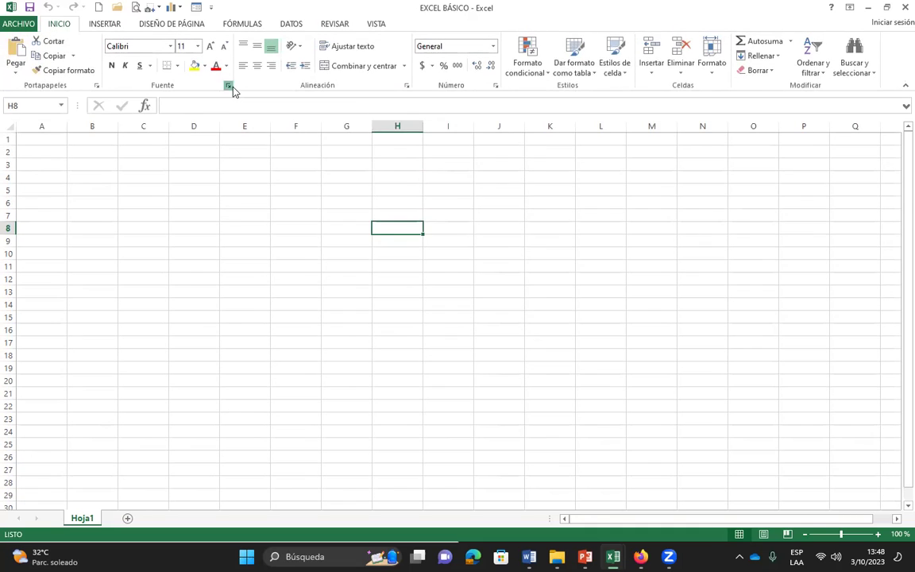
# - Reopen the Formato de celdas font options and reposition the dialog, dismissing the widgets panel
pyautogui.click(228, 85)
pyautogui.moveTo(368, 110); pyautogui.dragTo(562, 143)
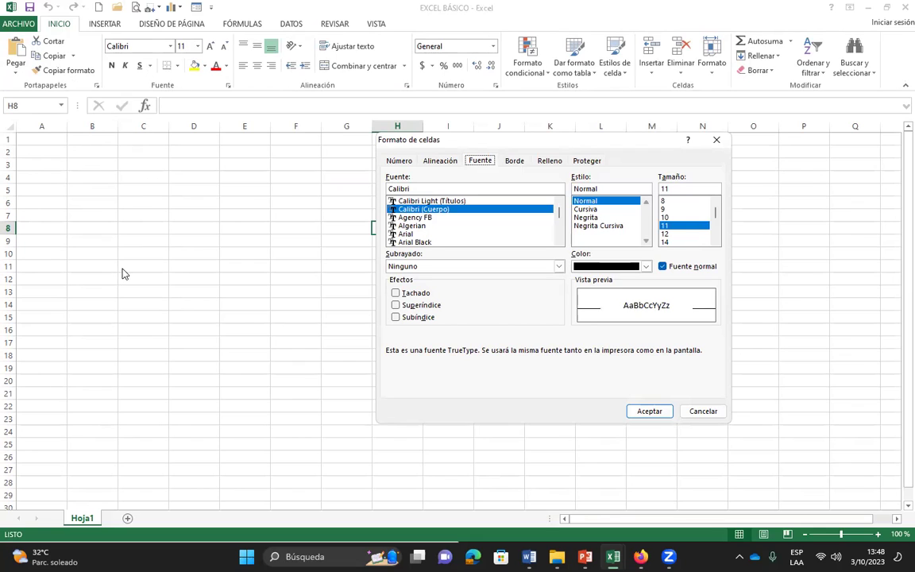
pyautogui.press('super+w')
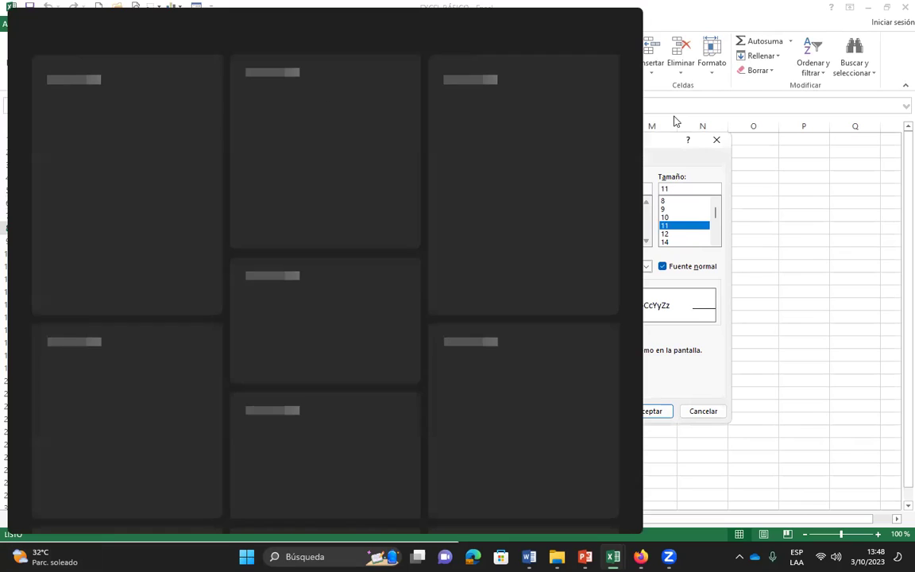
pyautogui.click(820, 308)
pyautogui.moveTo(562, 150)
pyautogui.mouseDown()
pyautogui.moveTo(511, 148)
pyautogui.moveTo(489, 107)
pyautogui.mouseUp()
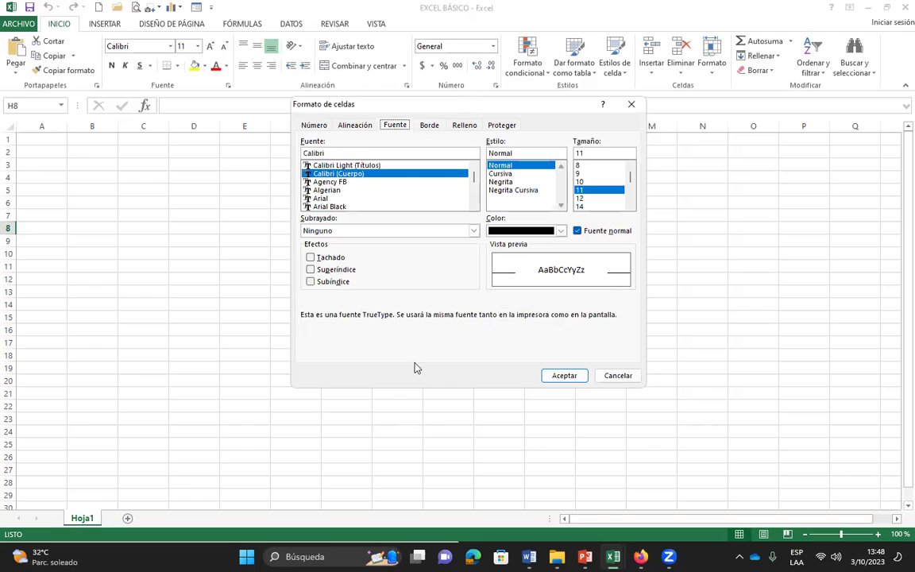
# - Browse the Alineación, Número, Fuente, Borde and Relleno tabs, then close without changes
pyautogui.click(356, 126)
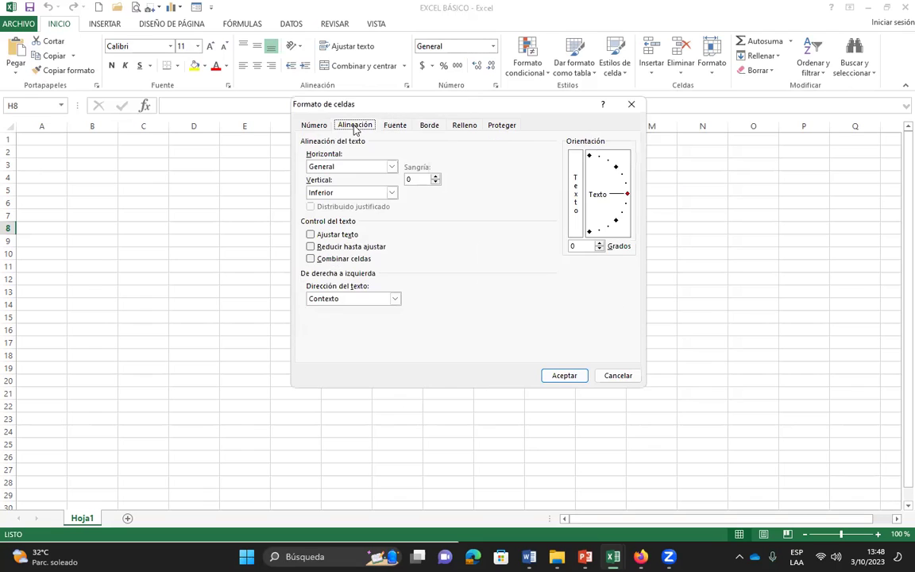
pyautogui.click(314, 125)
pyautogui.click(356, 127)
pyautogui.click(395, 125)
pyautogui.click(429, 126)
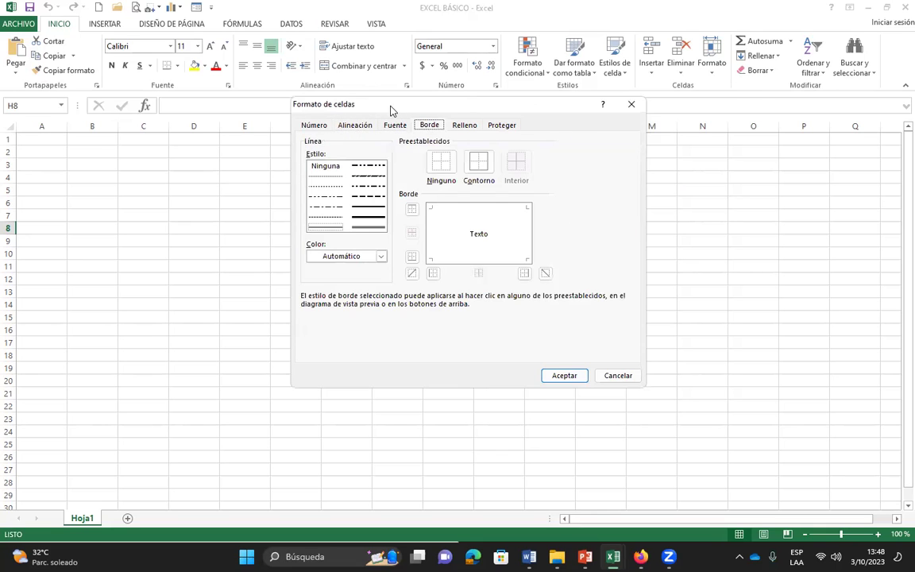
pyautogui.moveTo(393, 108); pyautogui.dragTo(385, 135)
pyautogui.click(471, 153)
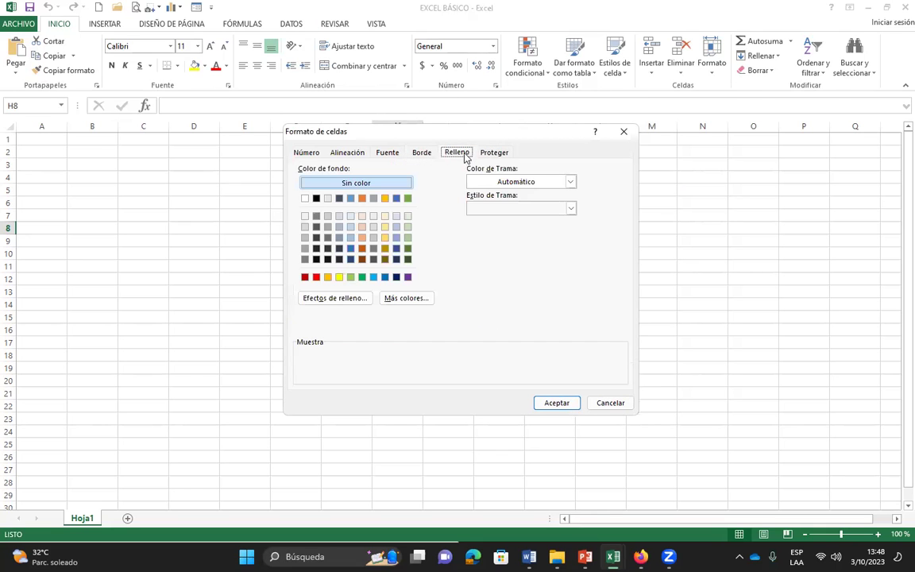
pyautogui.click(387, 156)
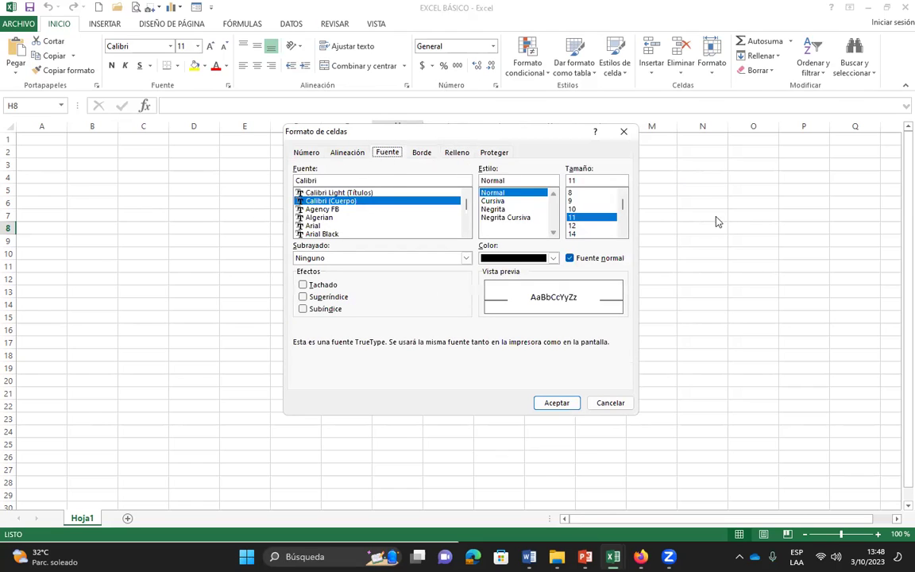
pyautogui.click(624, 131)
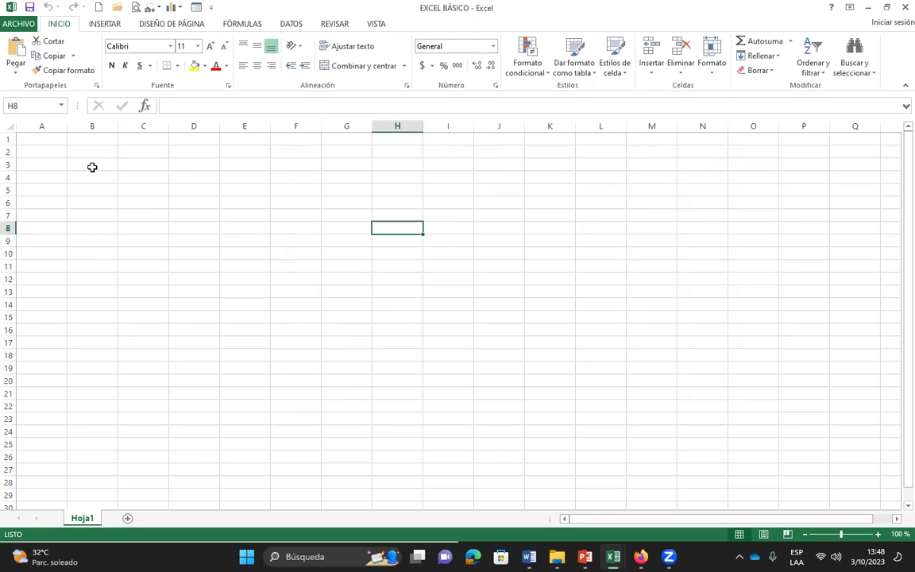
# - Enter HOLA in cell B3
pyautogui.click(93, 168)
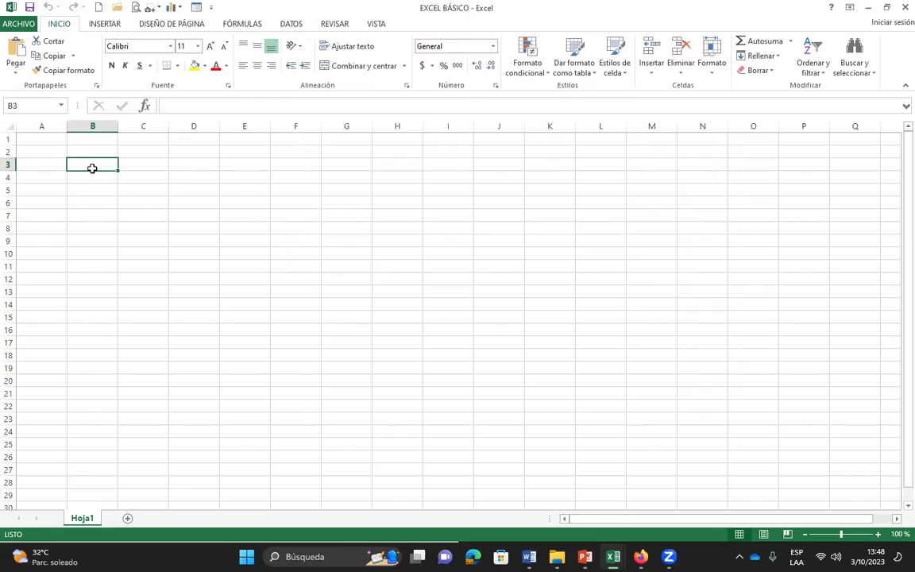
pyautogui.write('HOLA')
pyautogui.press('Return')
# - Format B3's font as Algerian, Negrita Cursiva, 14-point, red
pyautogui.click(96, 163)
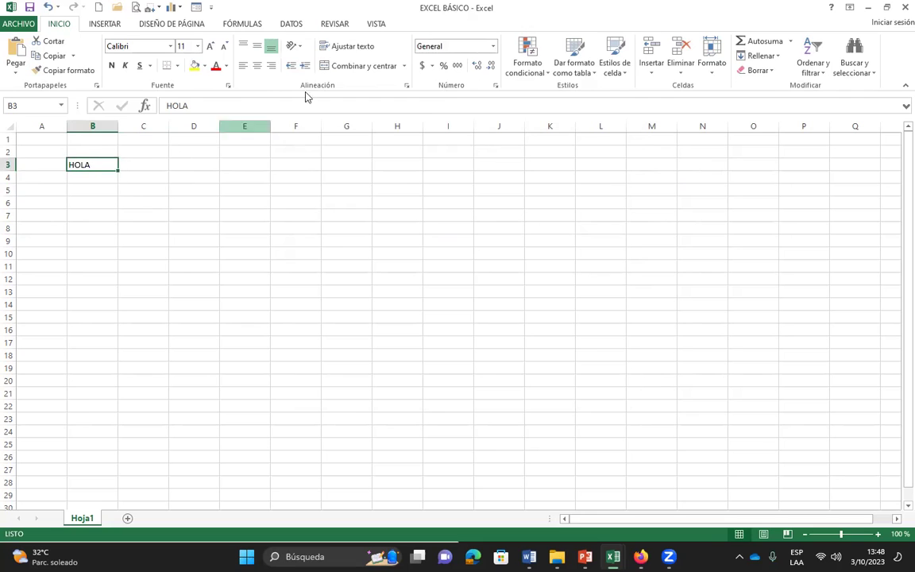
pyautogui.click(228, 85)
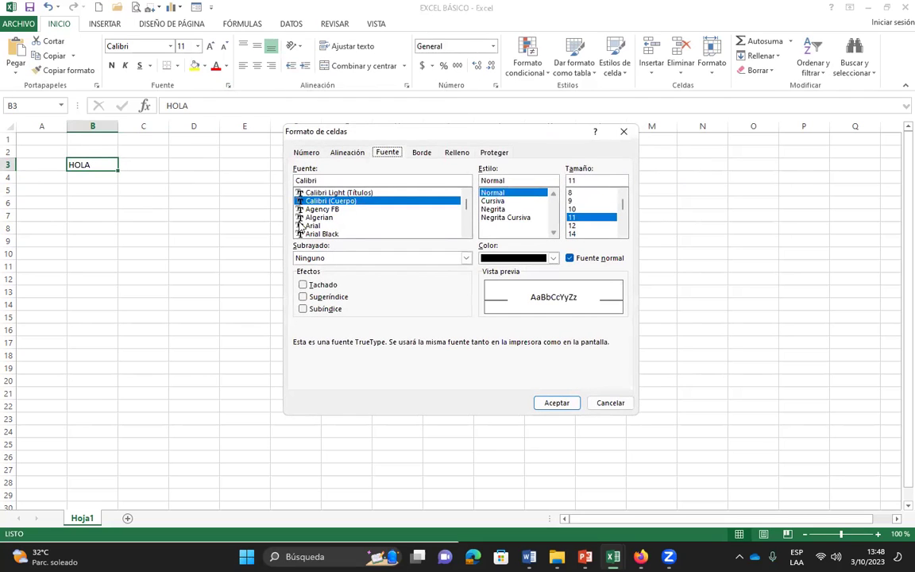
pyautogui.click(300, 218)
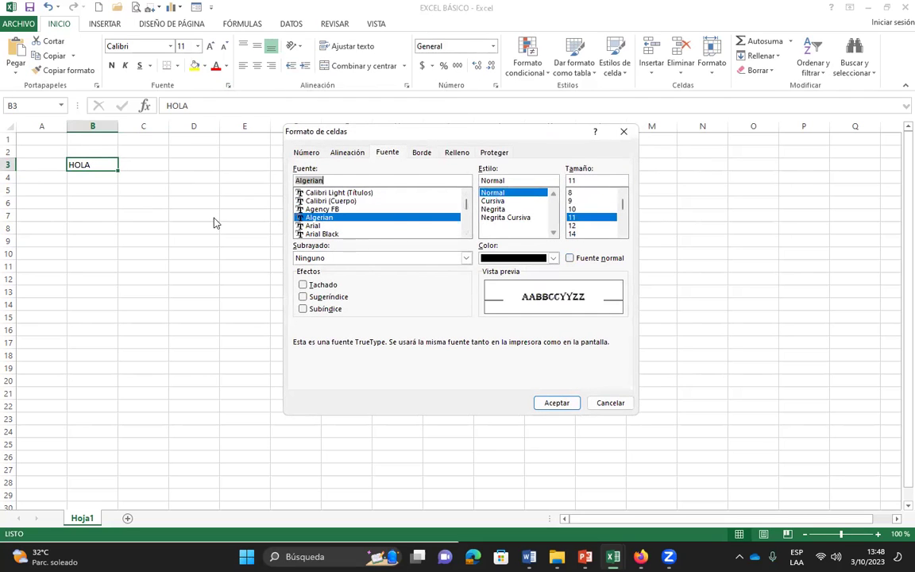
pyautogui.click(509, 217)
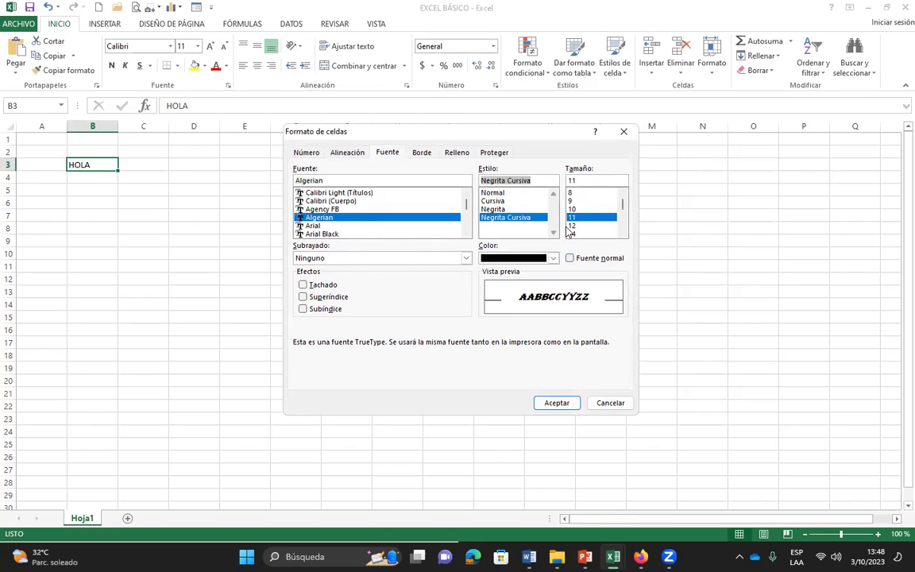
pyautogui.click(574, 234)
pyautogui.click(553, 258)
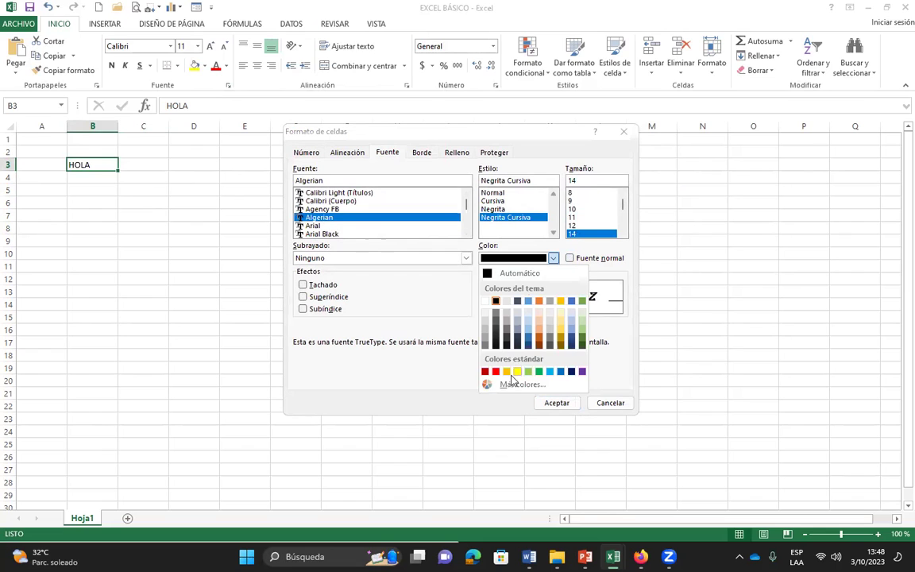
pyautogui.click(496, 371)
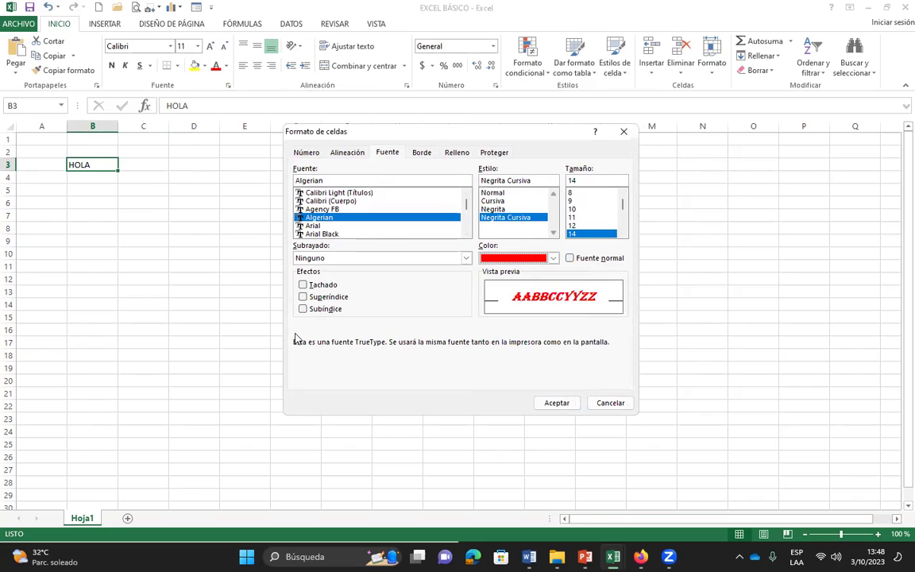
# - Give B3 a thick light-blue outline border and a light green fill, then apply
pyautogui.click(419, 152)
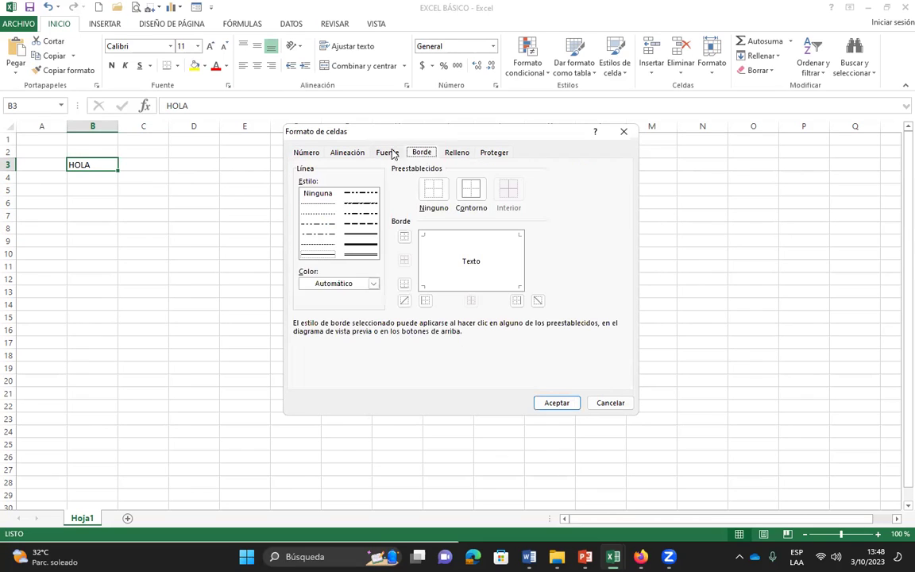
pyautogui.click(361, 243)
pyautogui.click(472, 188)
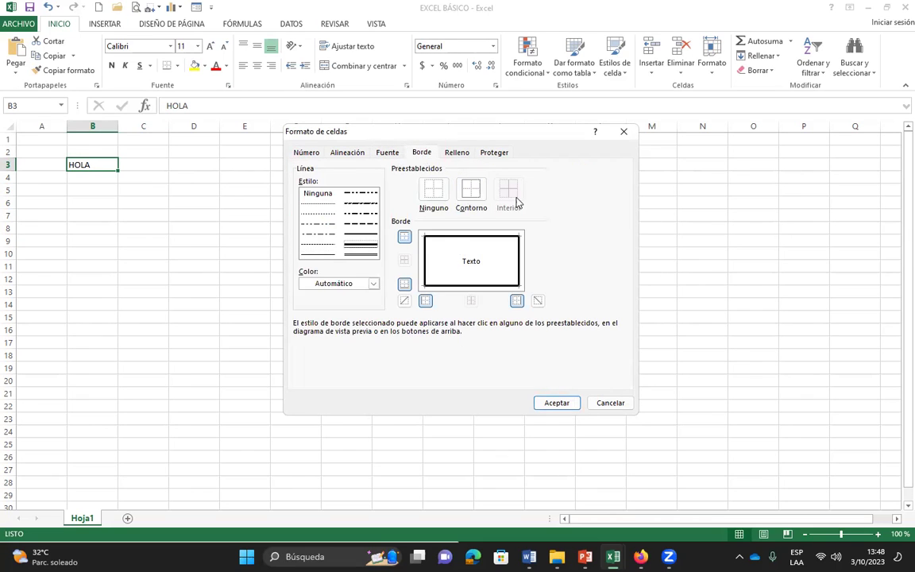
pyautogui.click(373, 283)
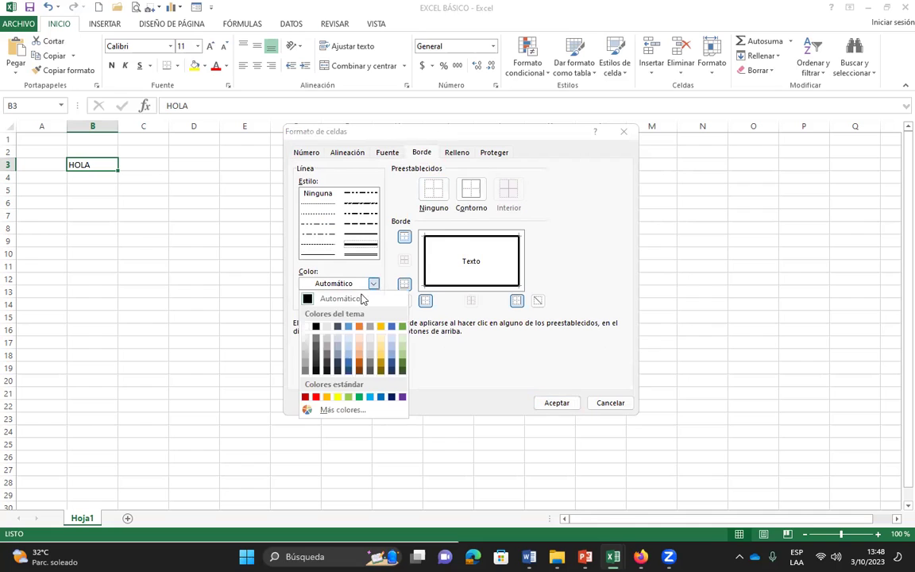
pyautogui.click(370, 397)
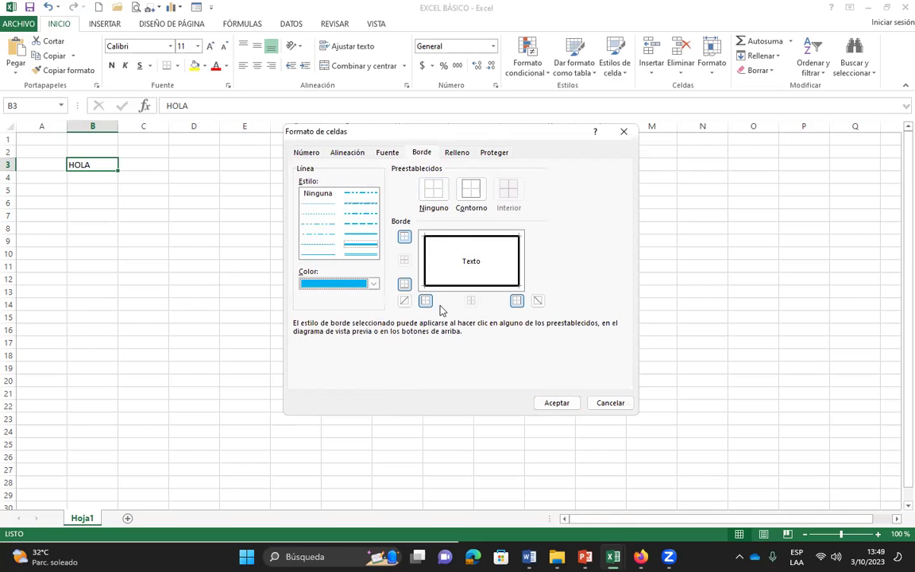
pyautogui.click(471, 189)
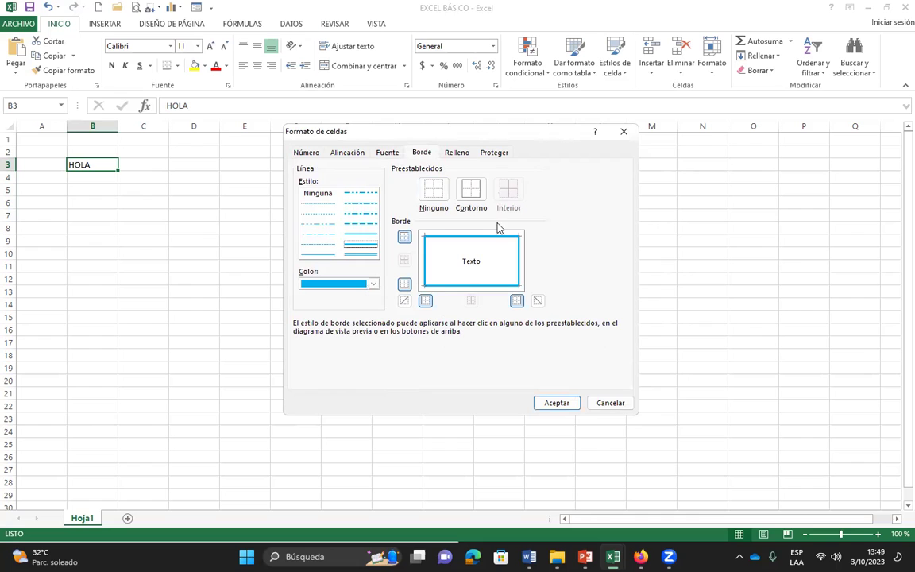
pyautogui.click(456, 152)
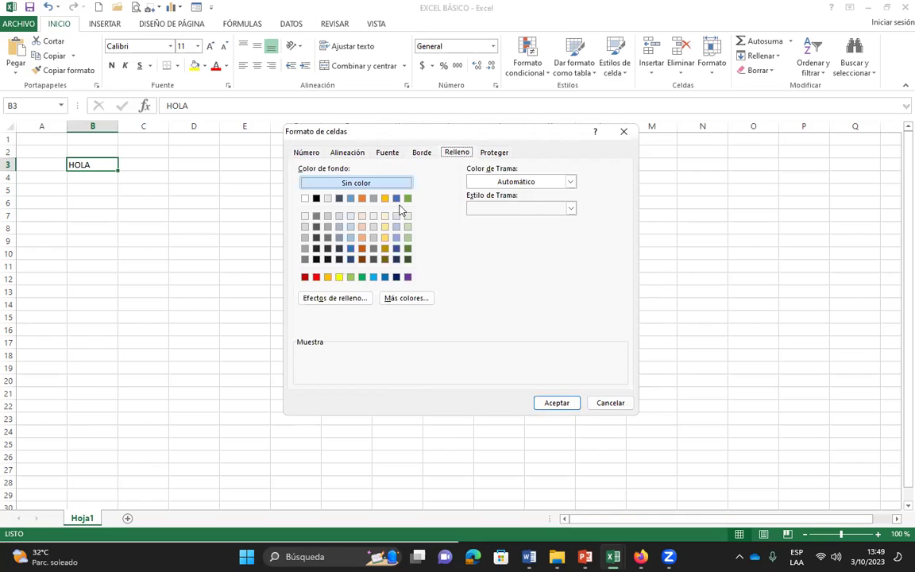
pyautogui.click(350, 278)
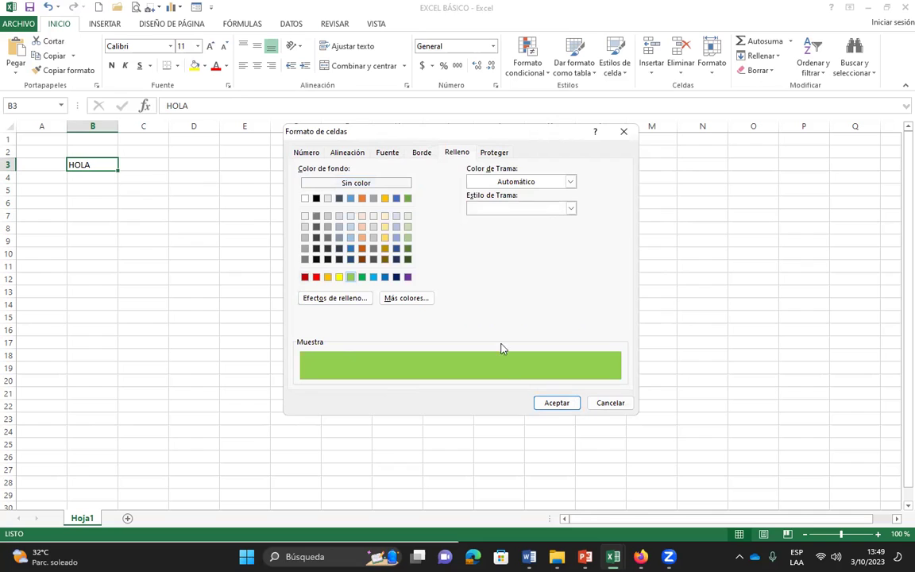
pyautogui.click(559, 402)
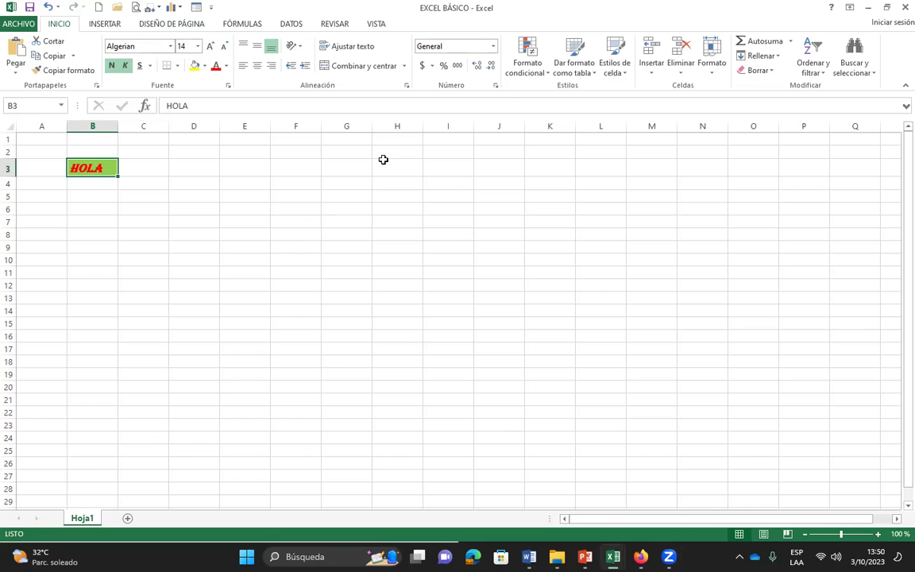
# - Toggle the ribbon between collapsed and pinned several times, including with Ctrl+F1, ending expanded
pyautogui.doubleClick(61, 25)
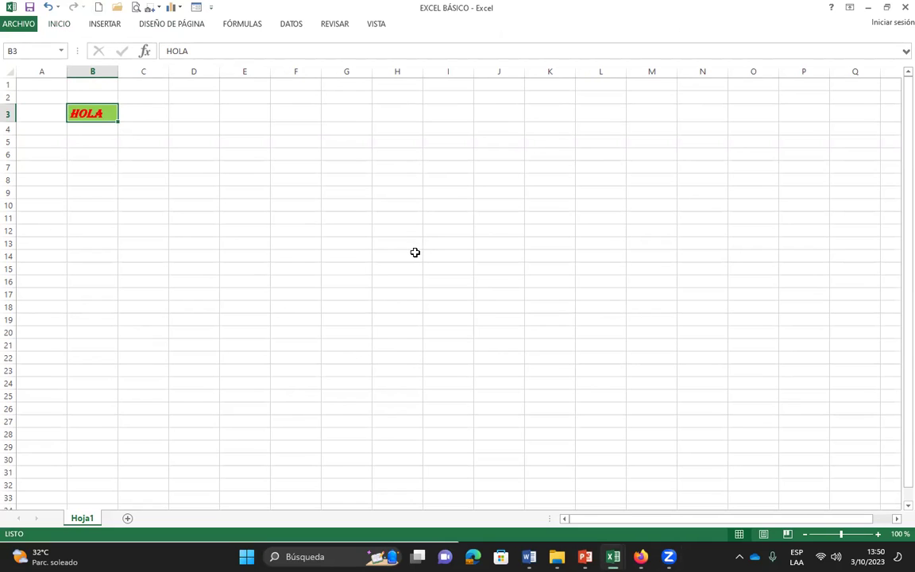
pyautogui.click(58, 28)
pyautogui.doubleClick(59, 27)
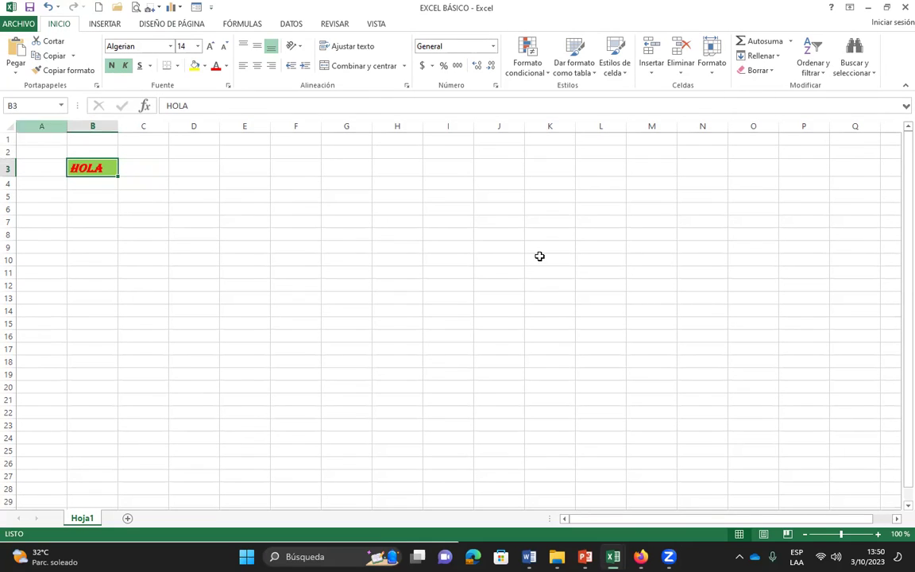
pyautogui.click(114, 28)
pyautogui.doubleClick(111, 27)
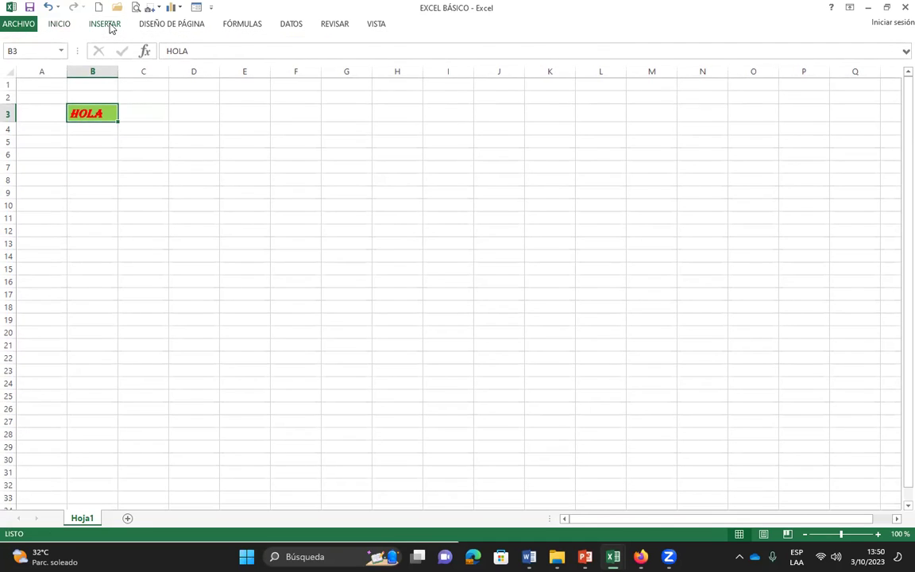
pyautogui.doubleClick(60, 24)
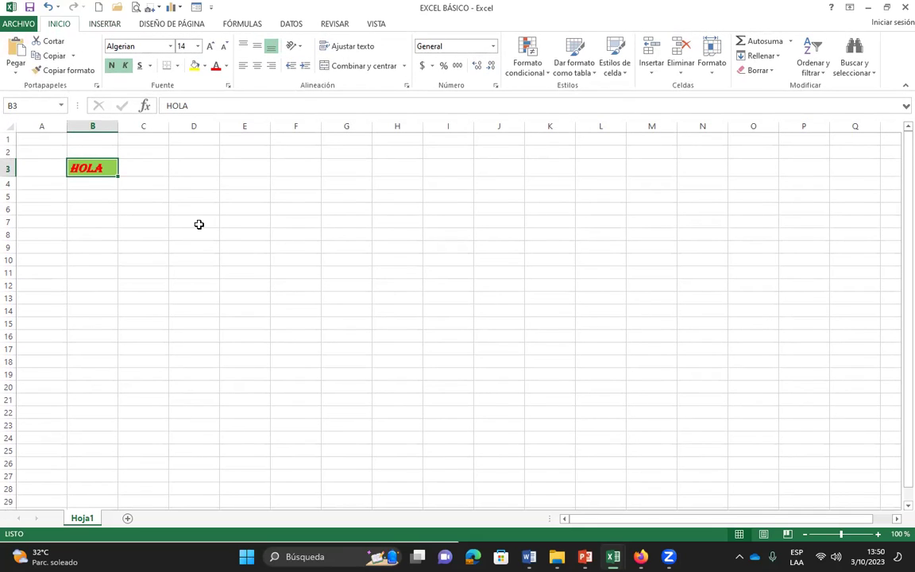
pyautogui.hotkey('ctrl', 'F1')
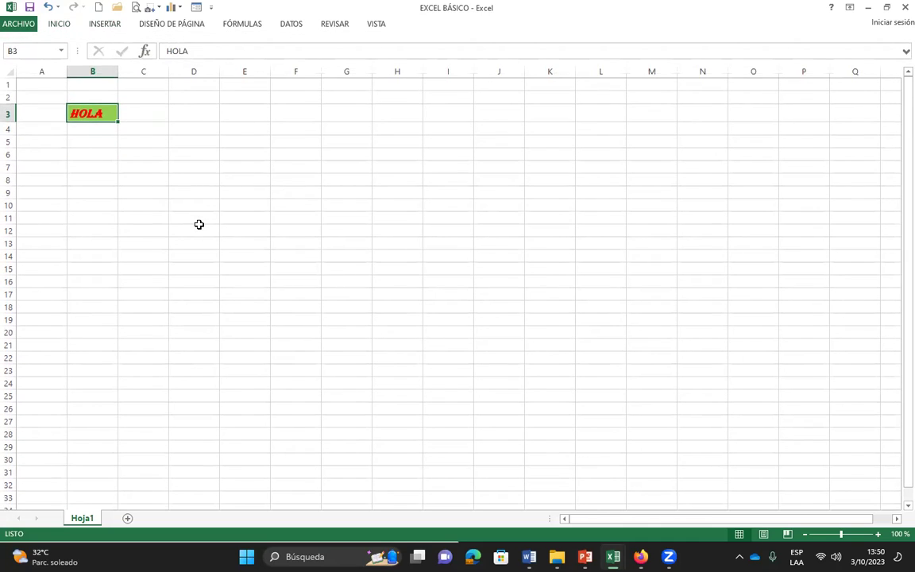
pyautogui.hotkey('ctrl', 'F1')
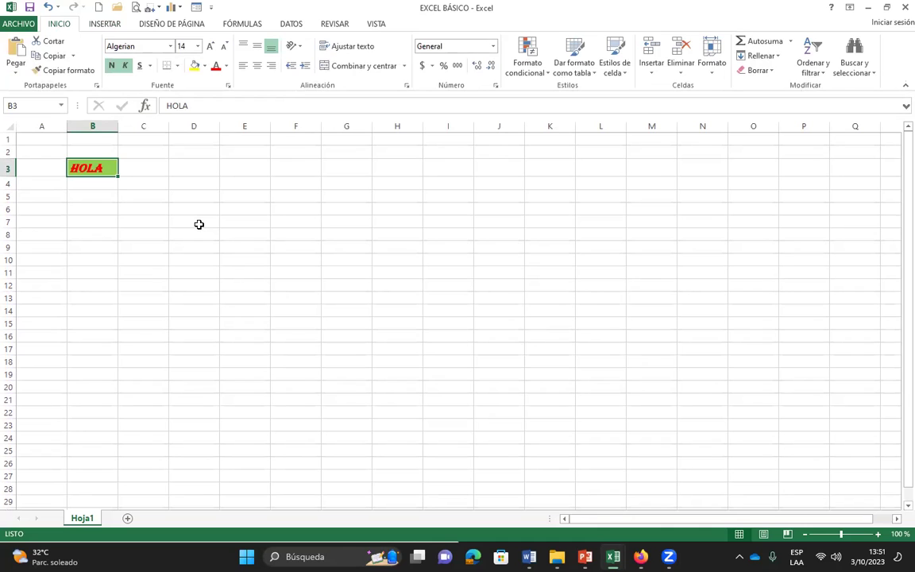
pyautogui.hotkey('ctrl', 'F1')
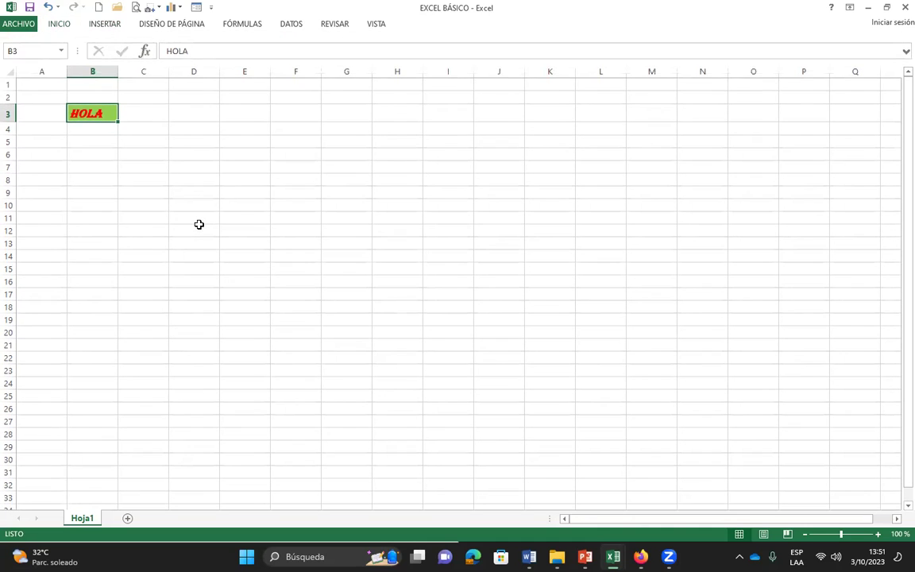
pyautogui.hotkey('ctrl', 'F1')
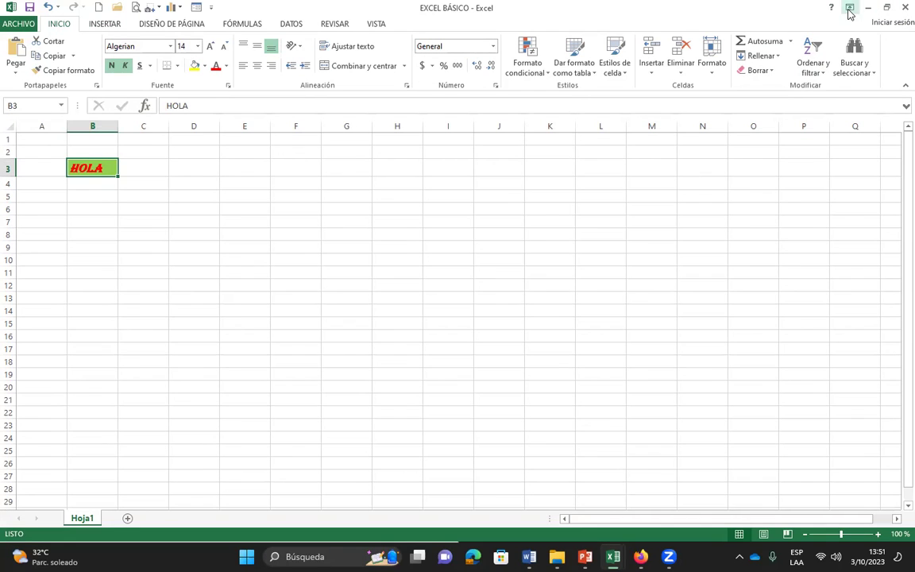
# - Try the ribbon display modes (tabs only, tabs and commands), finally choosing auto-hide
pyautogui.click(849, 9)
pyautogui.moveTo(849, 7)
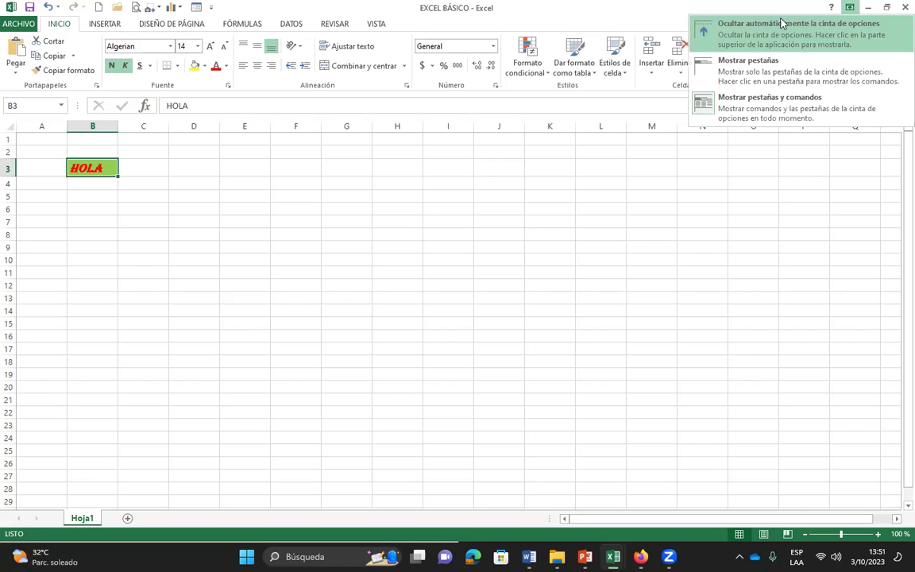
pyautogui.click(763, 102)
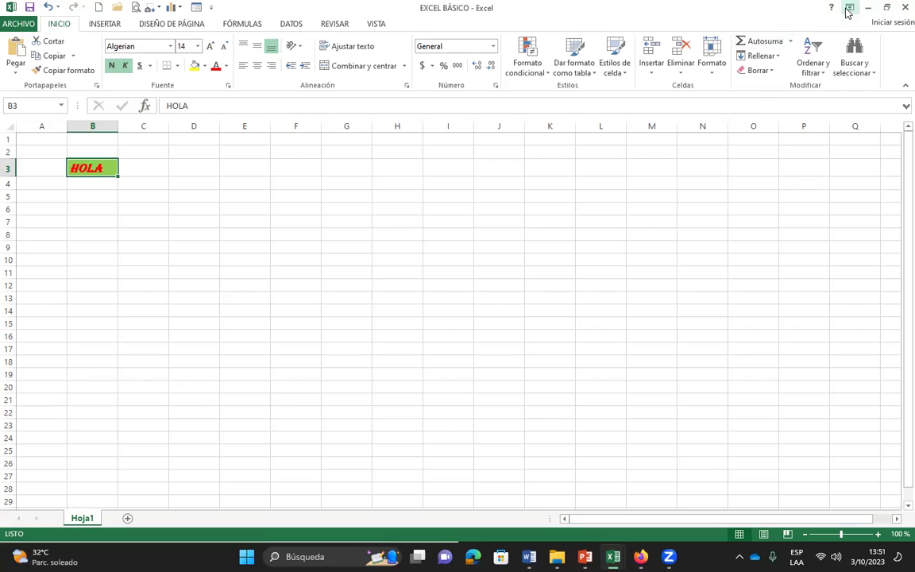
pyautogui.click(851, 8)
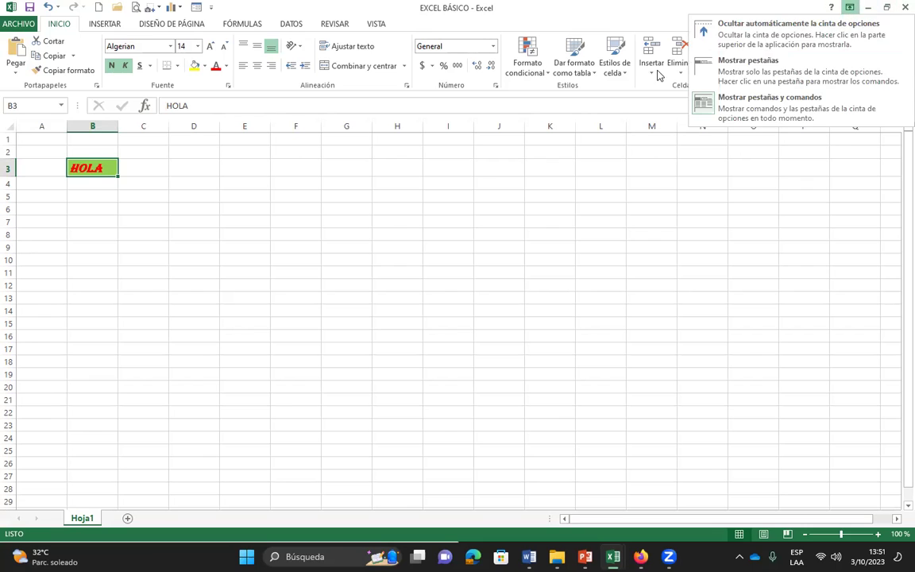
pyautogui.click(754, 71)
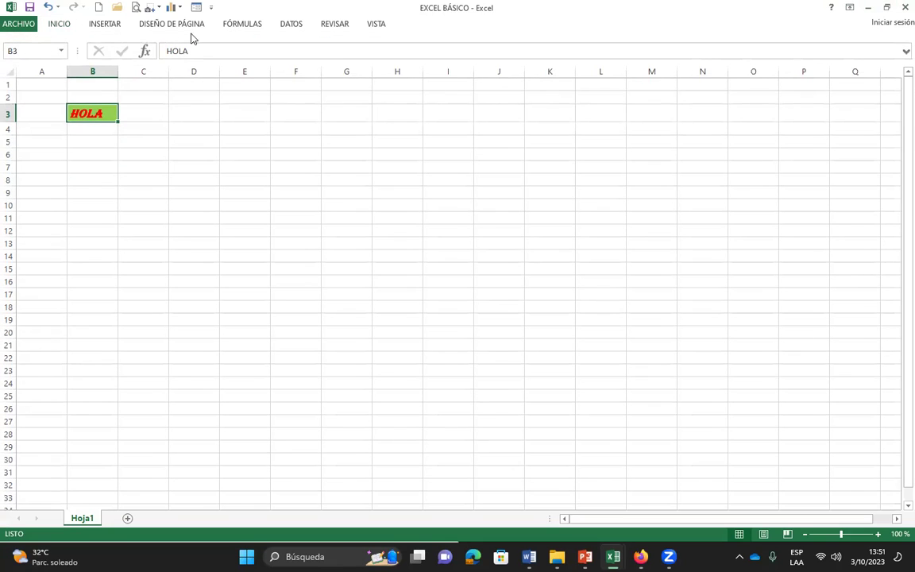
pyautogui.click(852, 8)
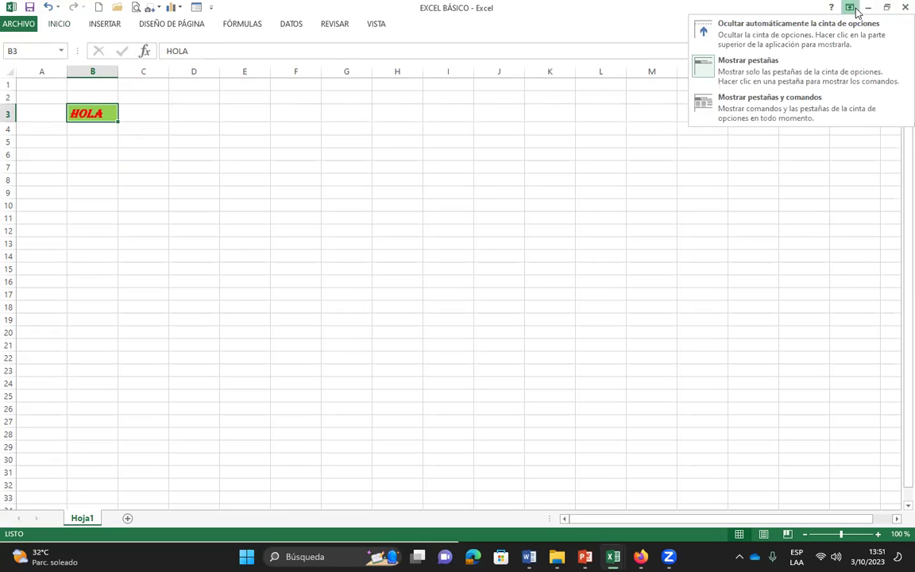
pyautogui.click(747, 105)
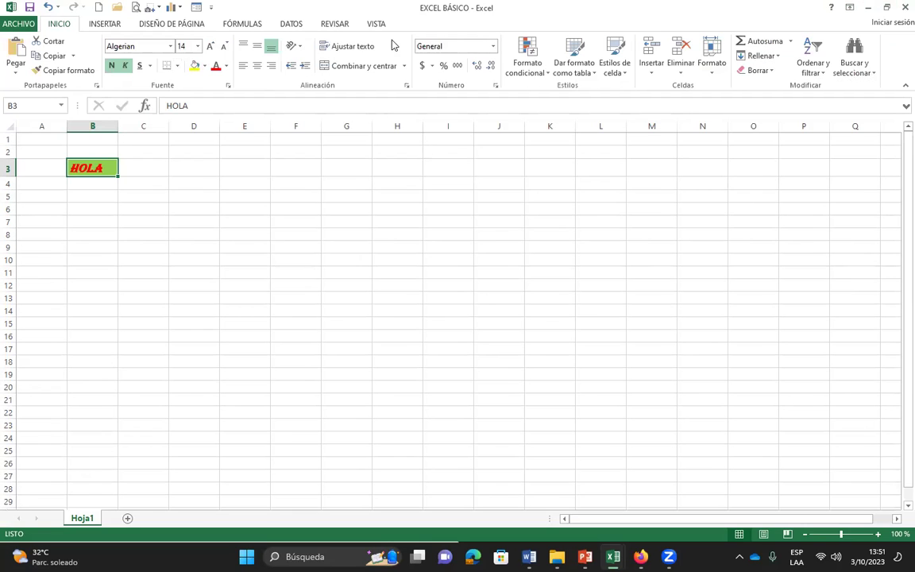
pyautogui.click(851, 8)
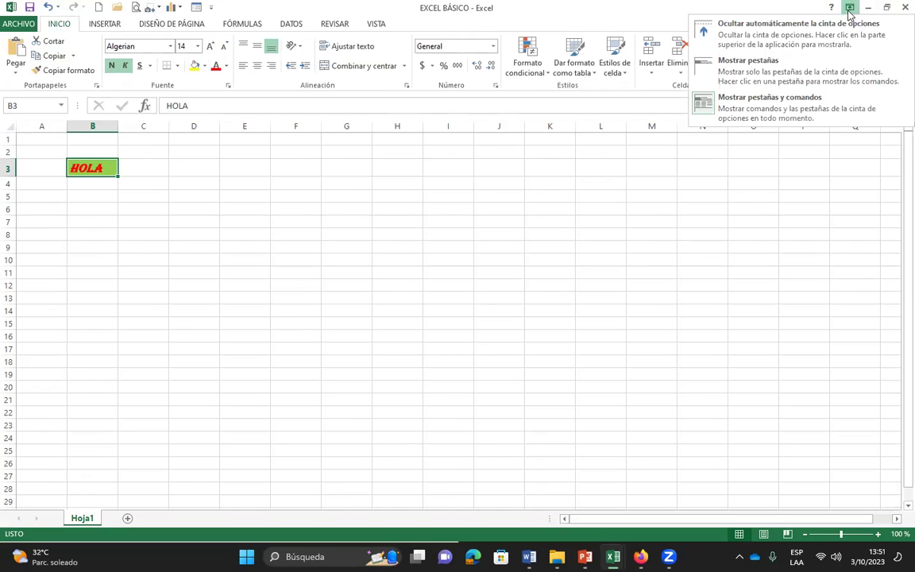
pyautogui.click(756, 35)
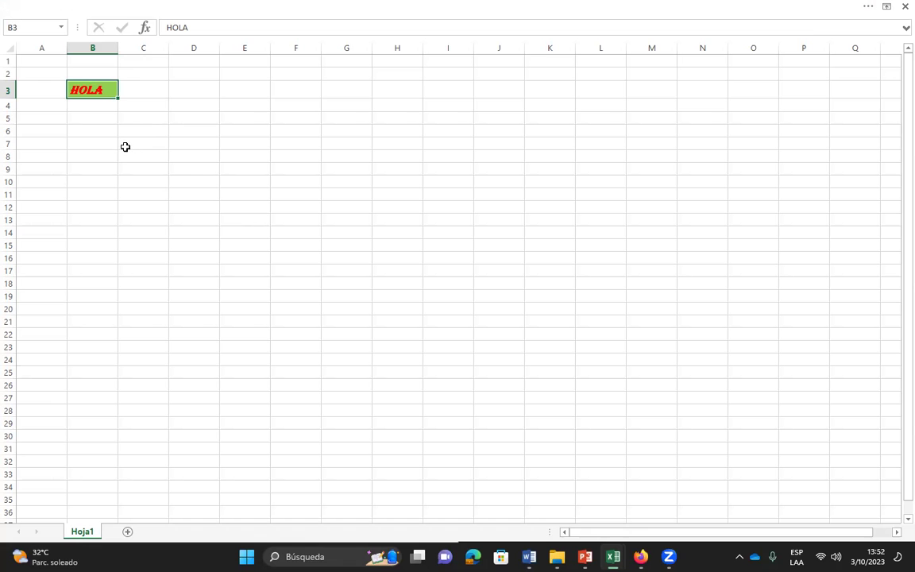
# - Remove bold and italic from HOLA in B3 and fill the cell yellow-orange
pyautogui.click(197, 6)
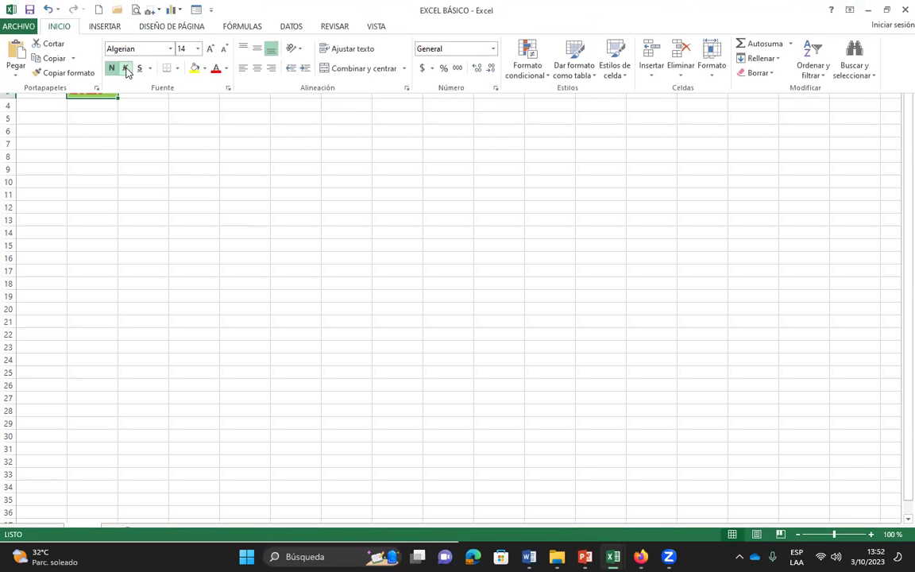
pyautogui.click(111, 68)
pyautogui.click(125, 68)
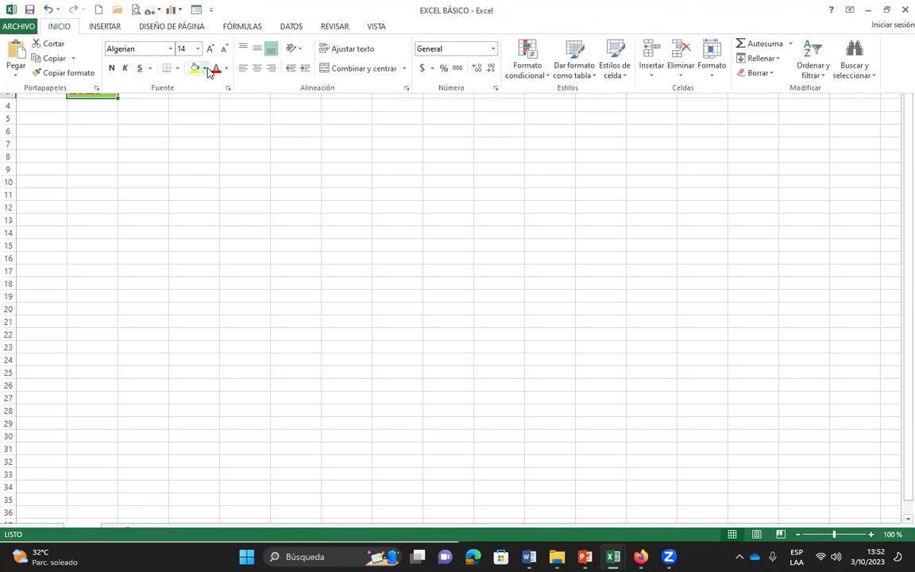
pyautogui.click(204, 68)
pyautogui.click(212, 166)
# - Return to the full-screen sheet view, then bring up the ribbon display options
pyautogui.hotkey('ctrl', 'shift', 'F1')
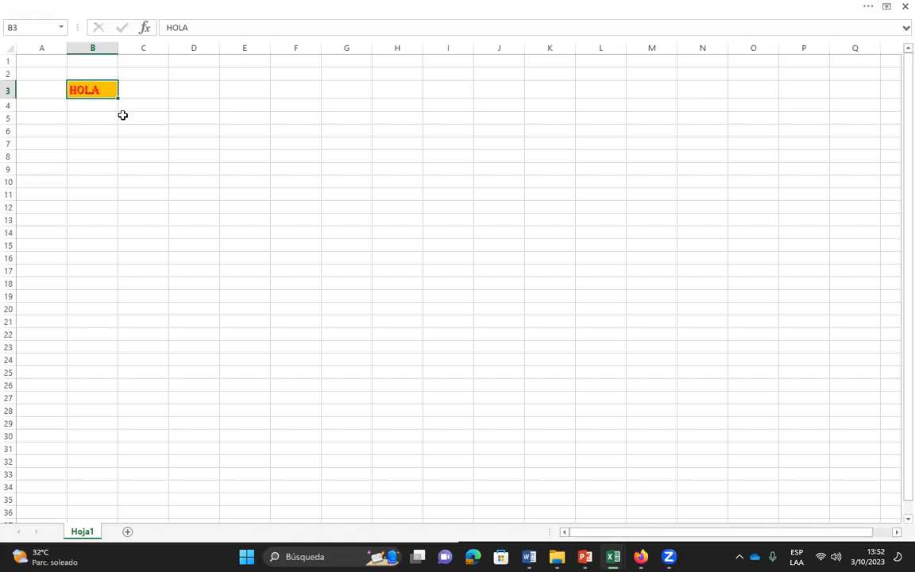
pyautogui.click(866, 7)
pyautogui.click(849, 9)
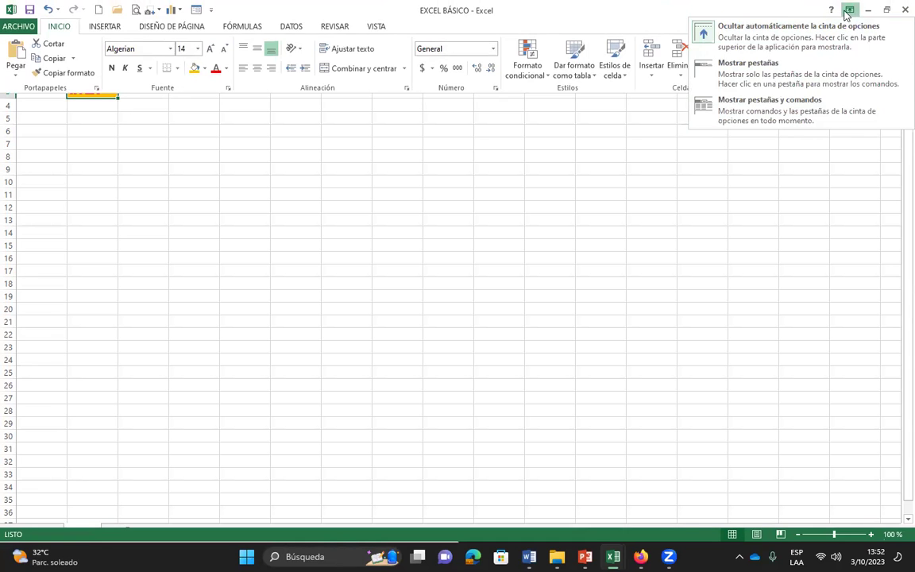
# - Set the ribbon to Mostrar pestañas y comandos, then select D1:E1 and glance at Formato condicional
pyautogui.click(729, 110)
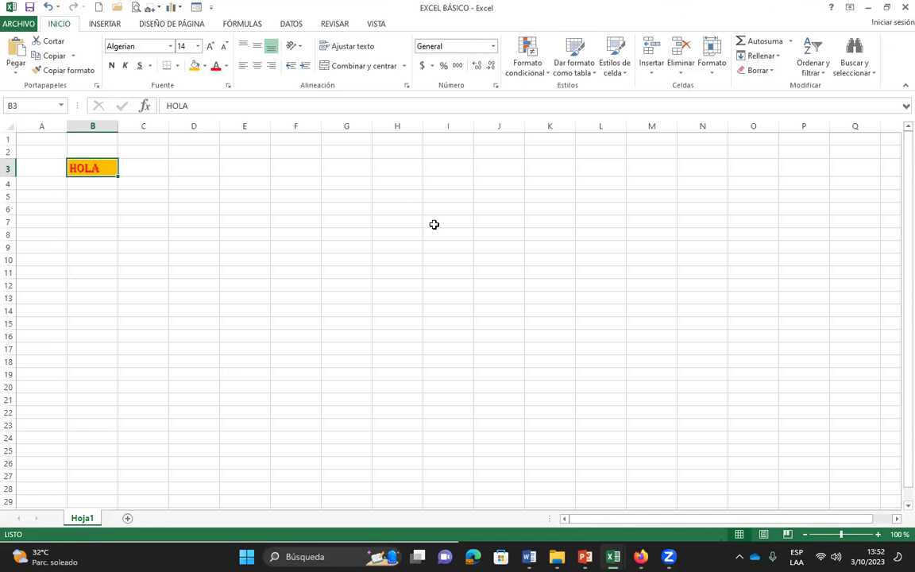
pyautogui.click(247, 137)
pyautogui.moveTo(247, 137); pyautogui.dragTo(194, 139)
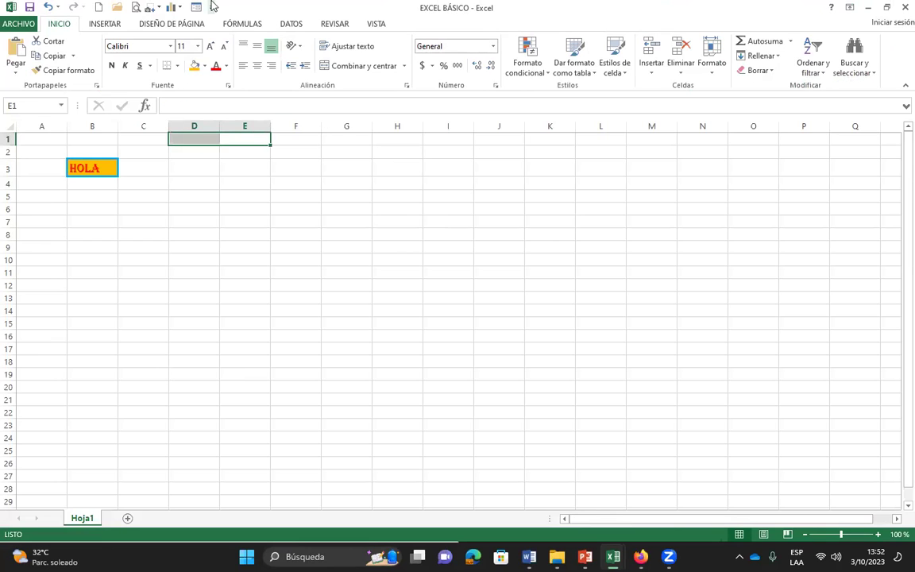
pyautogui.click(516, 68)
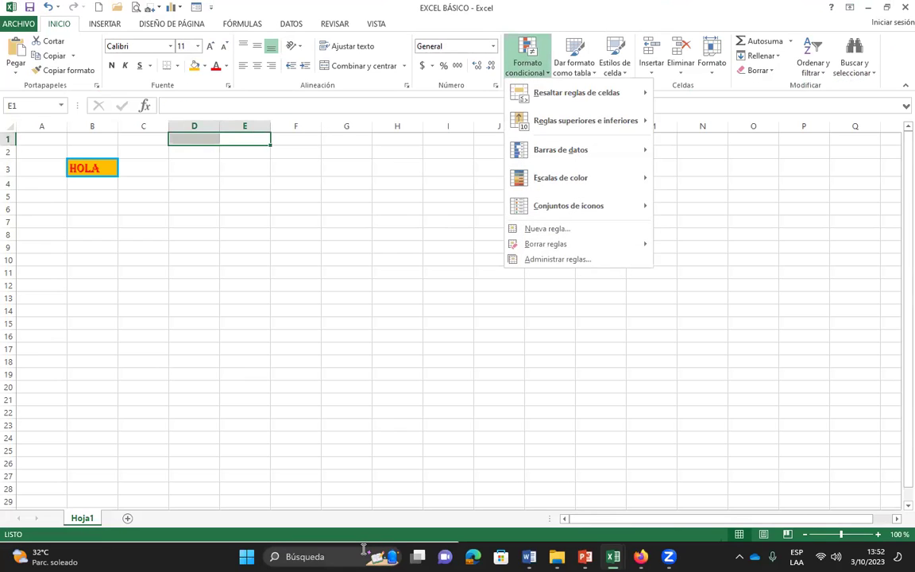
pyautogui.click(393, 244)
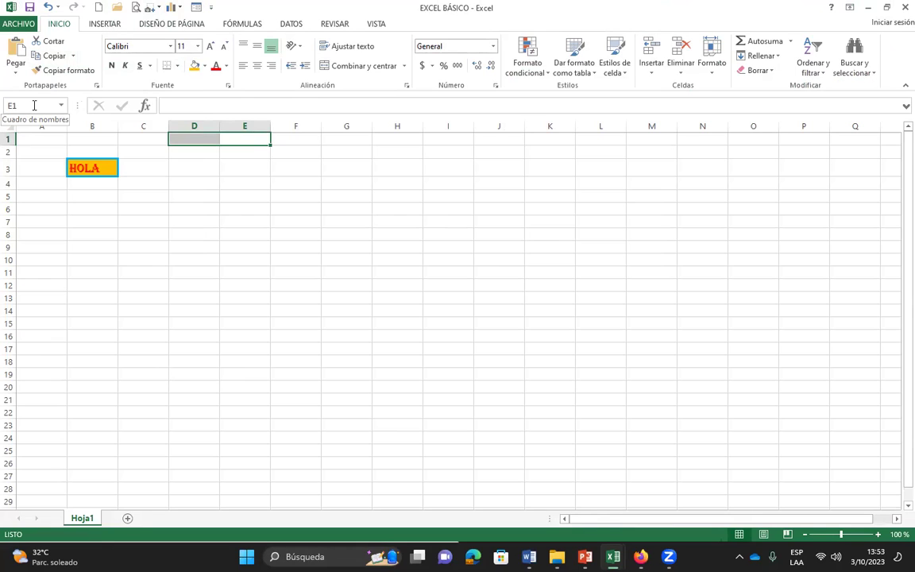
pyautogui.moveTo(377, 197); pyautogui.dragTo(622, 389)
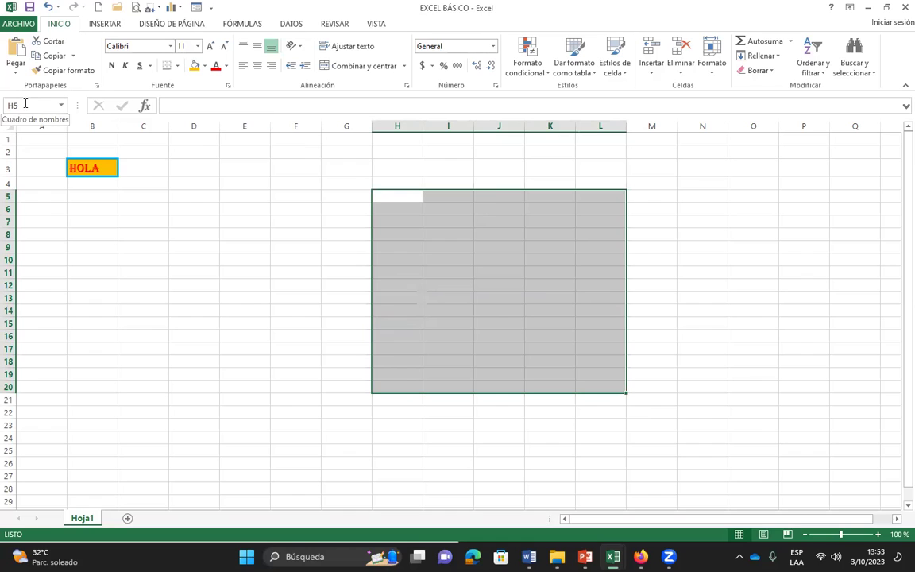
pyautogui.click(380, 420)
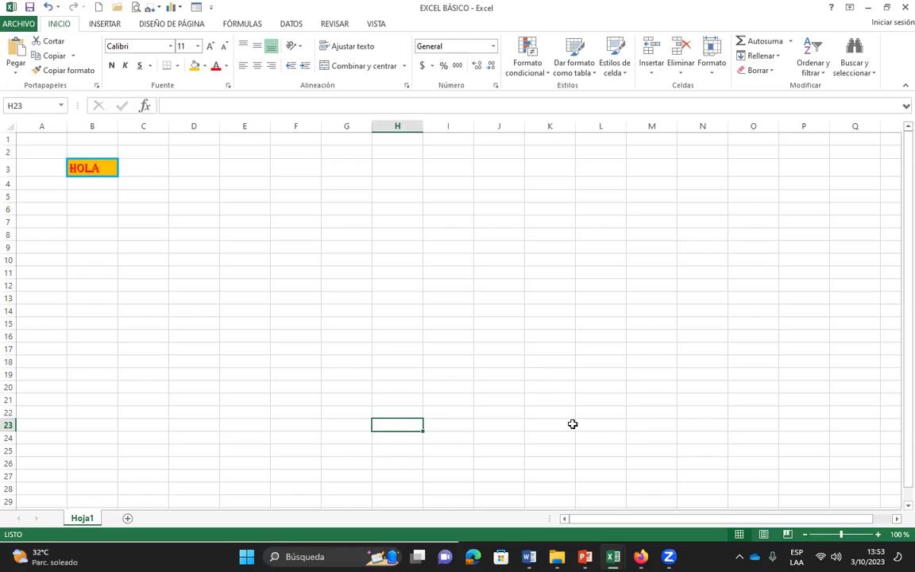
pyautogui.click(682, 437)
pyautogui.click(710, 362)
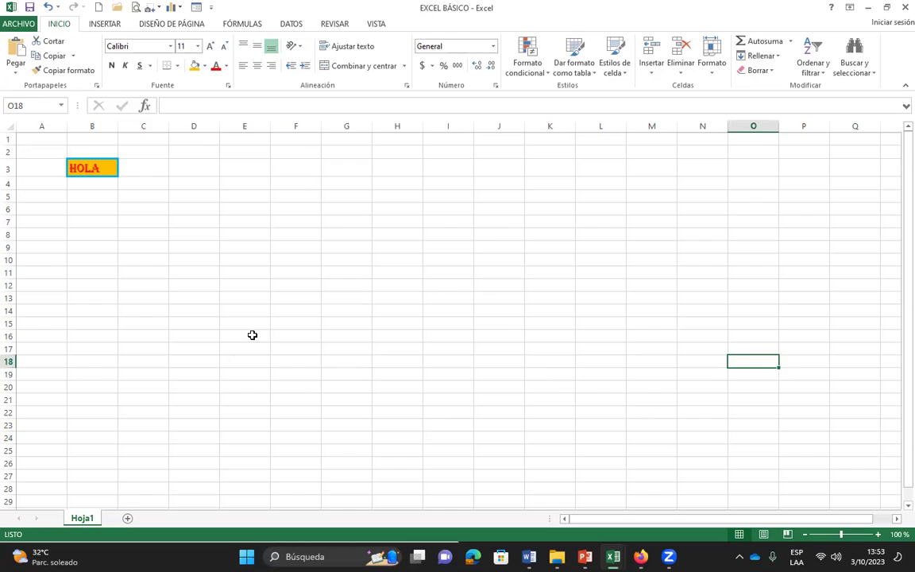
pyautogui.click(239, 387)
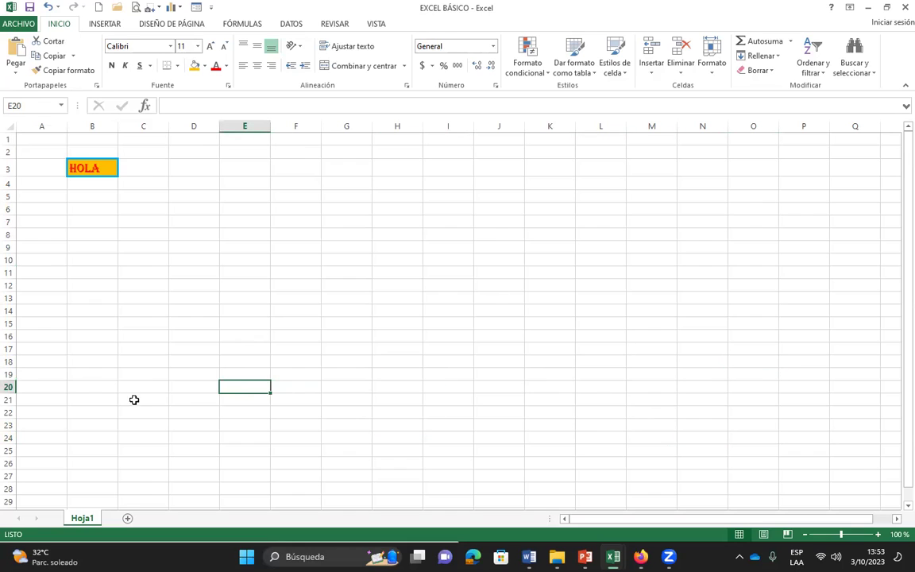
pyautogui.click(612, 322)
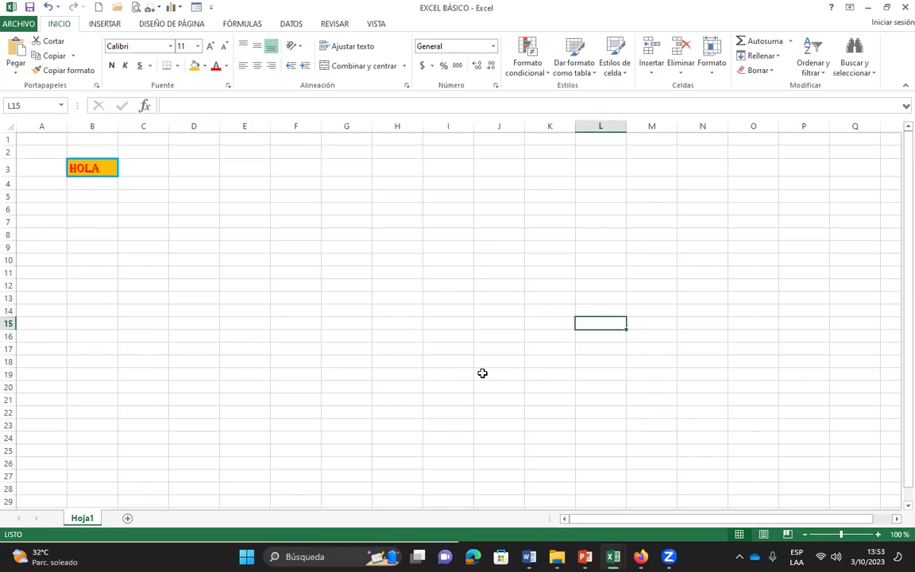
pyautogui.click(179, 109)
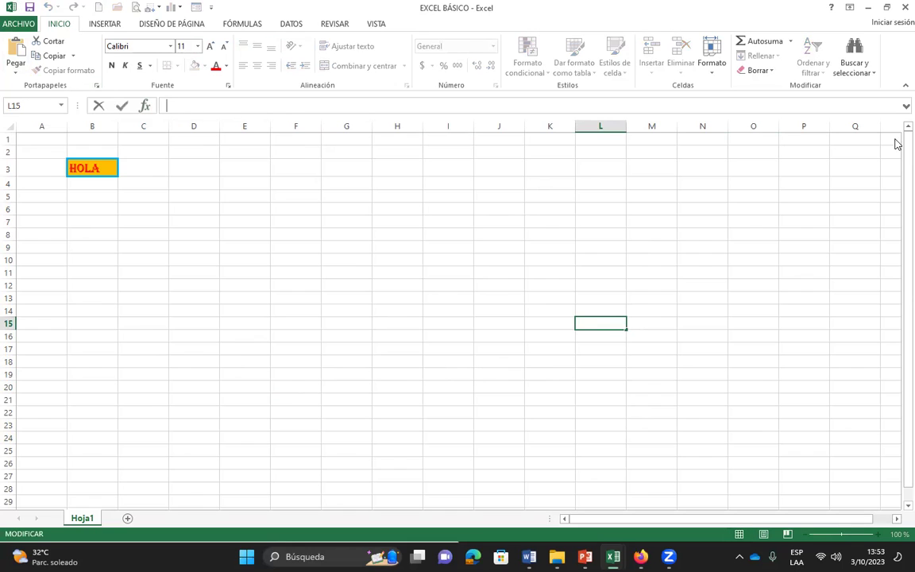
pyautogui.click(94, 168)
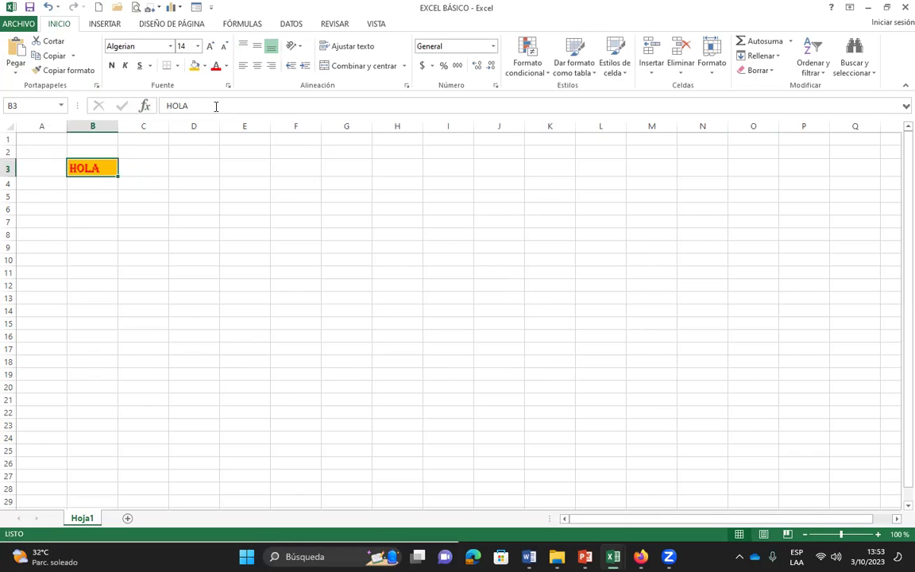
pyautogui.click(157, 171)
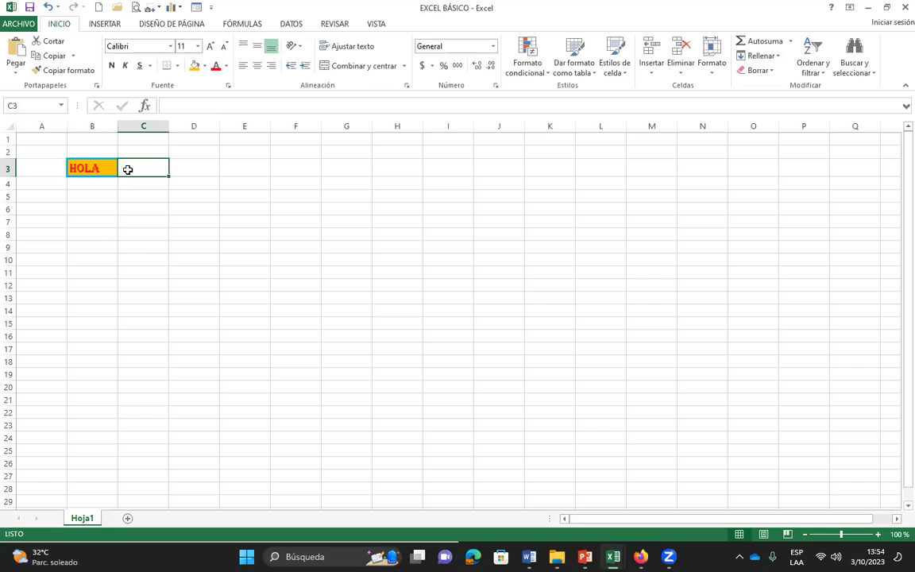
pyautogui.click(169, 106)
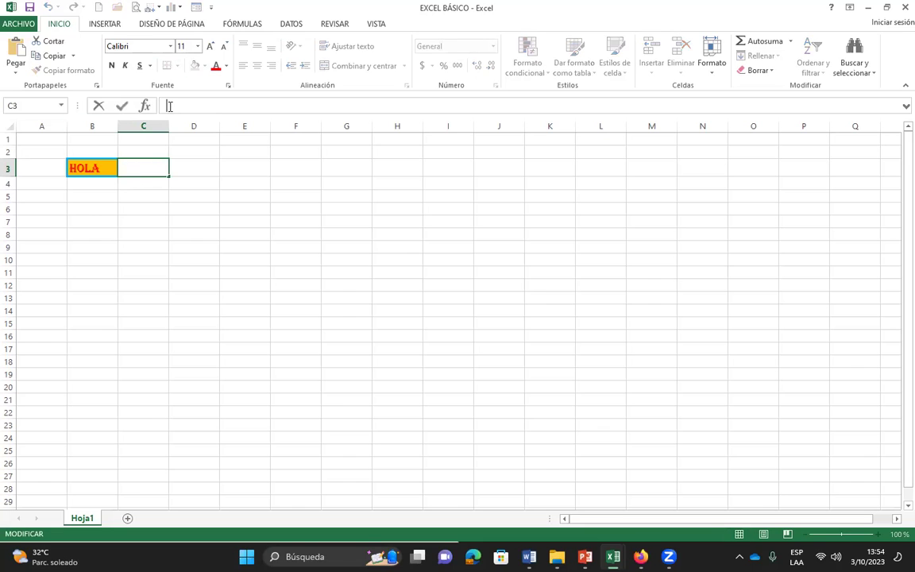
pyautogui.click(194, 189)
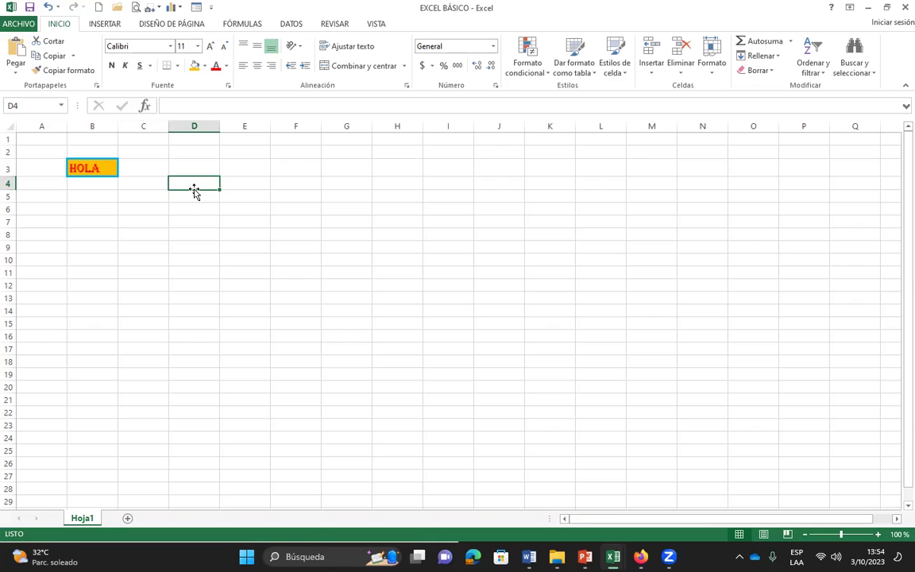
pyautogui.click(225, 106)
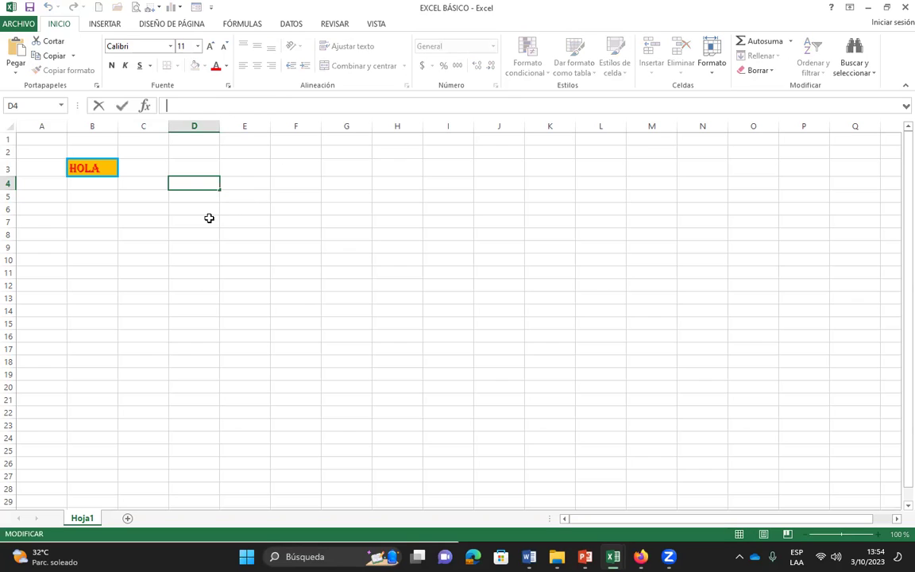
pyautogui.press('Return')
pyautogui.press('Return')
pyautogui.press('Return')
pyautogui.click(194, 184)
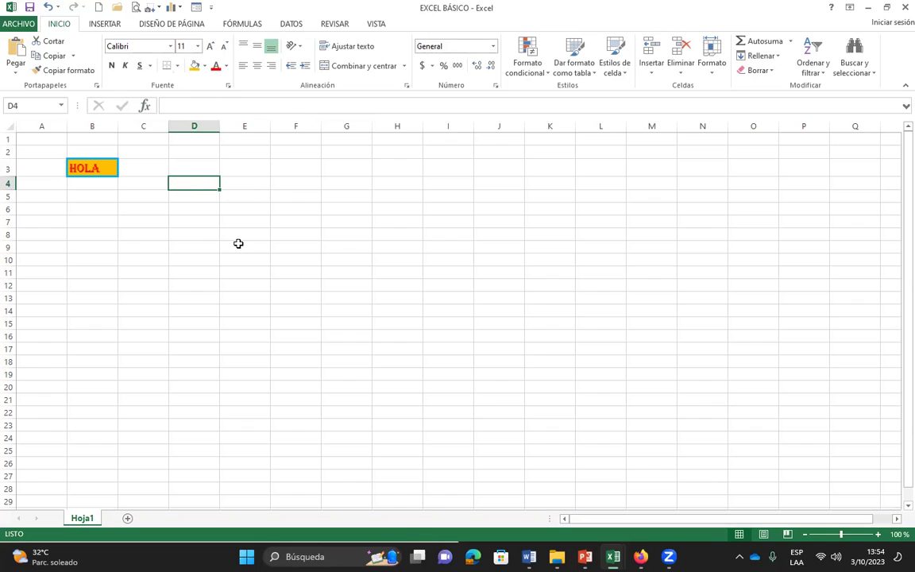
pyautogui.click(183, 192)
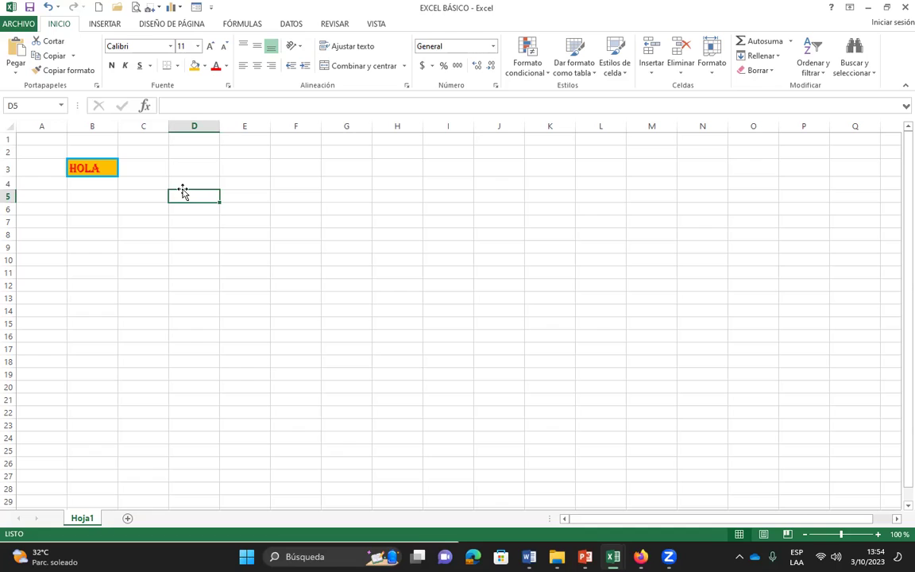
pyautogui.click(167, 105)
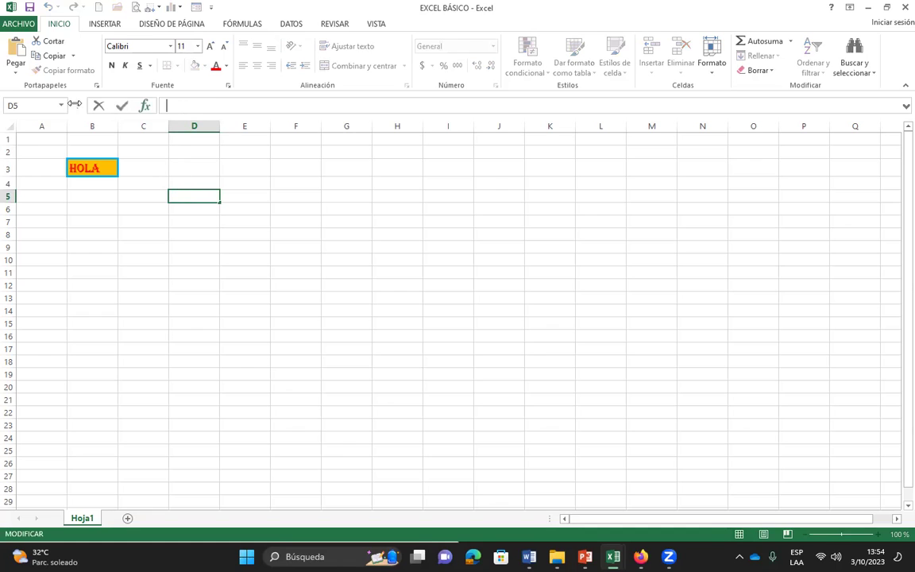
pyautogui.click(327, 180)
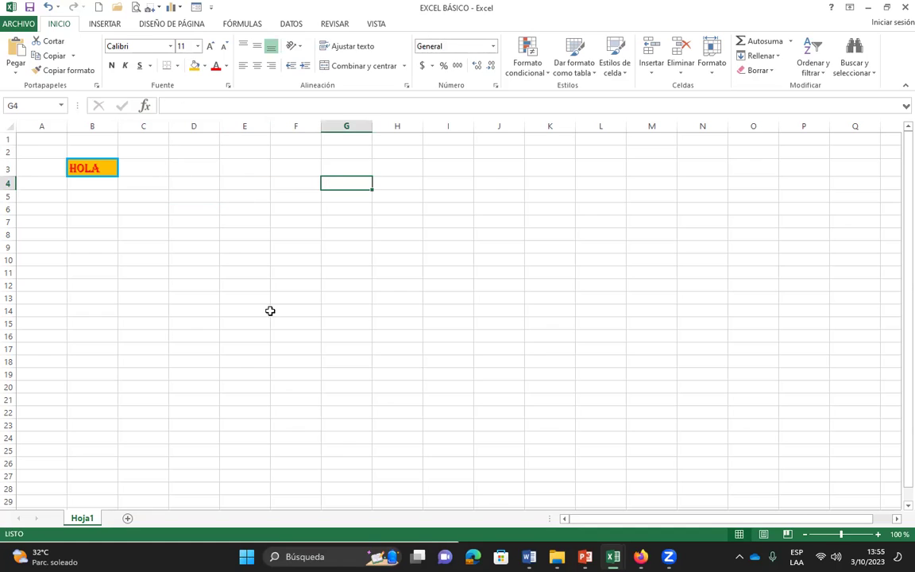
pyautogui.click(188, 230)
pyautogui.moveTo(55, 147); pyautogui.dragTo(832, 470)
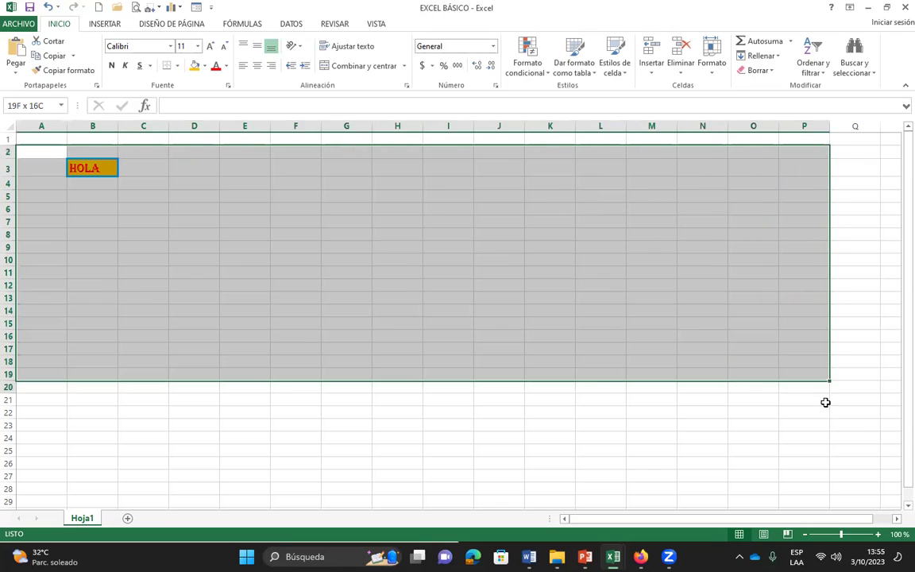
# - Select D3:H18 and apply Todos los bordes to form an empty bordered table
pyautogui.click(443, 338)
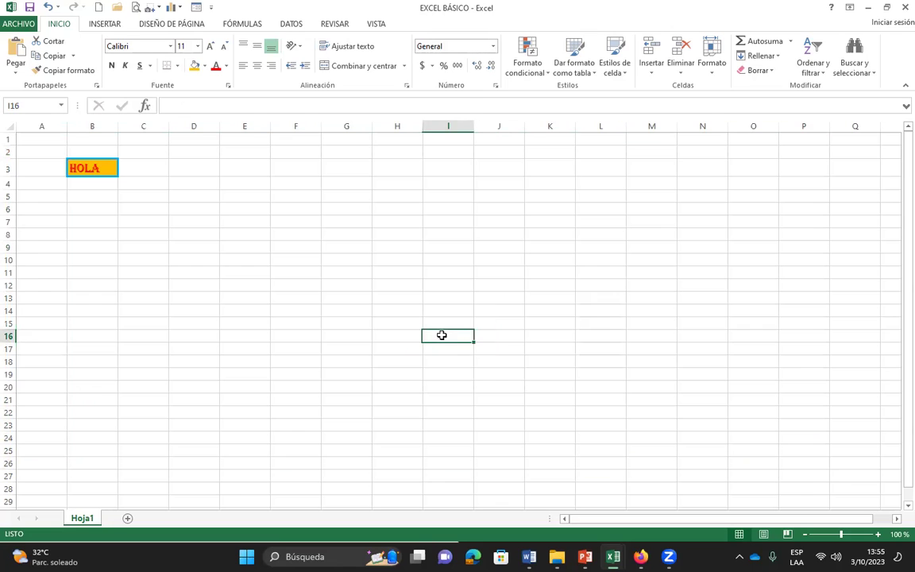
pyautogui.click(306, 242)
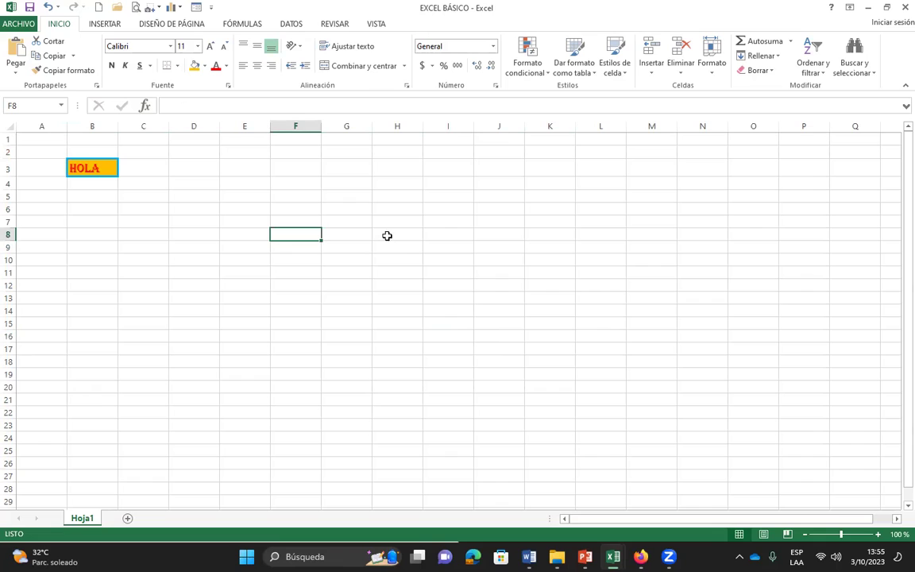
pyautogui.click(171, 192)
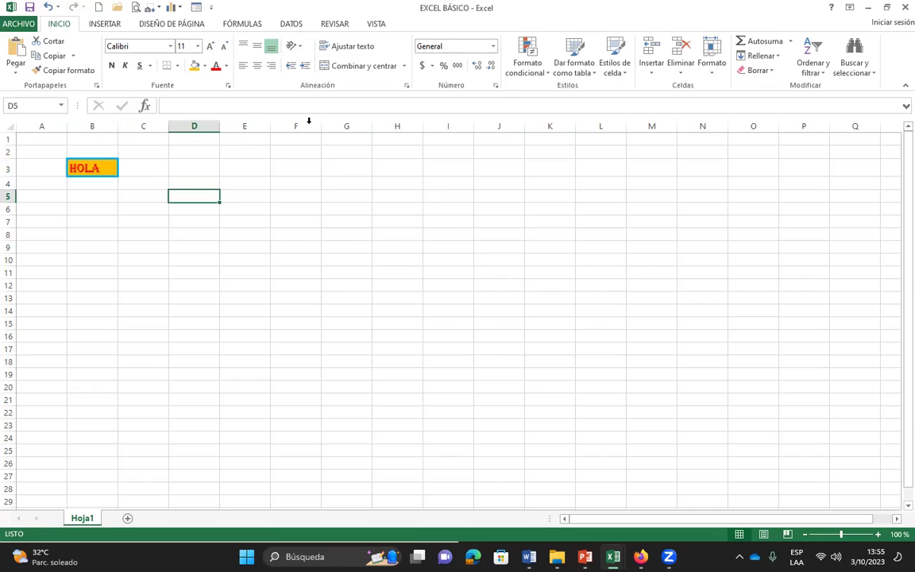
pyautogui.moveTo(174, 167)
pyautogui.mouseDown()
pyautogui.moveTo(367, 248)
pyautogui.moveTo(419, 367)
pyautogui.mouseUp()
pyautogui.click(180, 70)
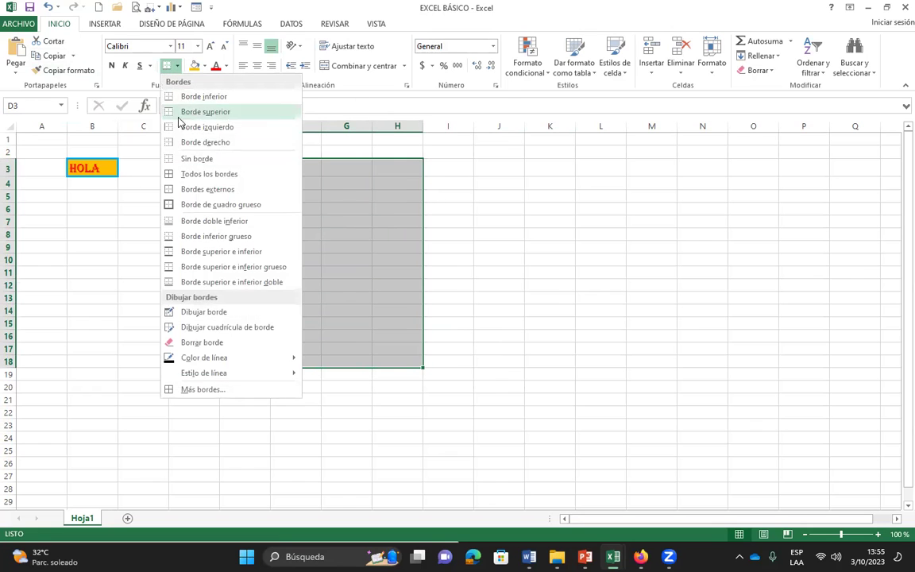
pyautogui.click(199, 117)
# - Reselect the bordered D3:H18 table to review it, then switch to the VISTA tab
pyautogui.click(398, 247)
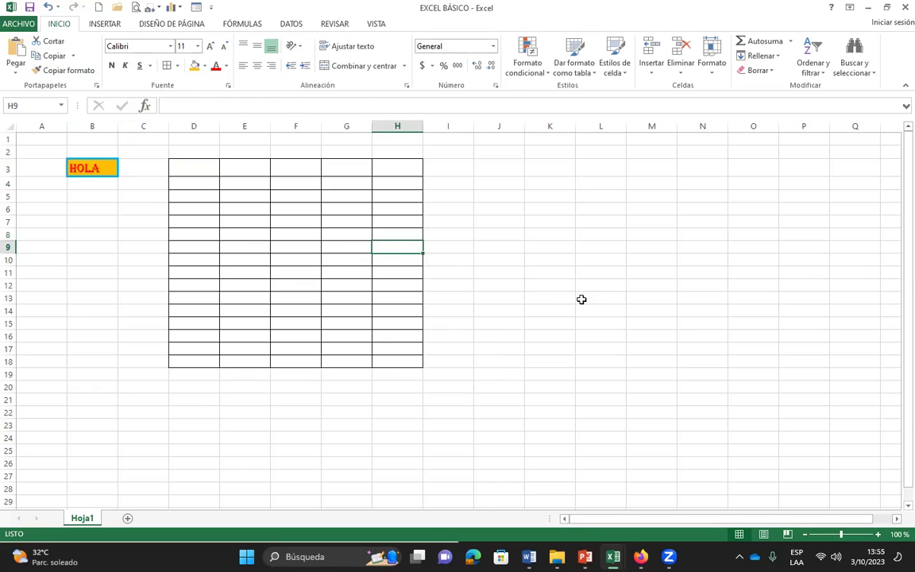
pyautogui.click(327, 235)
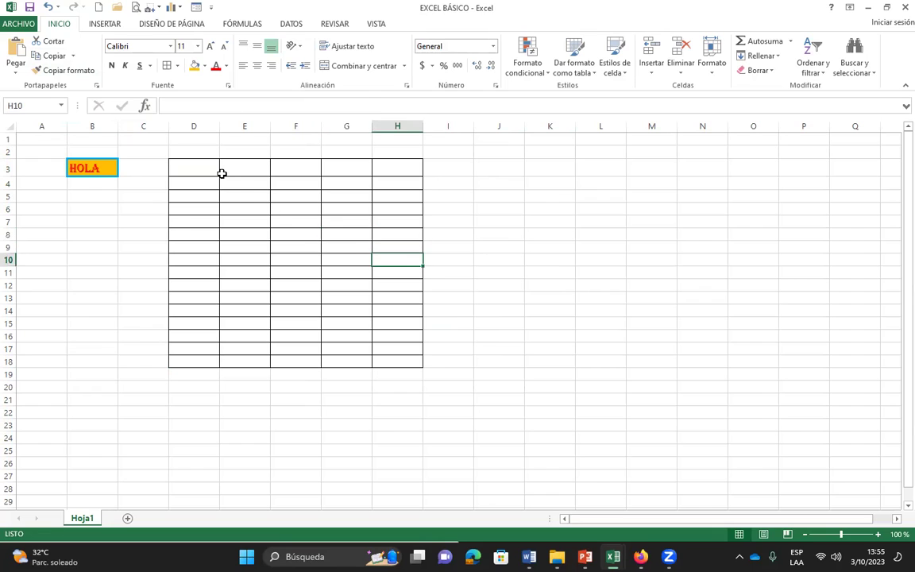
pyautogui.moveTo(191, 164); pyautogui.dragTo(413, 364)
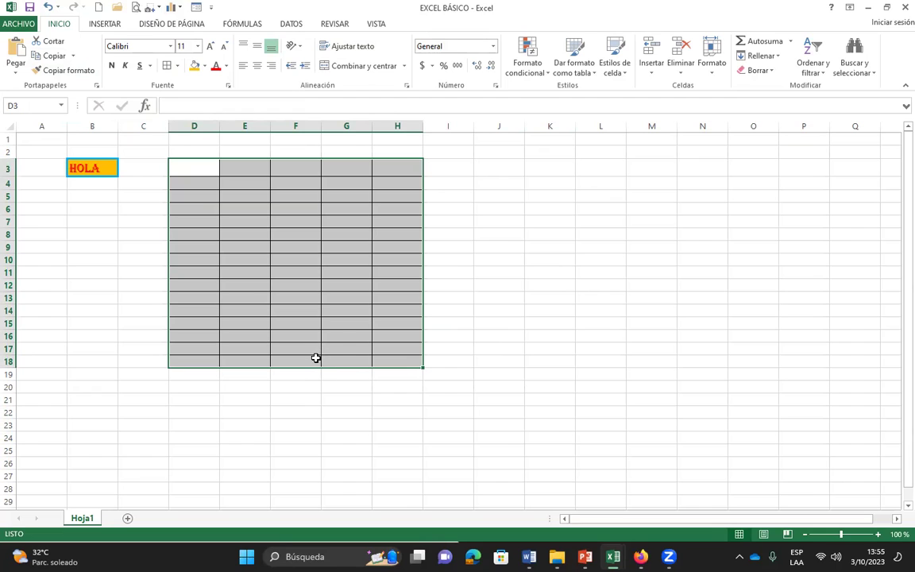
pyautogui.click(550, 196)
pyautogui.click(547, 232)
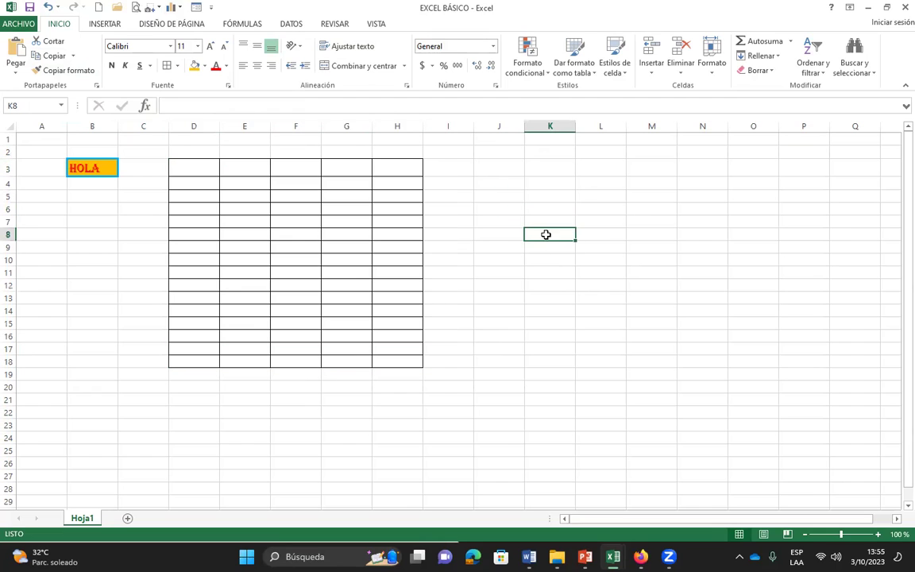
pyautogui.click(375, 25)
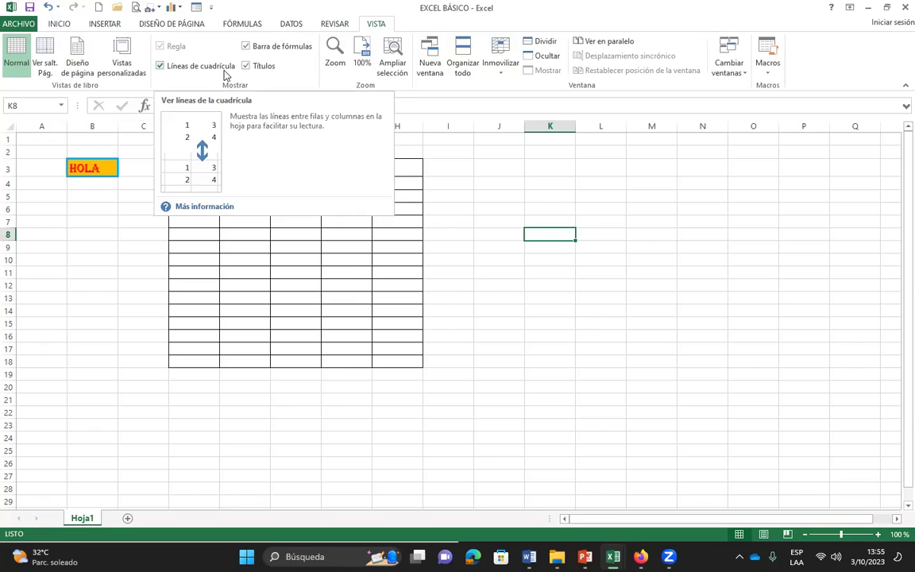
# - Hide the sheet gridlines to preview the table, then turn the gridlines back on
pyautogui.click(159, 64)
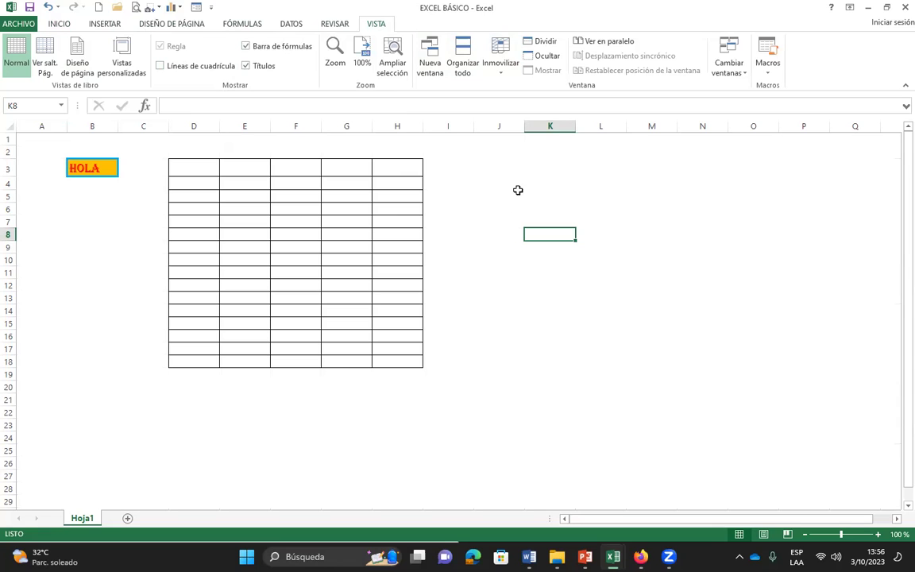
pyautogui.moveTo(484, 151)
pyautogui.mouseDown()
pyautogui.moveTo(687, 327)
pyautogui.moveTo(715, 398)
pyautogui.mouseUp()
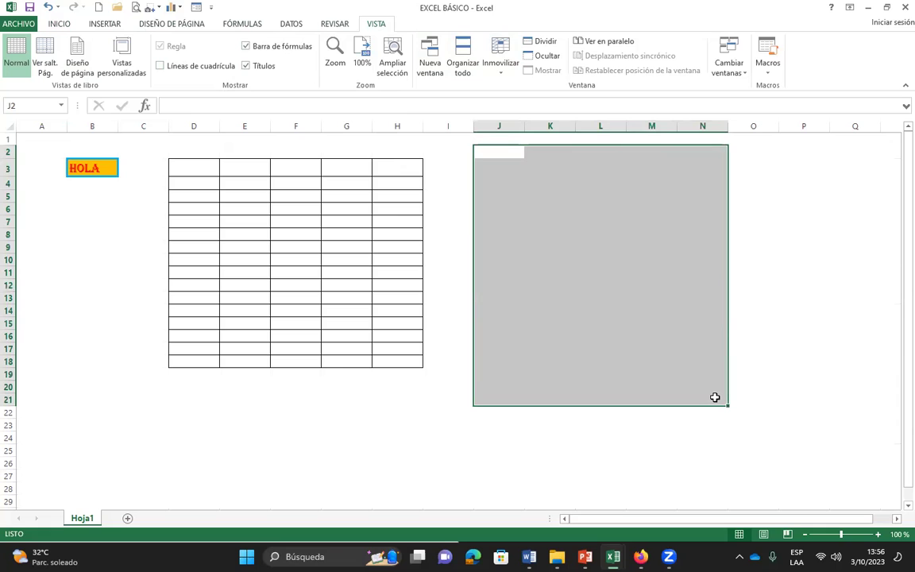
pyautogui.click(499, 274)
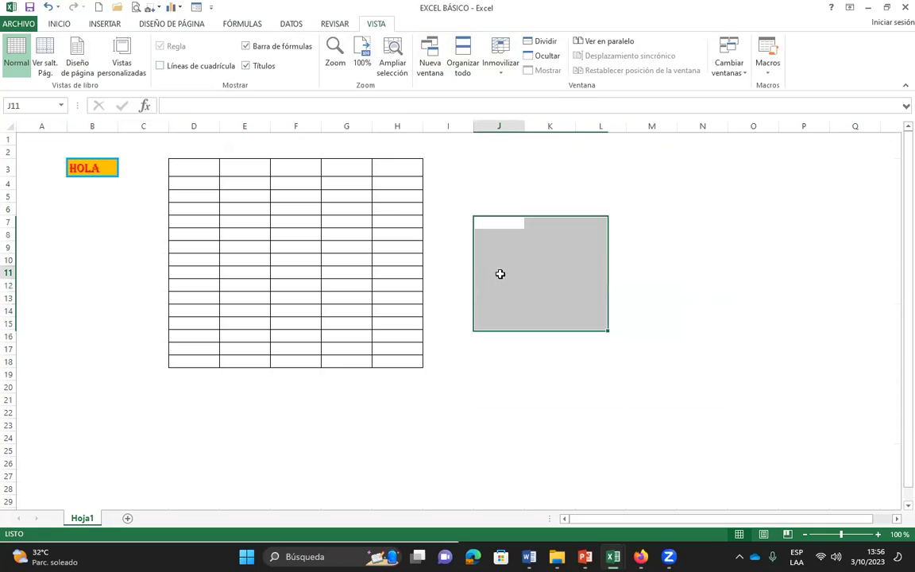
pyautogui.click(160, 66)
pyautogui.click(502, 237)
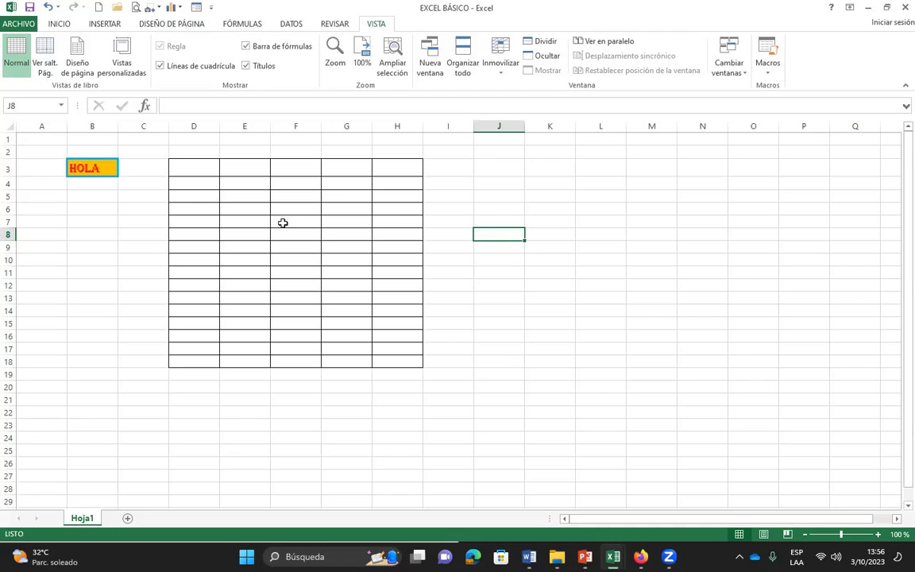
# - Apply All Borders to the extended block D3:L20
pyautogui.moveTo(194, 167); pyautogui.dragTo(618, 389)
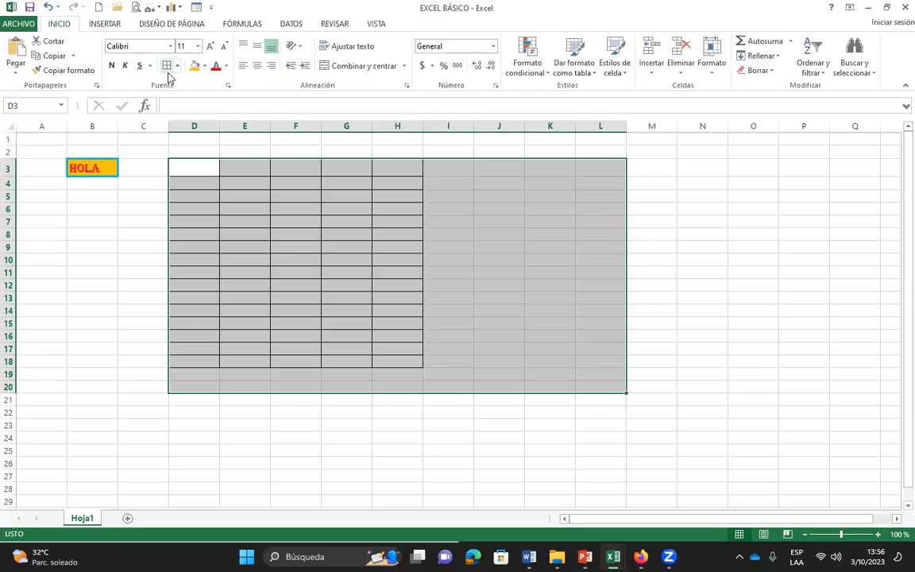
pyautogui.click(168, 66)
pyautogui.click(274, 247)
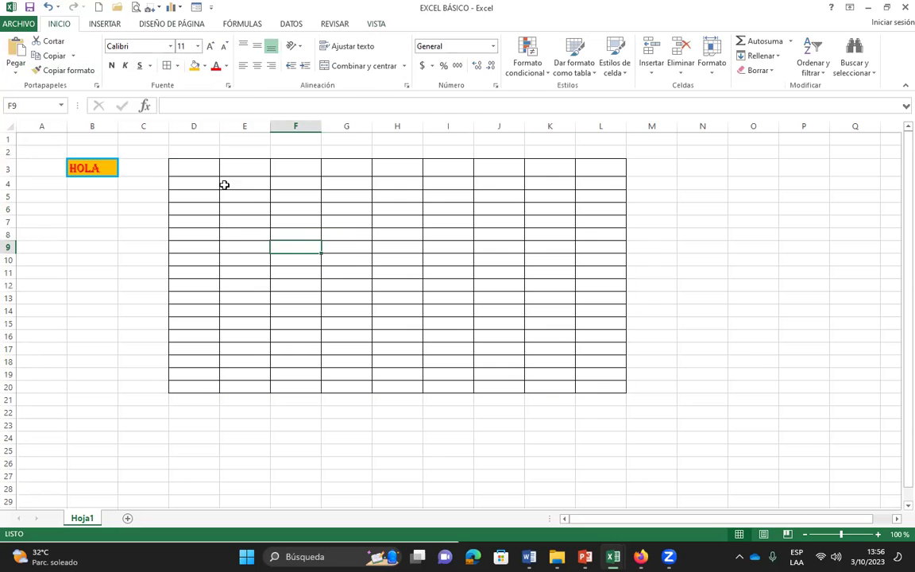
# - Copy the formatted HOLA from B3 and paste it into D3:I3
pyautogui.moveTo(186, 169); pyautogui.dragTo(498, 169)
pyautogui.click(87, 170)
pyautogui.hotkey('ctrl', 'c')
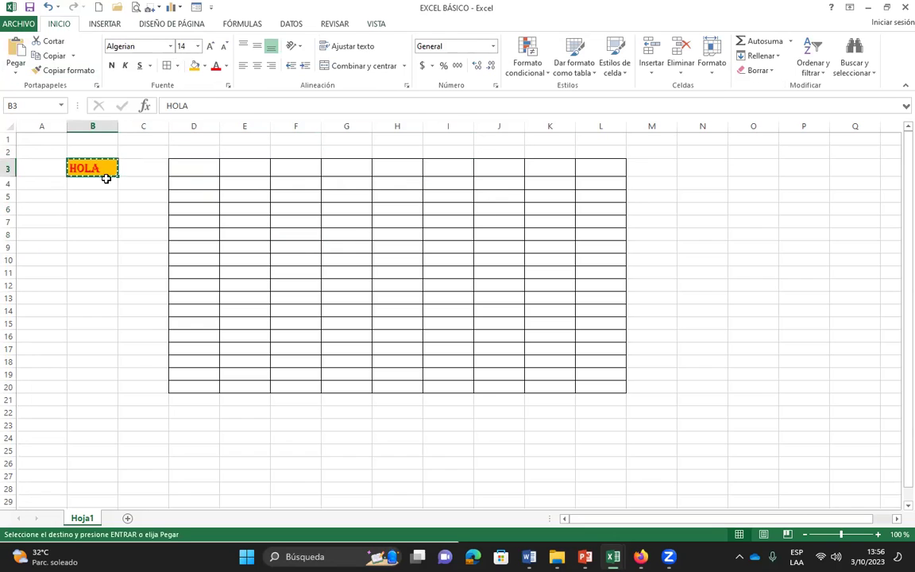
pyautogui.moveTo(194, 167); pyautogui.dragTo(435, 163)
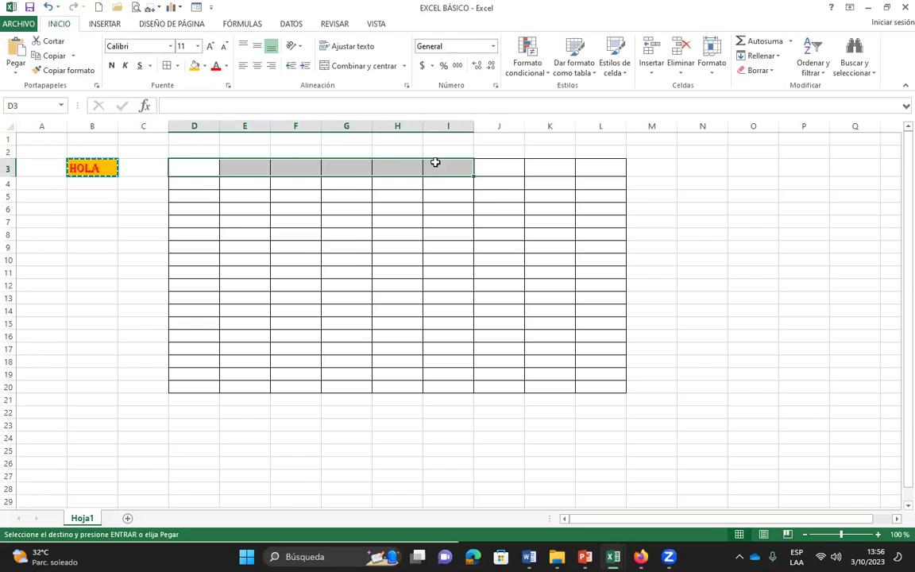
pyautogui.hotkey('ctrl', 'v')
# - Review the table by selecting cells and ranges such as D3:I19, then cancel the pending copy
pyautogui.click(457, 143)
pyautogui.click(507, 160)
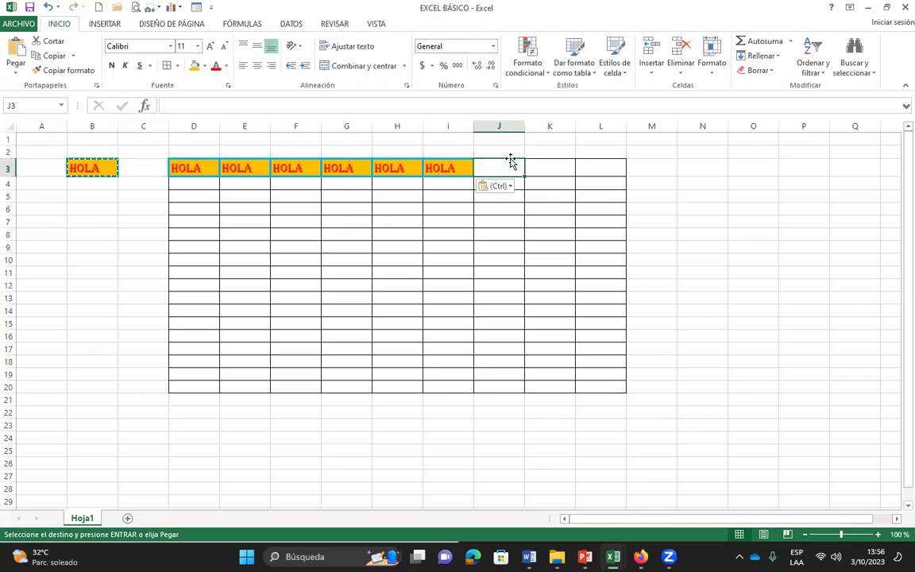
pyautogui.click(329, 217)
pyautogui.click(631, 427)
pyautogui.click(194, 412)
pyautogui.click(92, 298)
pyautogui.click(448, 273)
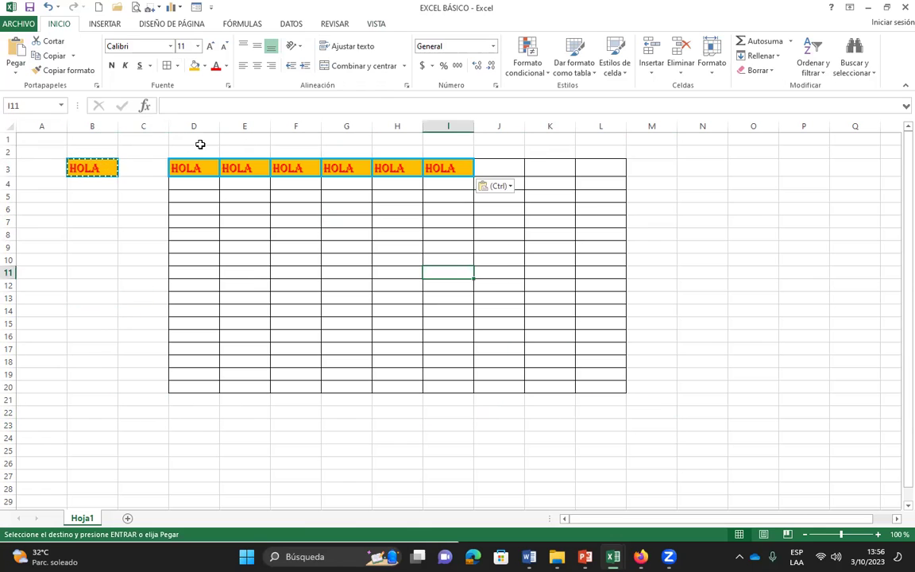
pyautogui.moveTo(194, 168)
pyautogui.mouseDown()
pyautogui.moveTo(446, 380)
pyautogui.moveTo(429, 384)
pyautogui.mouseUp()
pyautogui.moveTo(301, 294); pyautogui.dragTo(299, 286)
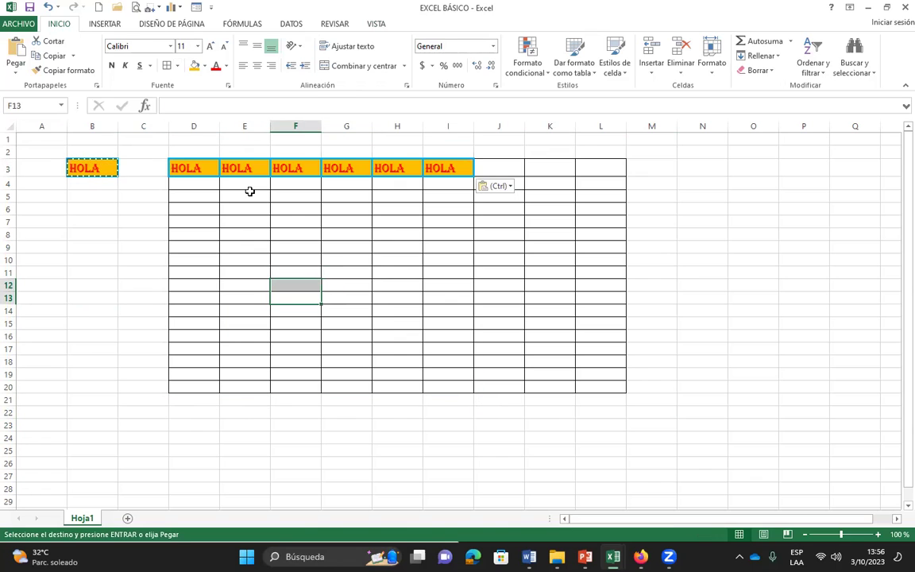
pyautogui.press('Escape')
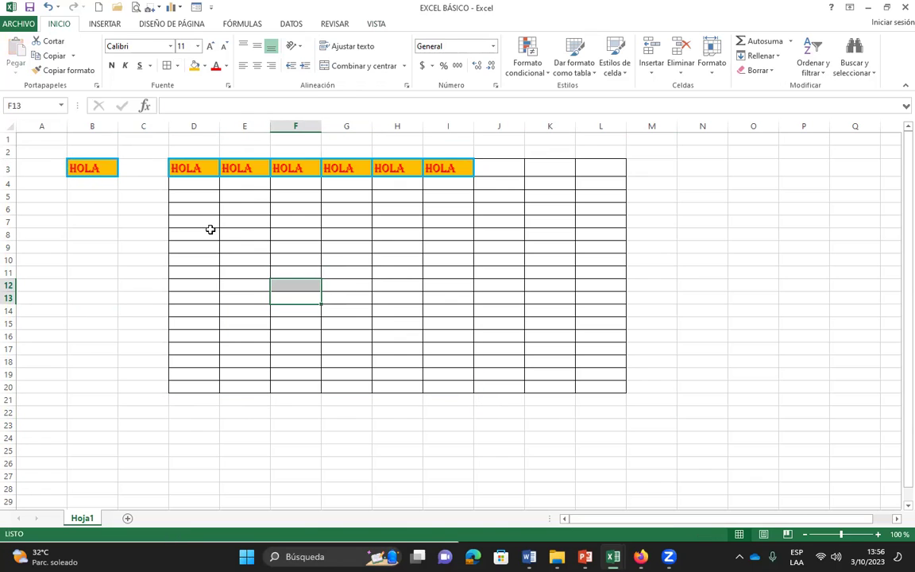
pyautogui.click(215, 232)
pyautogui.click(127, 334)
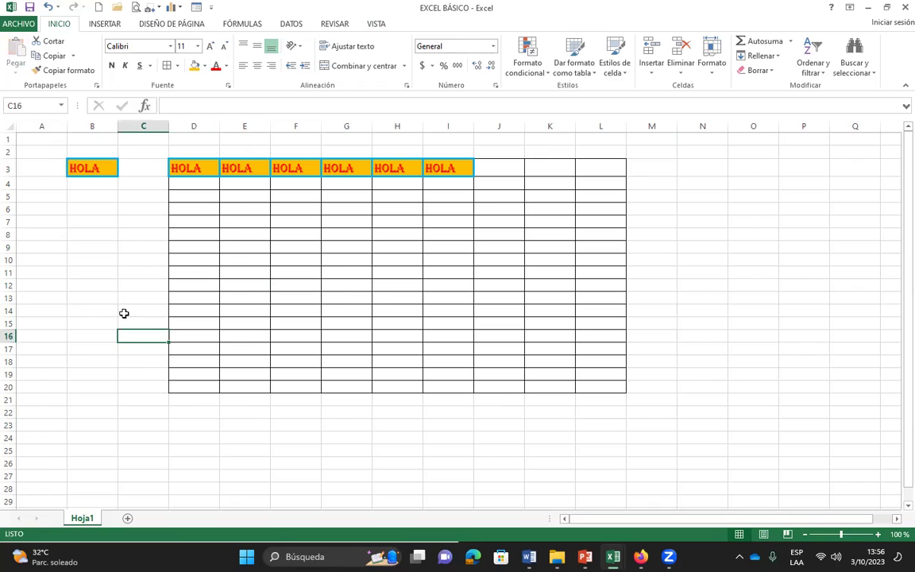
pyautogui.click(120, 251)
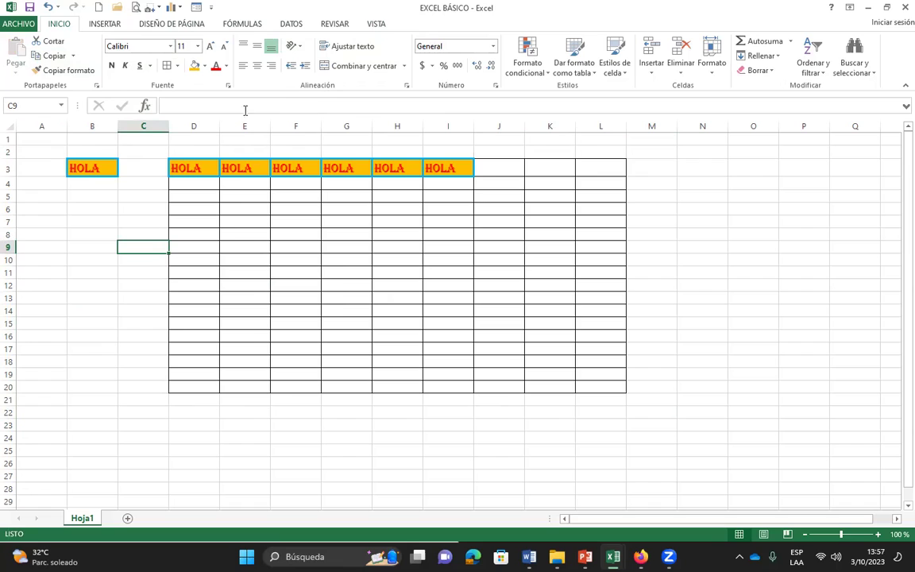
pyautogui.click(131, 335)
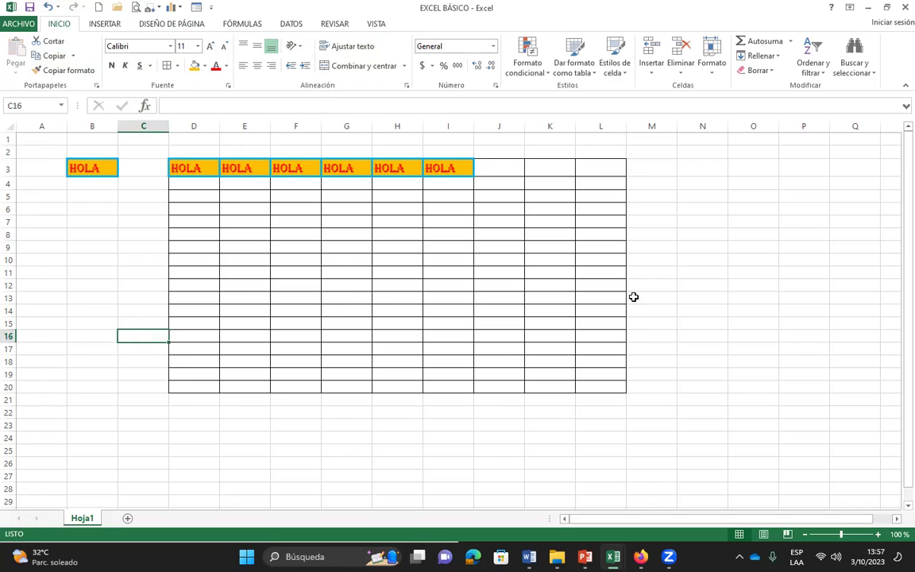
pyautogui.click(715, 350)
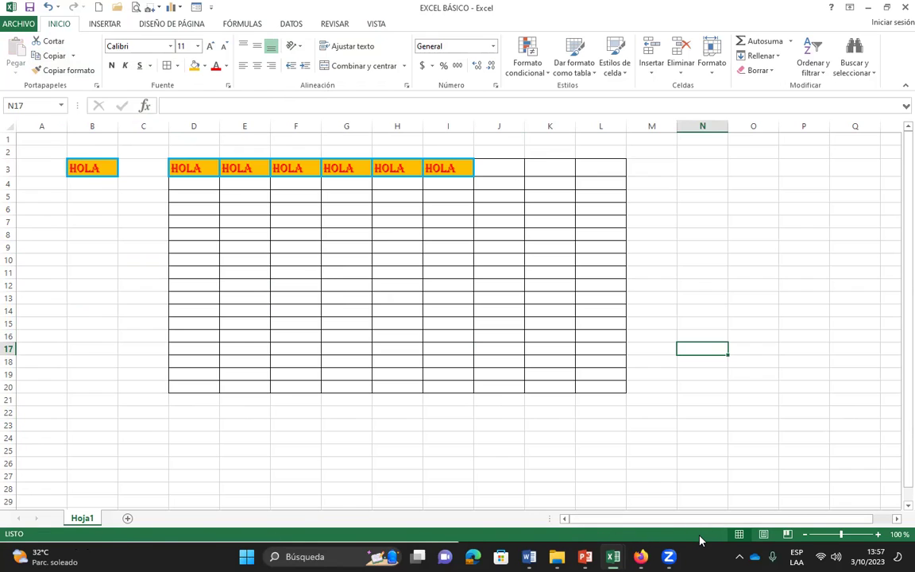
pyautogui.press('Down')
pyautogui.press('Down')
pyautogui.press('Down')
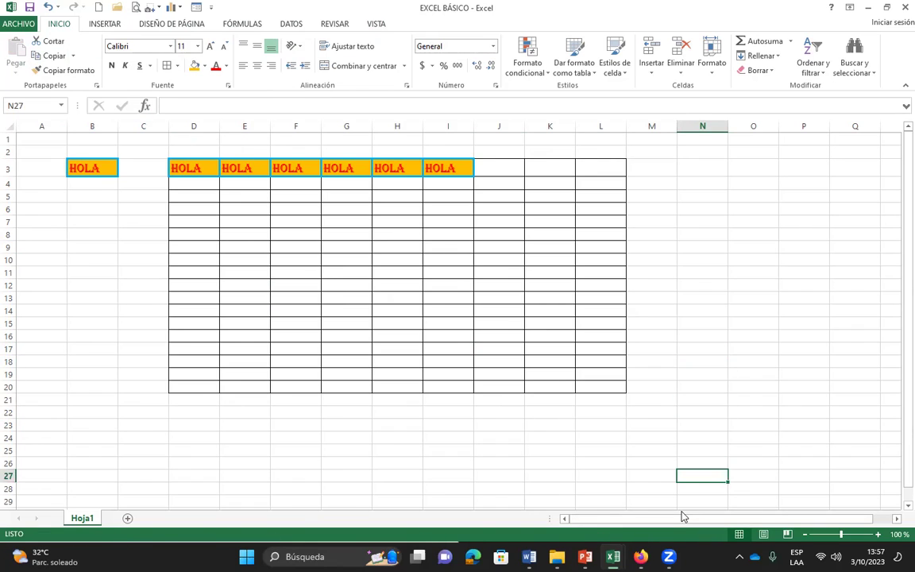
pyautogui.click(878, 534)
pyautogui.click(877, 534)
pyautogui.click(877, 534)
pyautogui.click(877, 534)
pyautogui.click(877, 534)
pyautogui.click(878, 534)
pyautogui.click(877, 534)
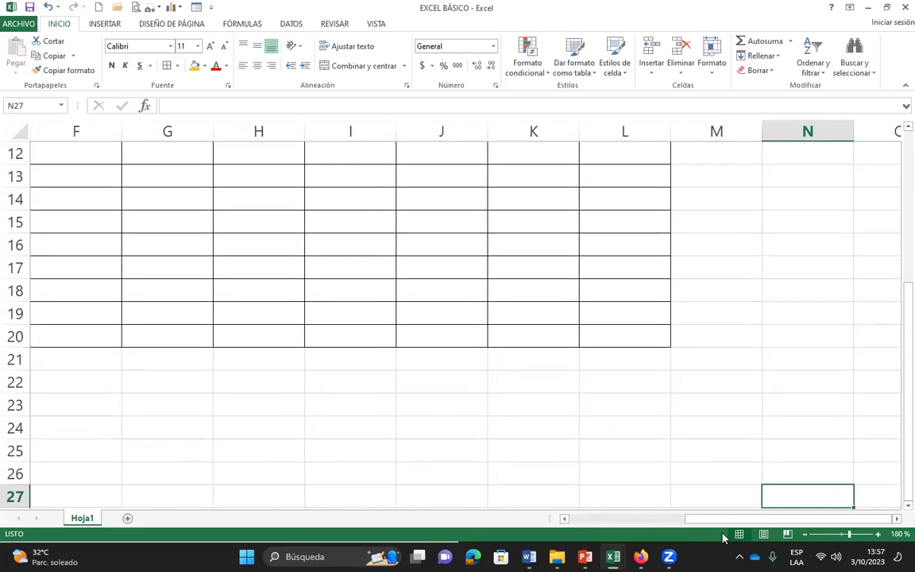
pyautogui.click(806, 534)
pyautogui.click(806, 535)
pyautogui.click(806, 535)
pyautogui.click(805, 534)
pyautogui.click(806, 535)
pyautogui.click(806, 534)
pyautogui.click(806, 535)
pyautogui.click(806, 534)
pyautogui.click(805, 535)
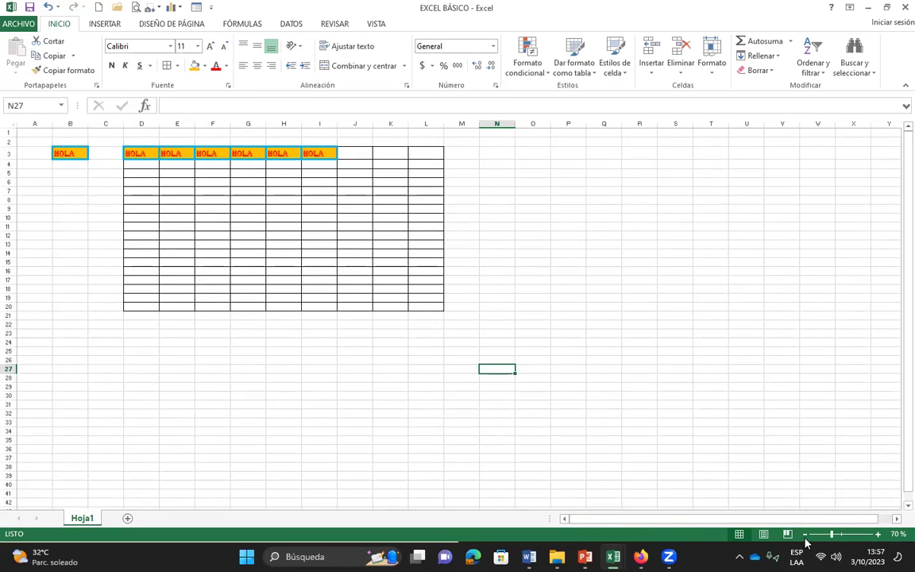
pyautogui.click(878, 535)
pyautogui.click(878, 535)
pyautogui.click(878, 535)
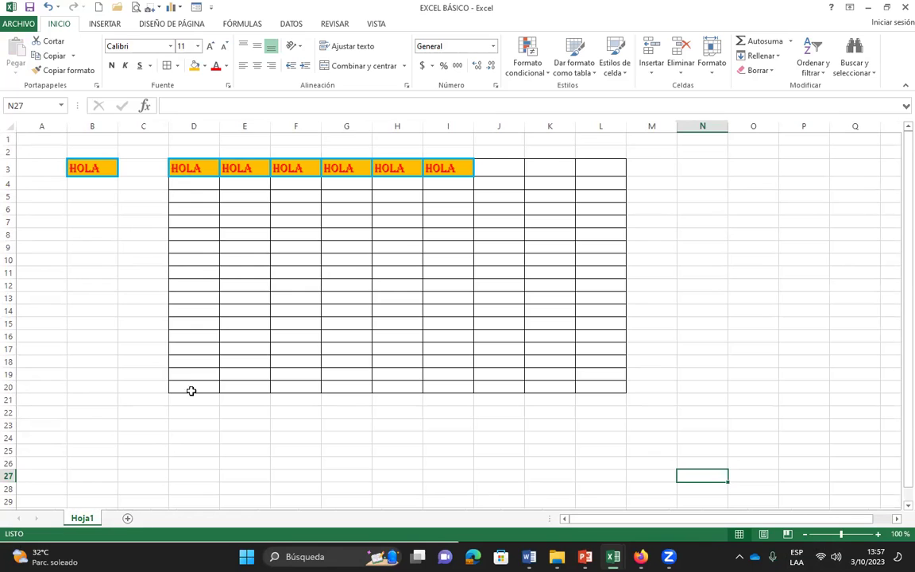
# - Type the values 1, 2, 3 and 3 into cells L3 through L6
pyautogui.moveTo(191, 246); pyautogui.dragTo(501, 388)
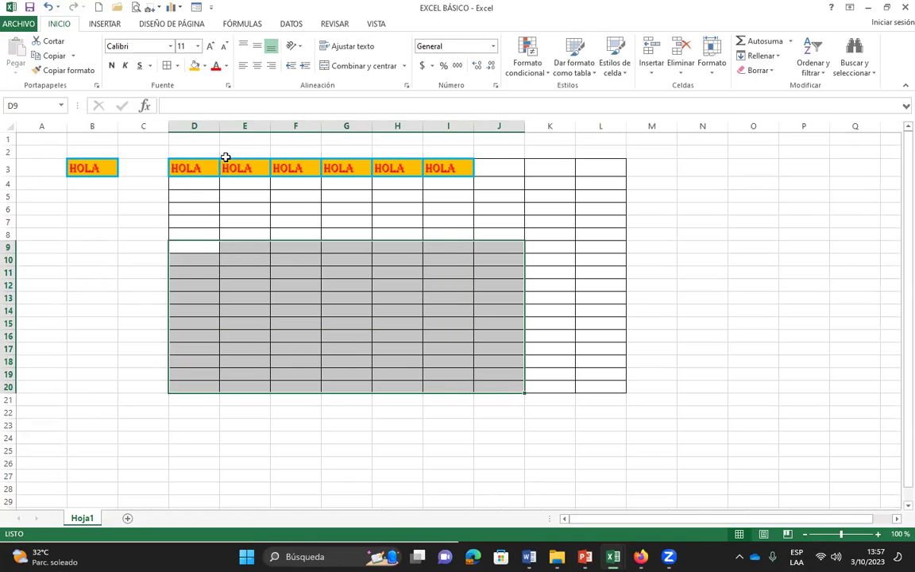
pyautogui.moveTo(191, 168); pyautogui.dragTo(524, 319)
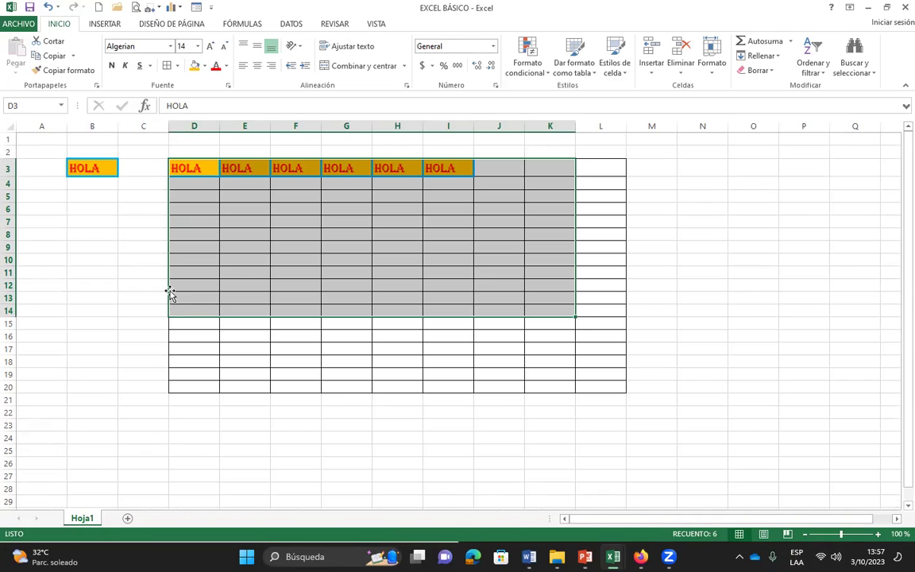
pyautogui.moveTo(586, 168); pyautogui.dragTo(592, 272)
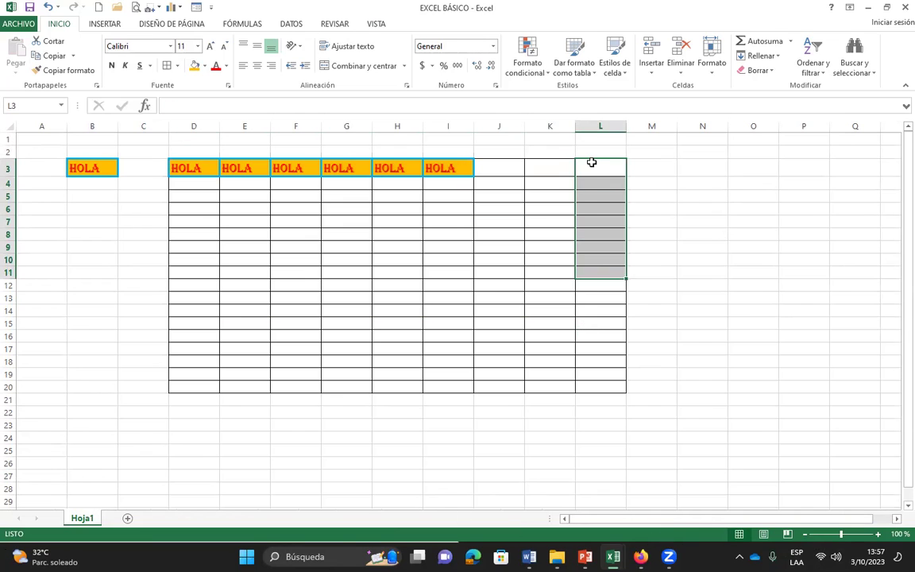
pyautogui.click(592, 162)
pyautogui.write('1 2')
pyautogui.press('Return')
pyautogui.write('3')
pyautogui.press('Return')
pyautogui.write('3')
pyautogui.click(592, 163)
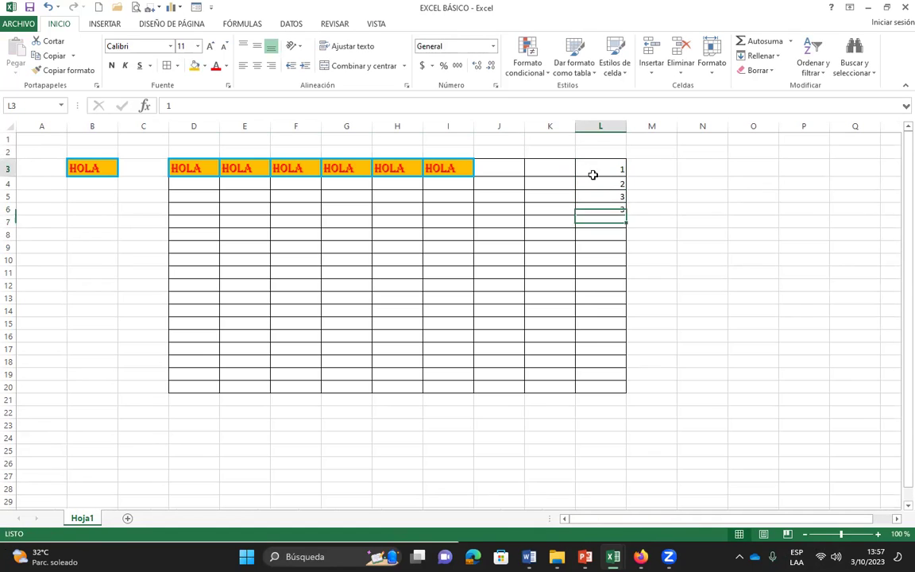
# - Select L3:L6 to check their sum, then extend the selection down to L17
pyautogui.moveTo(599, 171); pyautogui.dragTo(604, 209)
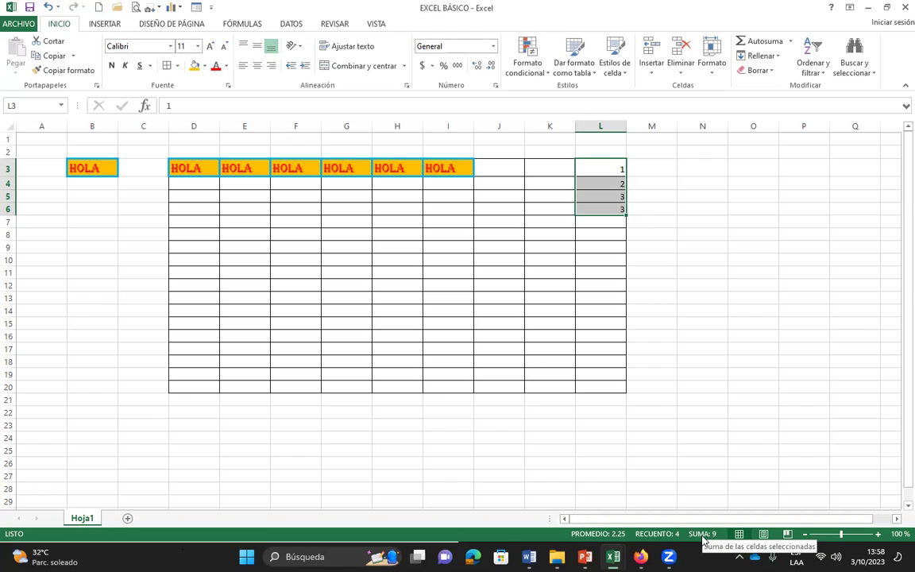
pyautogui.click(602, 235)
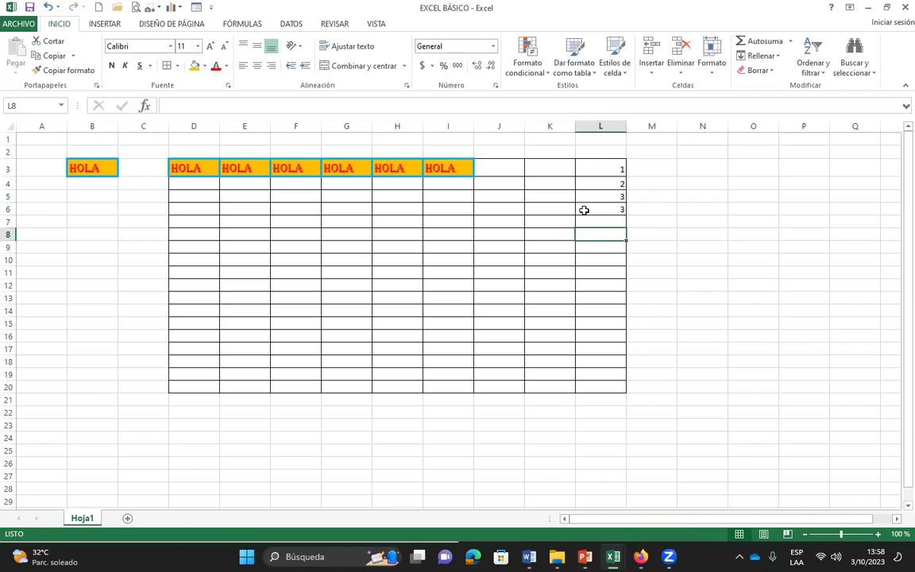
pyautogui.moveTo(593, 168); pyautogui.dragTo(592, 344)
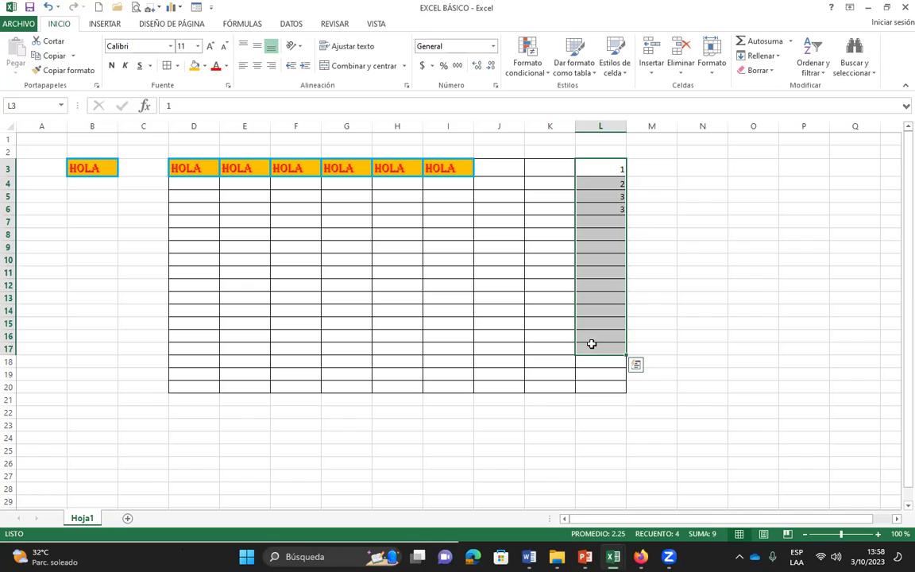
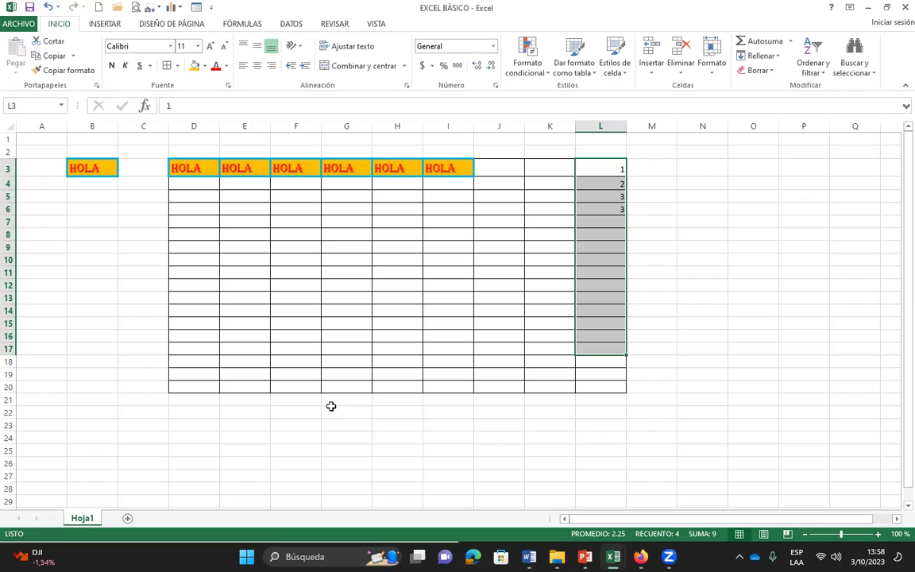
# - Add four blank sheets, Hoja2 through Hoja5, next to Hoja1
pyautogui.click(310, 259)
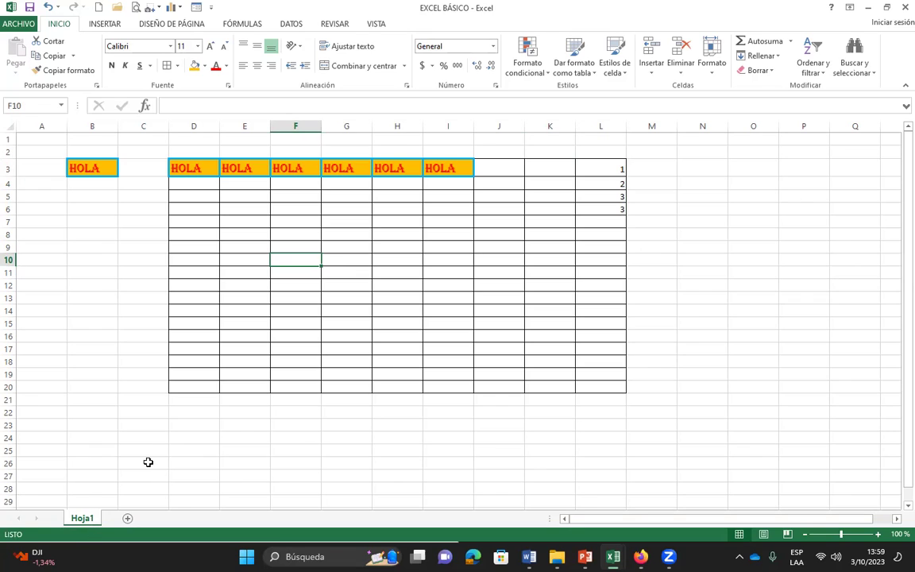
pyautogui.click(128, 519)
pyautogui.click(165, 519)
pyautogui.click(203, 519)
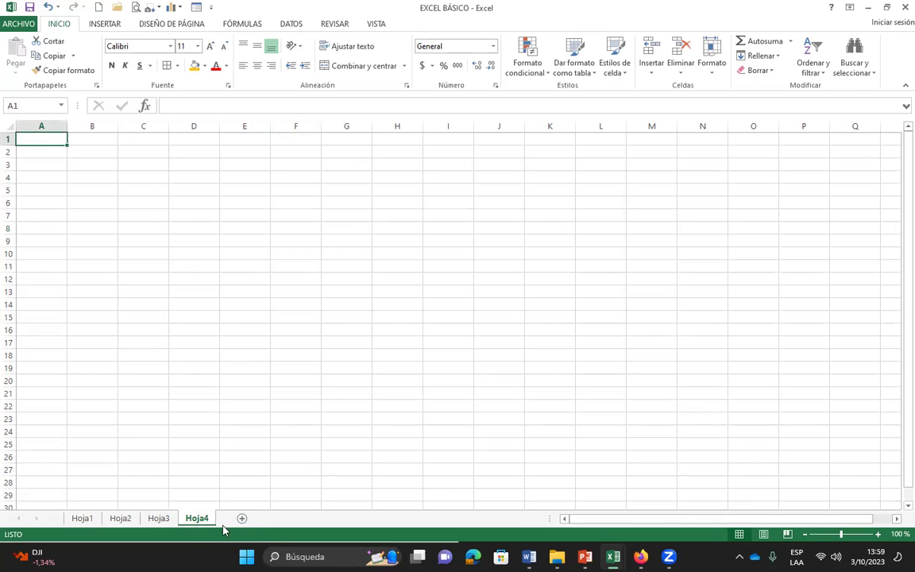
pyautogui.click(240, 519)
# - Insert worksheets Hoja6 through Hoja8, moving Hoja6 after Hoja5
pyautogui.rightClick(236, 522)
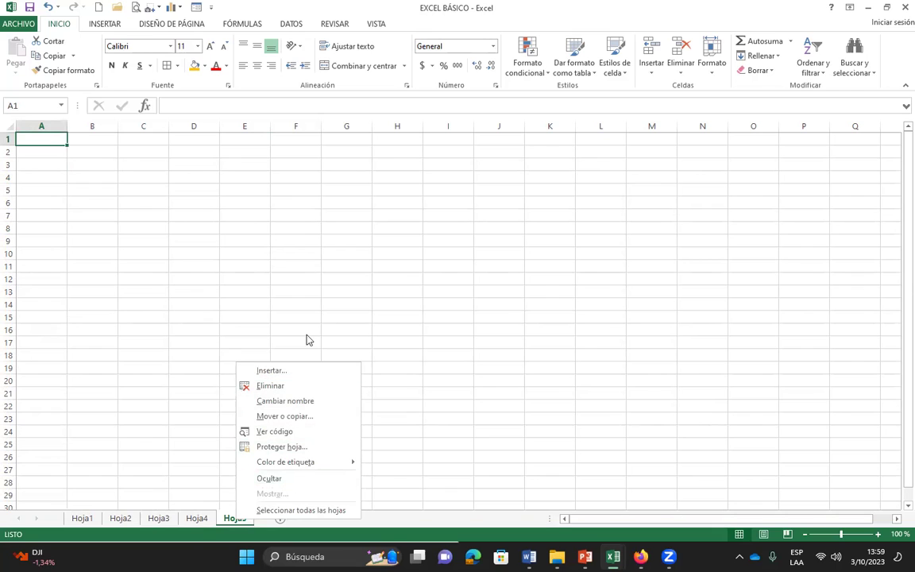
pyautogui.click(270, 371)
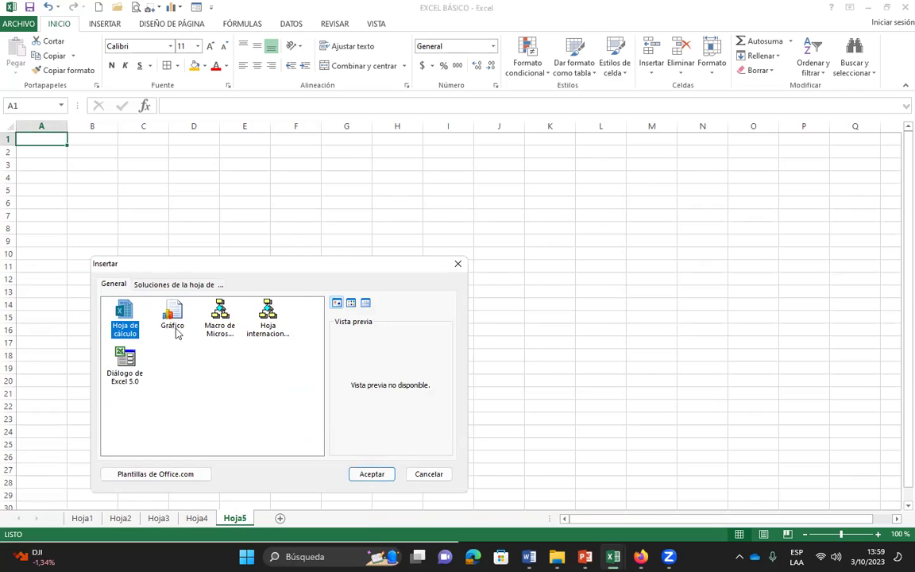
pyautogui.press('Return')
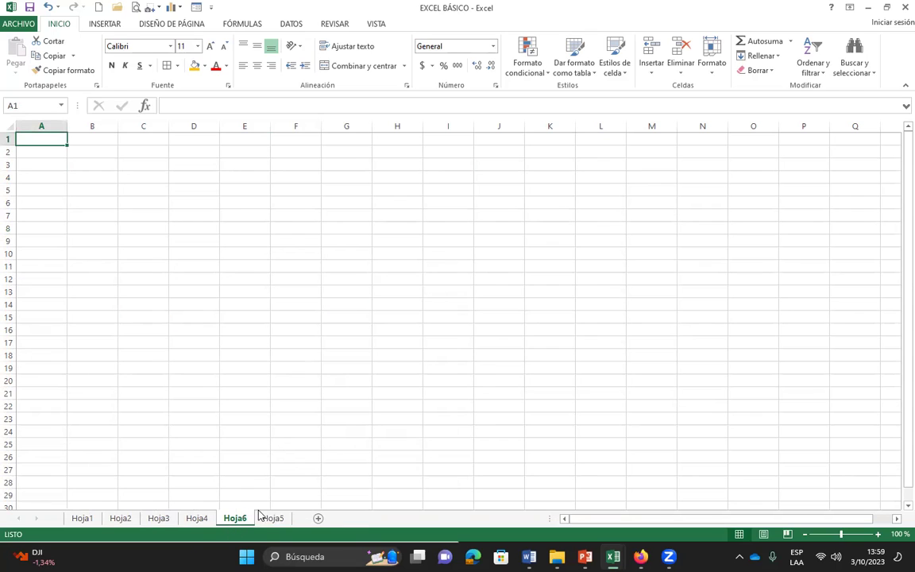
pyautogui.moveTo(232, 517); pyautogui.dragTo(294, 517)
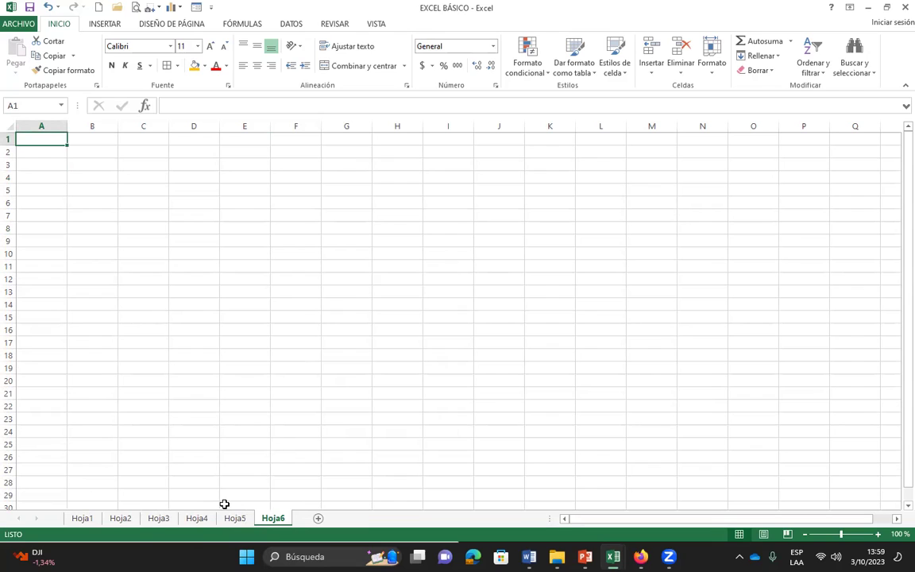
pyautogui.hotkey('shift', 'F11')
pyautogui.hotkey('shift', 'F11')
# - Insert sheets Hoja9 through Hoja12 before Hoja7, placing Hoja12 right after Hoja8
pyautogui.click(335, 216)
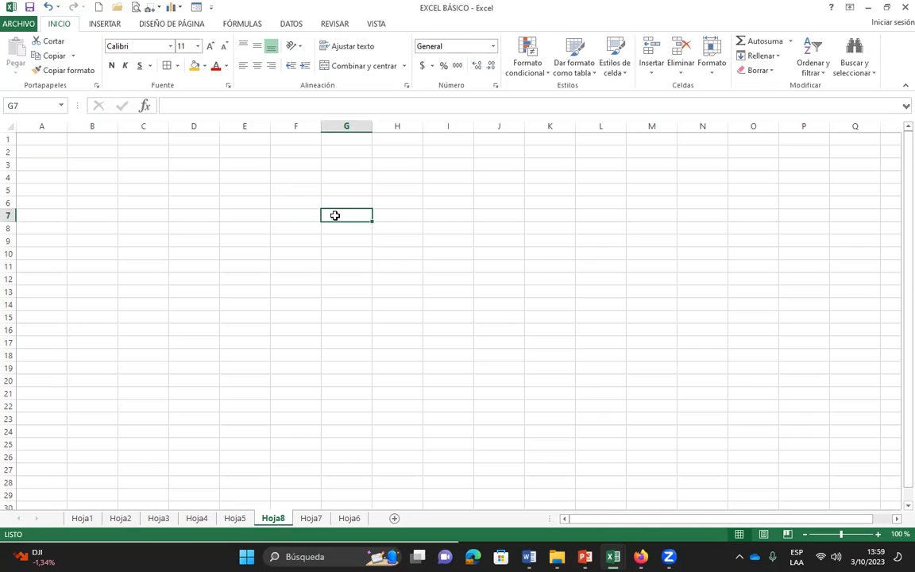
pyautogui.click(312, 518)
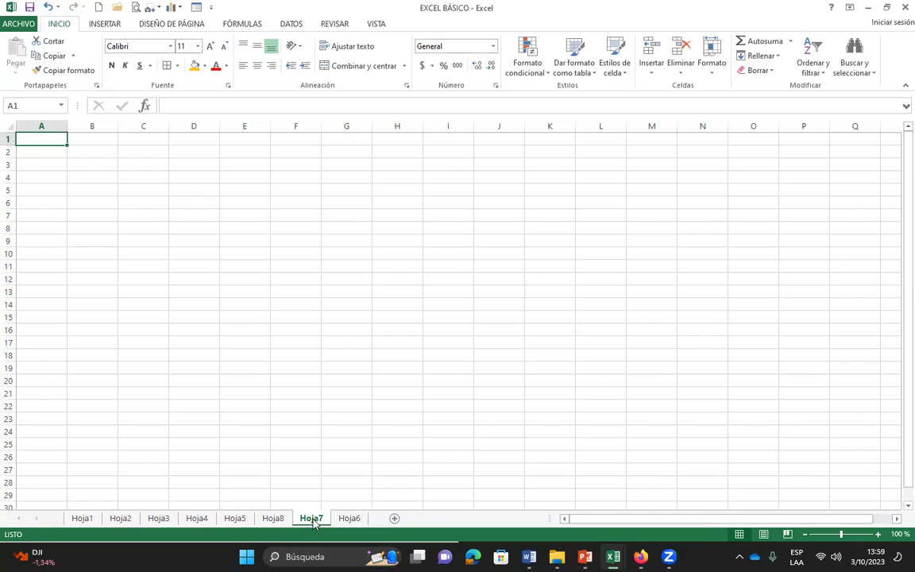
pyautogui.hotkey('shift', 'F11')
pyautogui.hotkey('shift', 'F11')
pyautogui.hotkey('shift', 'F11')
pyautogui.hotkey('shift', 'F11')
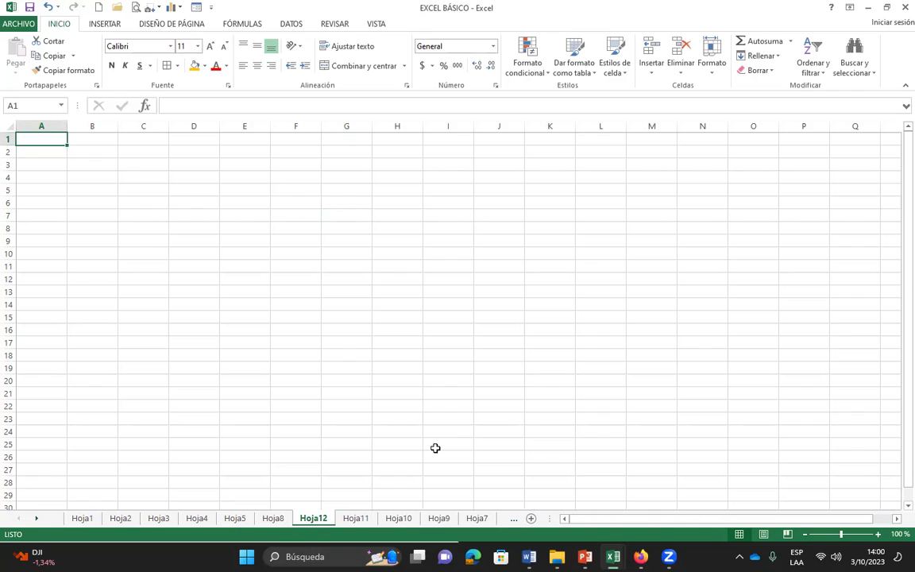
pyautogui.moveTo(549, 518); pyautogui.dragTo(496, 518)
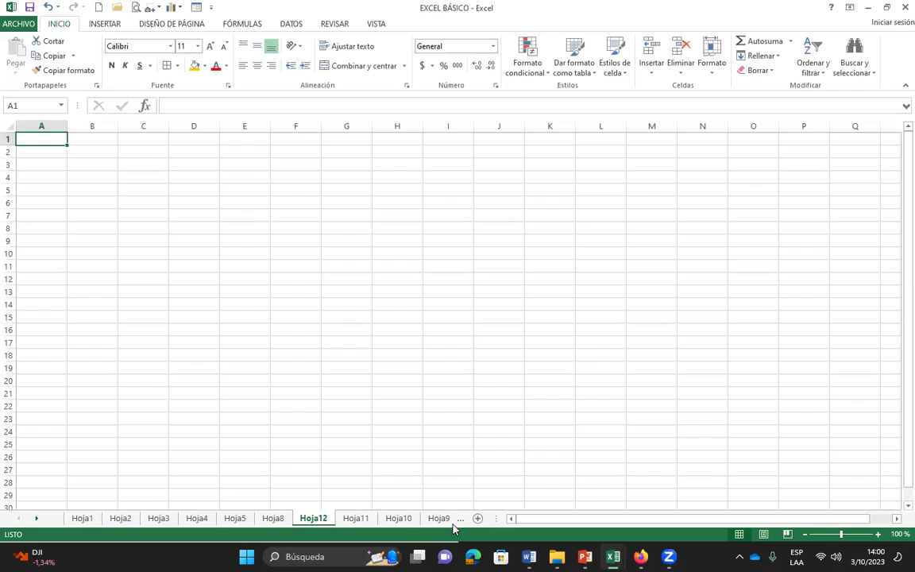
# - Scroll the sheet tab strip back and forth between Hoja1 and the later sheets
pyautogui.click(35, 520)
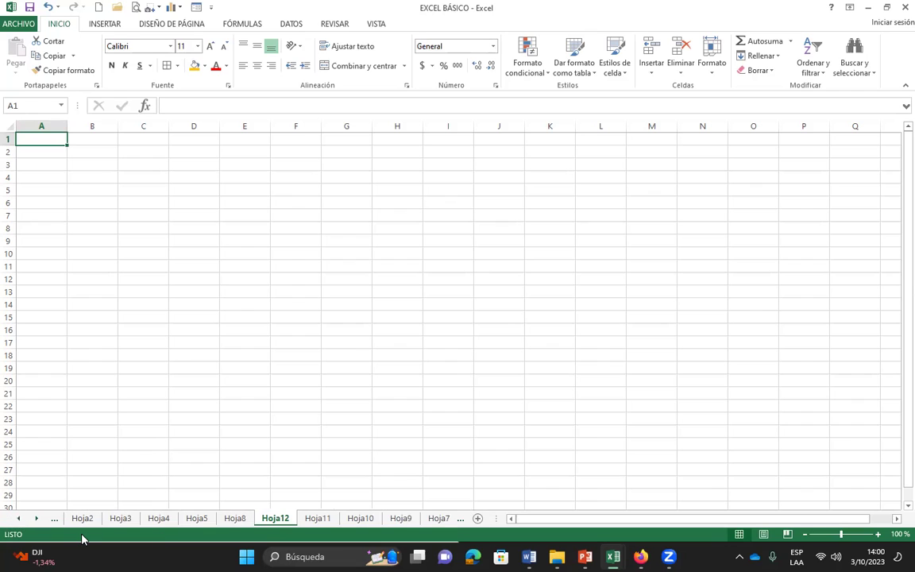
pyautogui.click(18, 519)
pyautogui.click(19, 520)
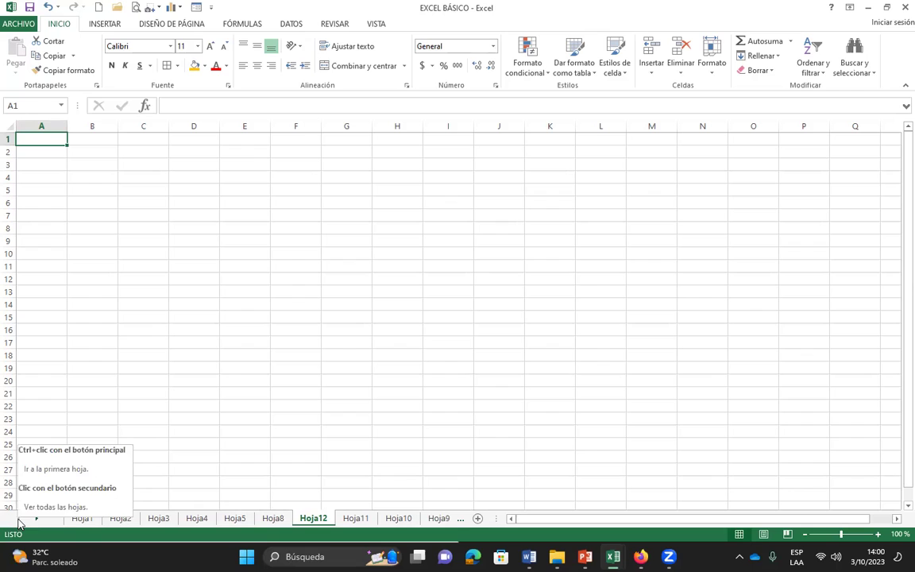
pyautogui.click(35, 521)
pyautogui.click(35, 521)
pyautogui.click(36, 521)
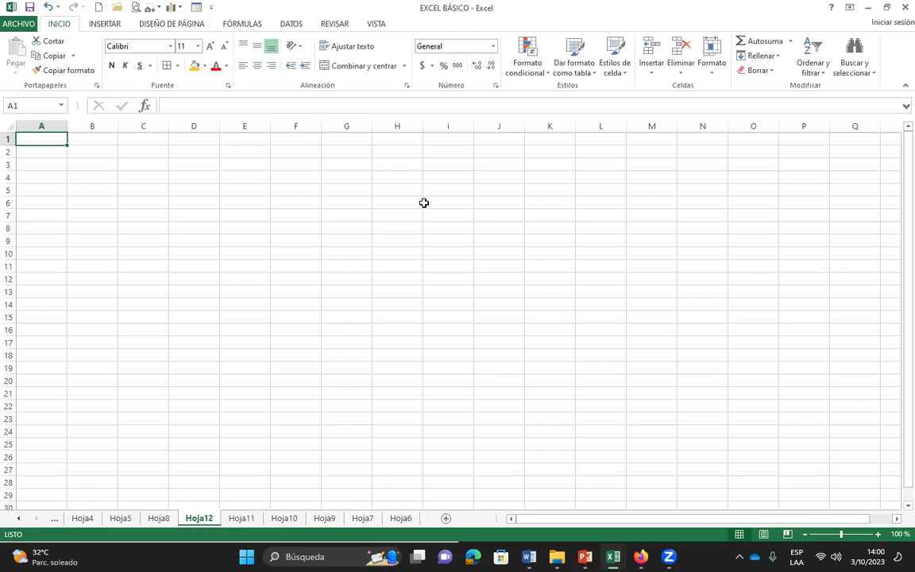
pyautogui.click(18, 520)
pyautogui.click(20, 521)
pyautogui.click(19, 520)
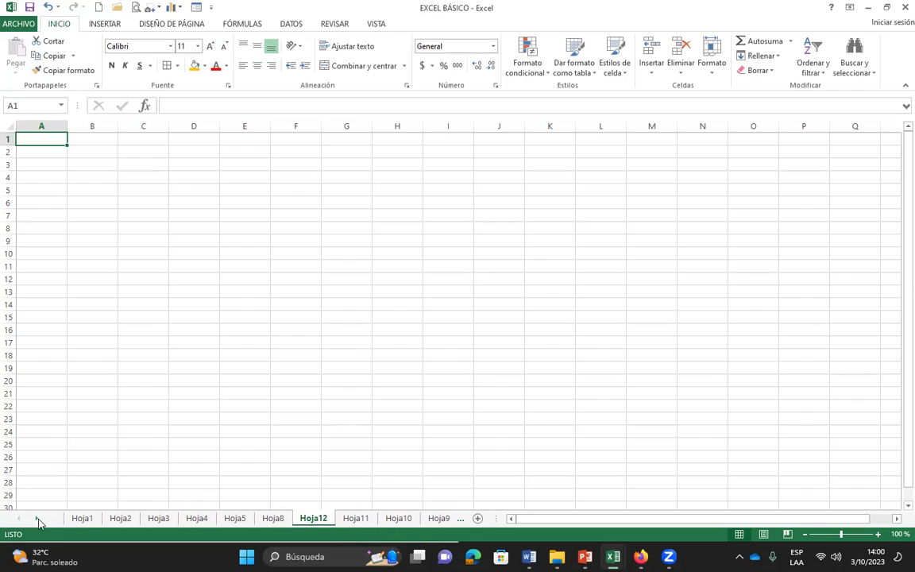
pyautogui.click(39, 518)
pyautogui.click(39, 519)
pyautogui.click(38, 518)
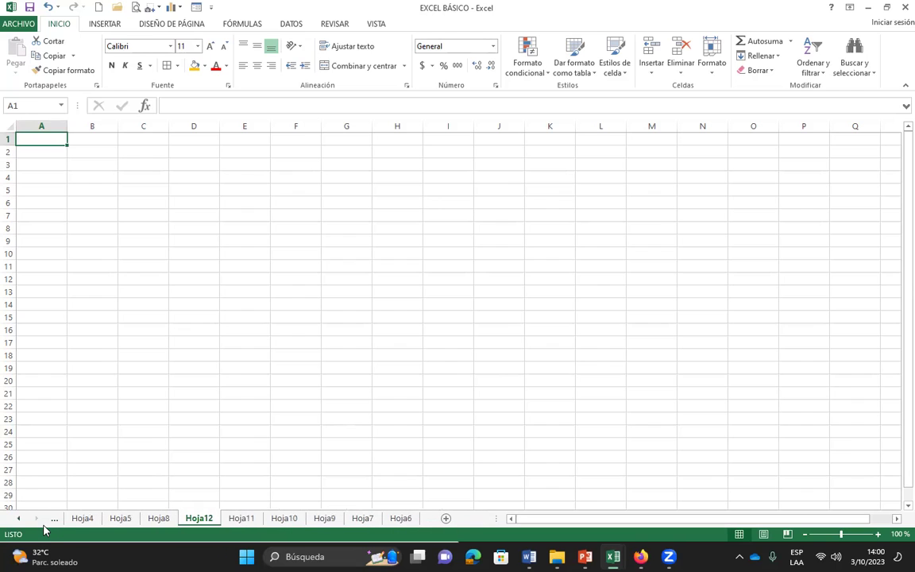
pyautogui.click(19, 520)
pyautogui.click(19, 520)
pyautogui.click(19, 519)
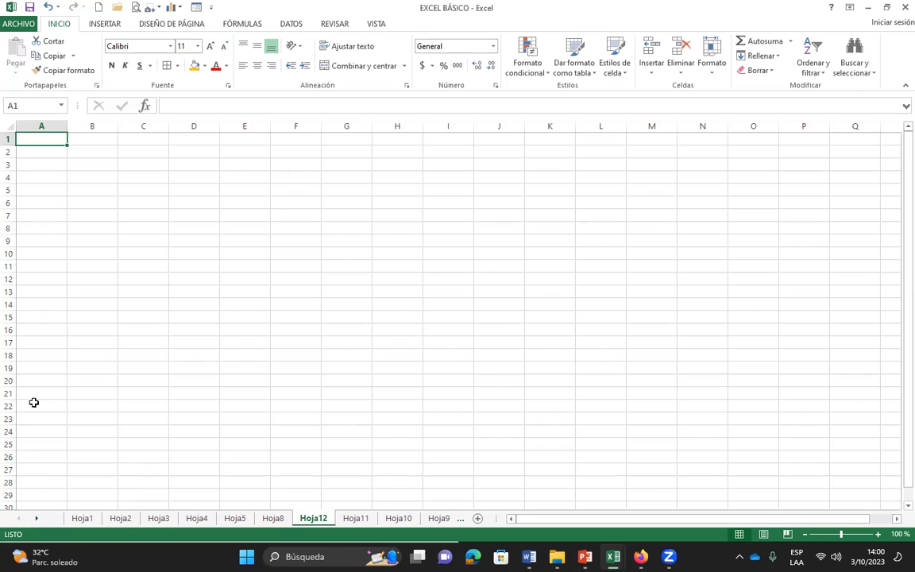
pyautogui.click(39, 518)
pyautogui.click(40, 518)
pyautogui.click(40, 518)
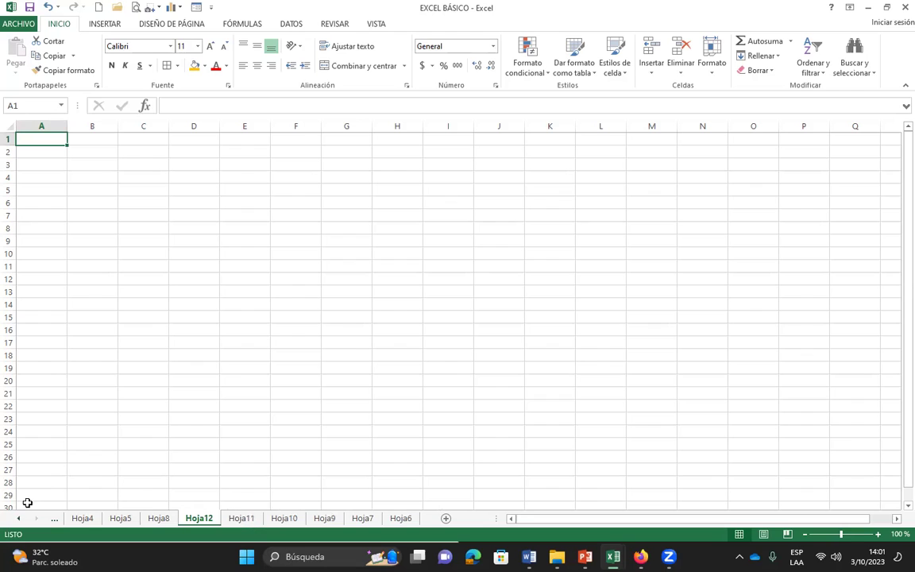
# - Add two blank sheets, Hoja13 and Hoja14, right after Hoja12
pyautogui.click(445, 519)
pyautogui.click(477, 518)
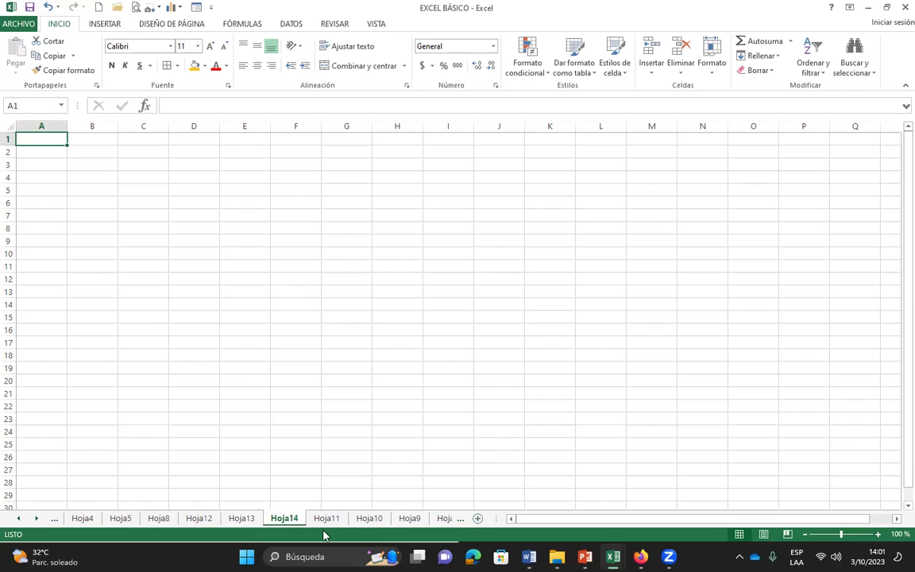
pyautogui.click(36, 519)
pyautogui.click(35, 519)
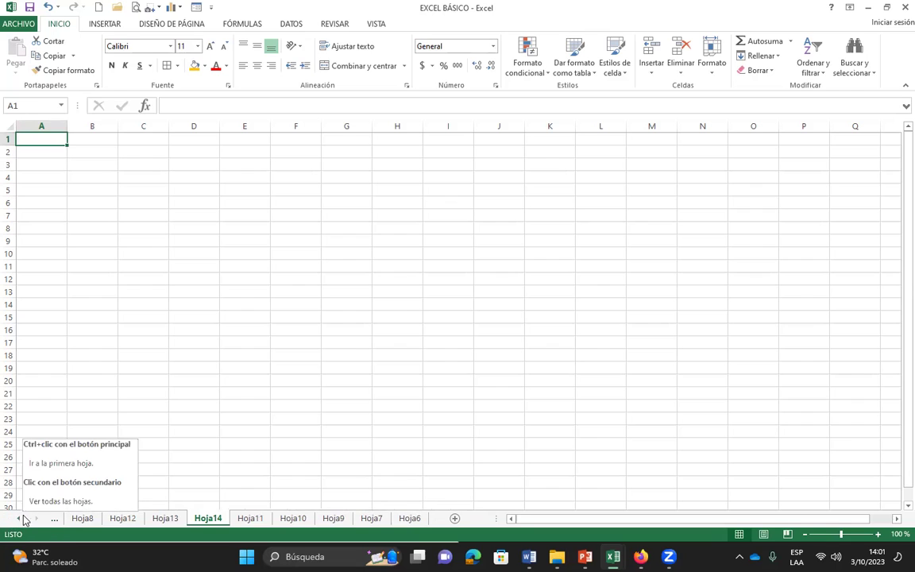
# - Jump to Hoja1 and then Hoja10 using the Activar sheet list
pyautogui.rightClick(22, 519)
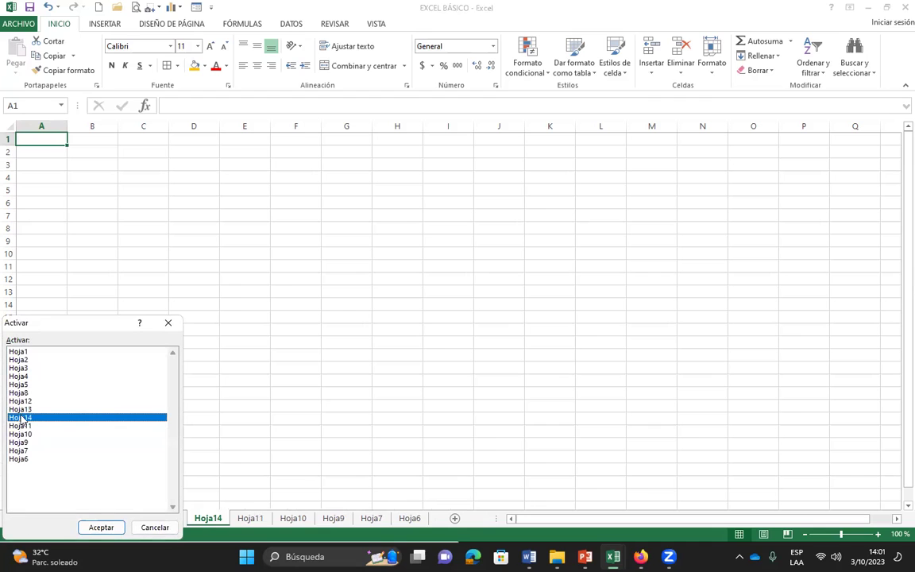
pyautogui.click(17, 352)
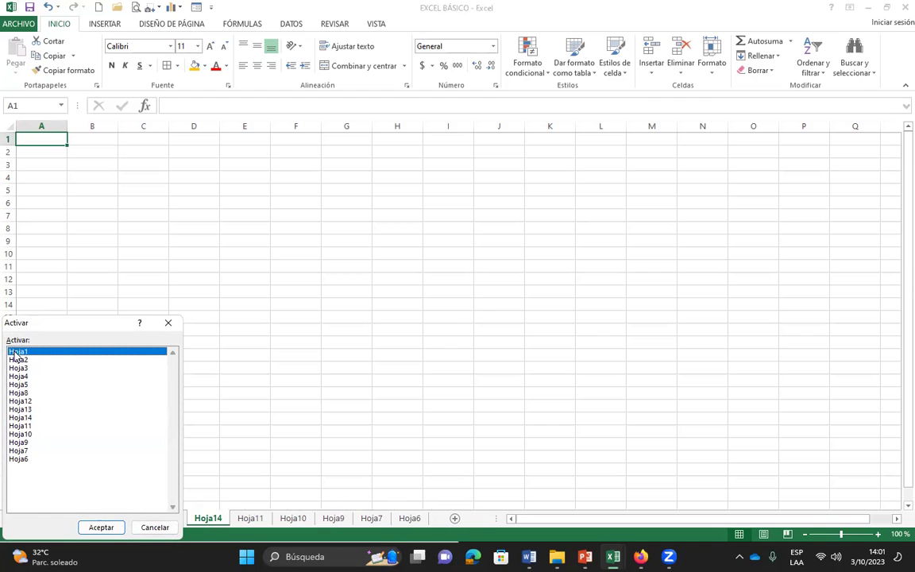
pyautogui.click(102, 527)
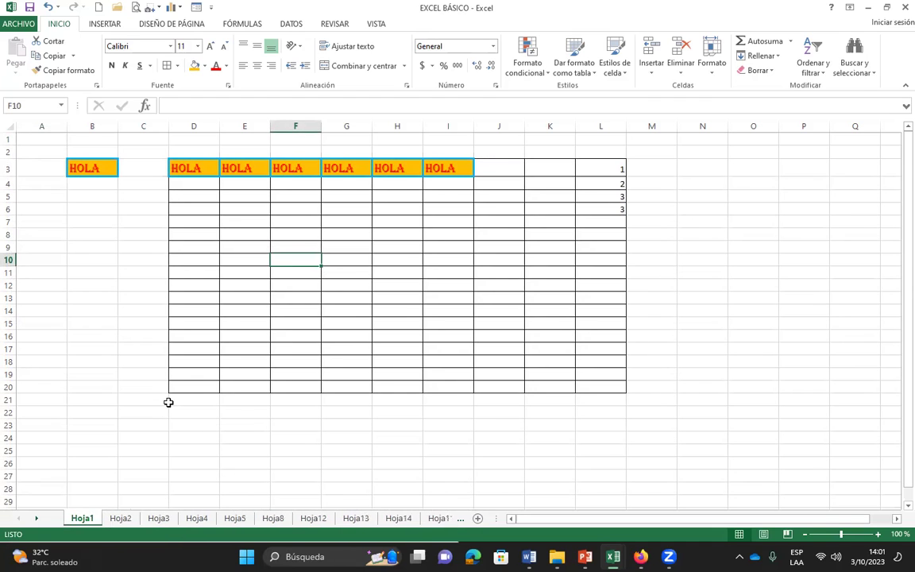
pyautogui.rightClick(34, 518)
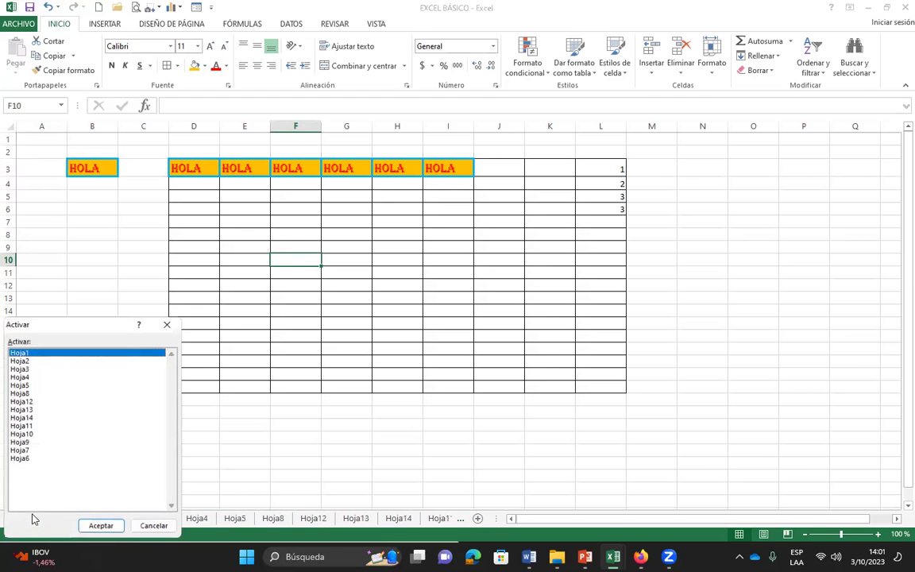
pyautogui.click(20, 434)
pyautogui.click(101, 528)
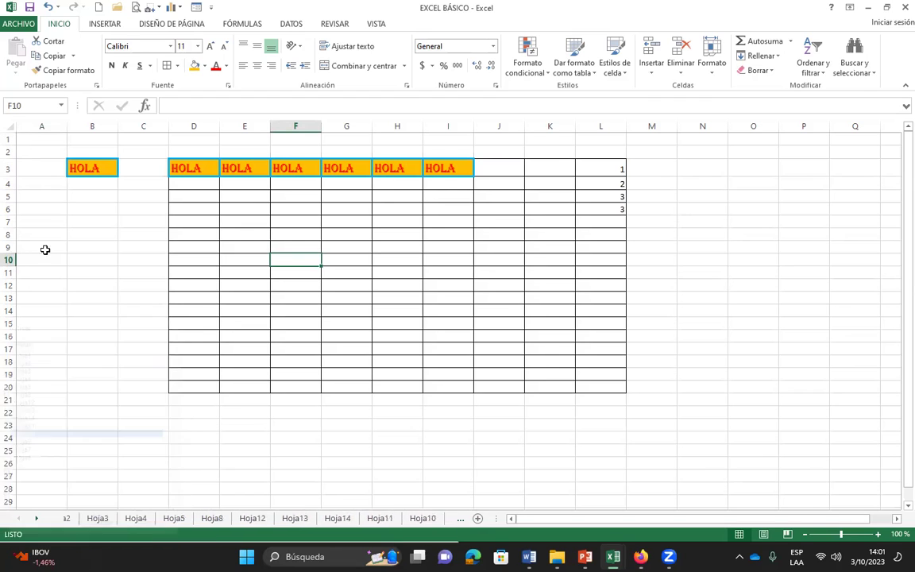
# - Dismiss the sheet list, switch to Hoja4, and scroll tabs back to Hoja2 and Hoja1
pyautogui.rightClick(17, 520)
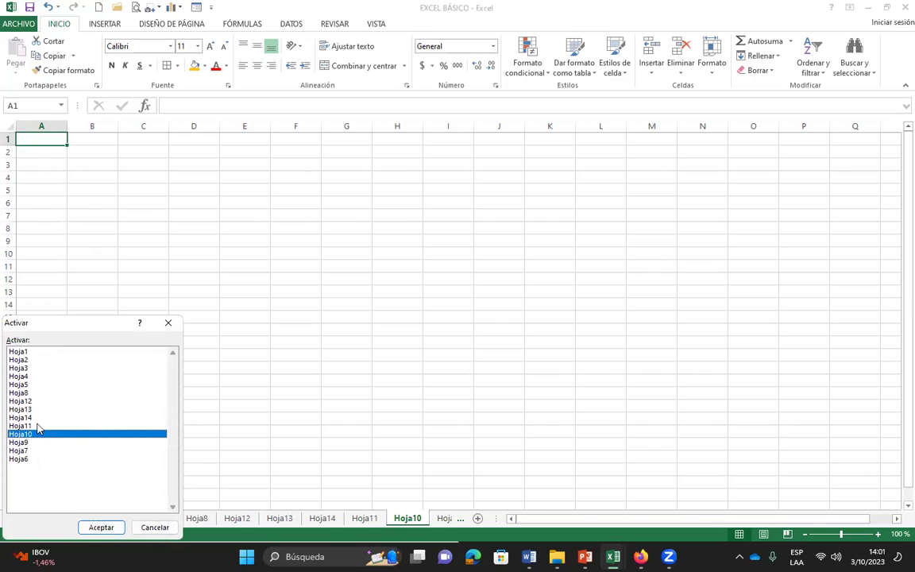
pyautogui.click(154, 527)
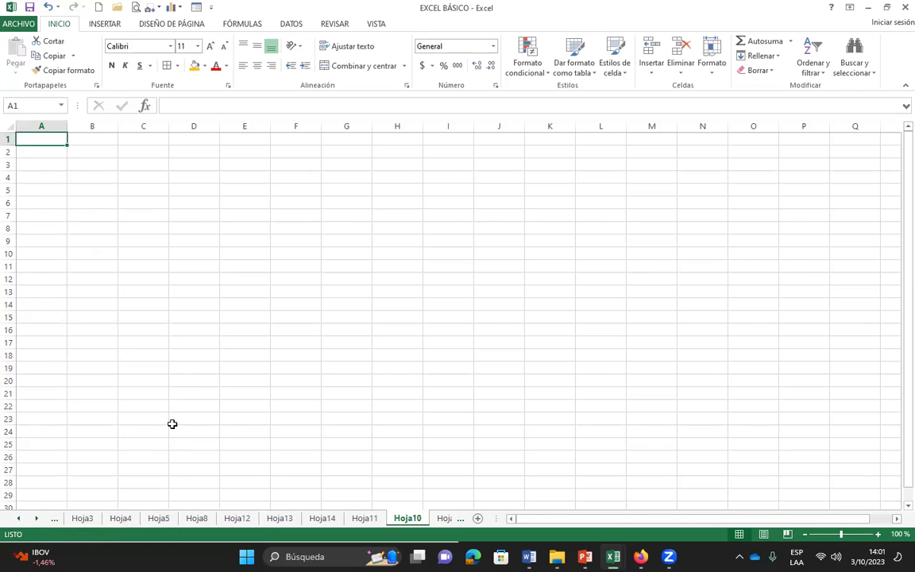
pyautogui.click(127, 523)
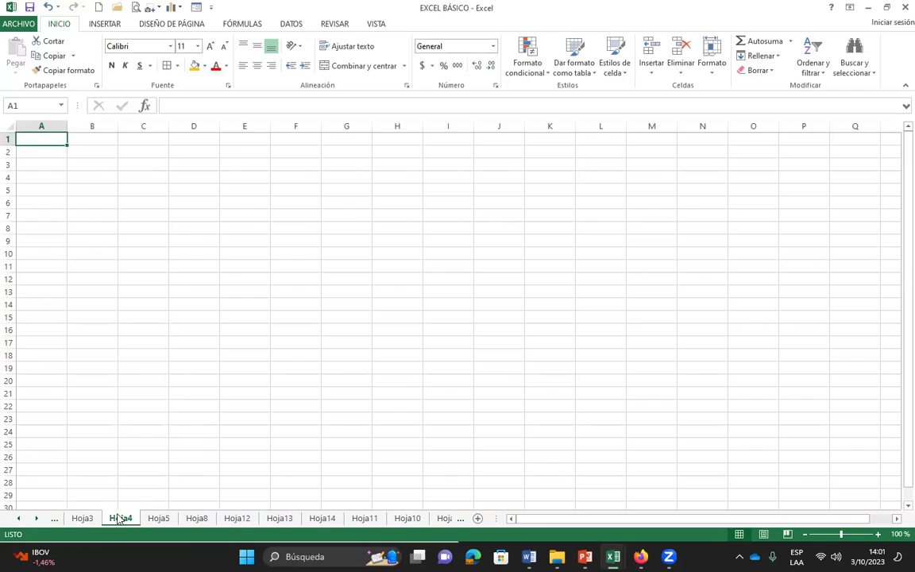
pyautogui.click(17, 518)
pyautogui.click(17, 518)
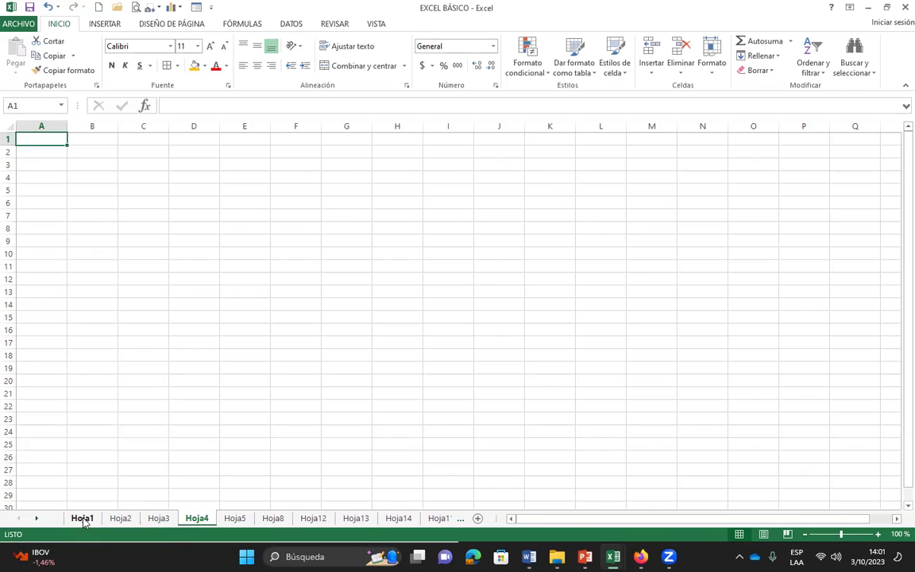
# - Rename the Hoja1 sheet to 'NOMBRE DE CELDA' using the Alt+H, O, R shortcut
pyautogui.click(83, 522)
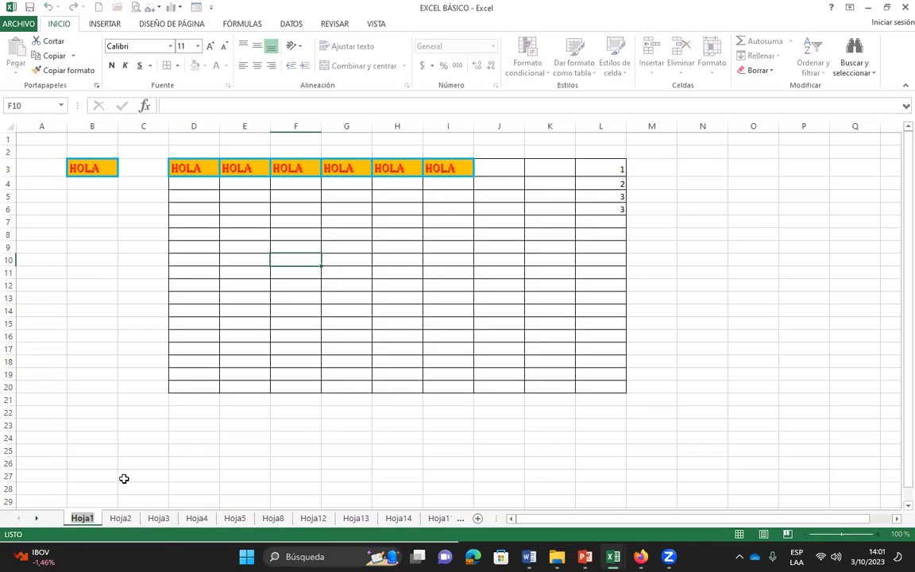
pyautogui.write('TRA')
pyautogui.hotkey('alt', 'h')
pyautogui.press('o')
pyautogui.press('r')
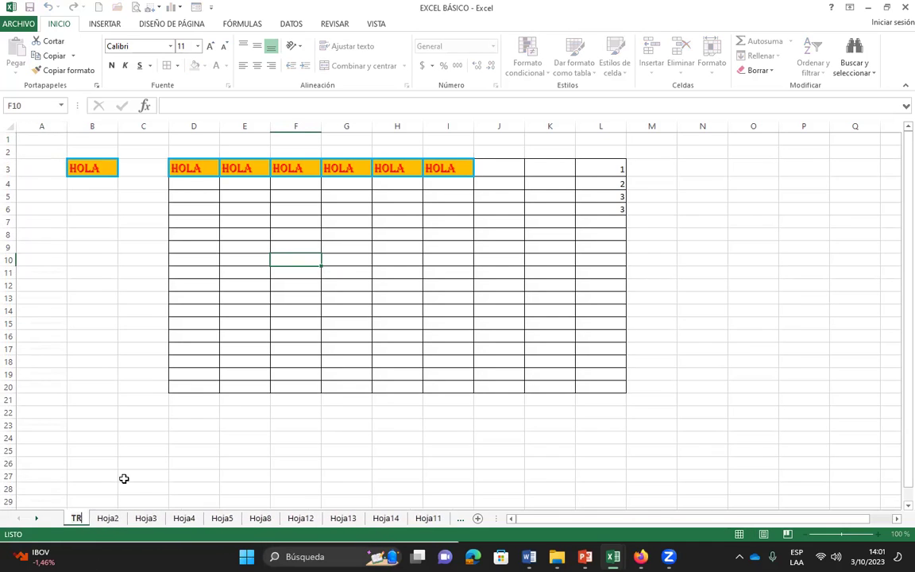
pyautogui.press('BackSpace')
pyautogui.write('NOMBRE DE')
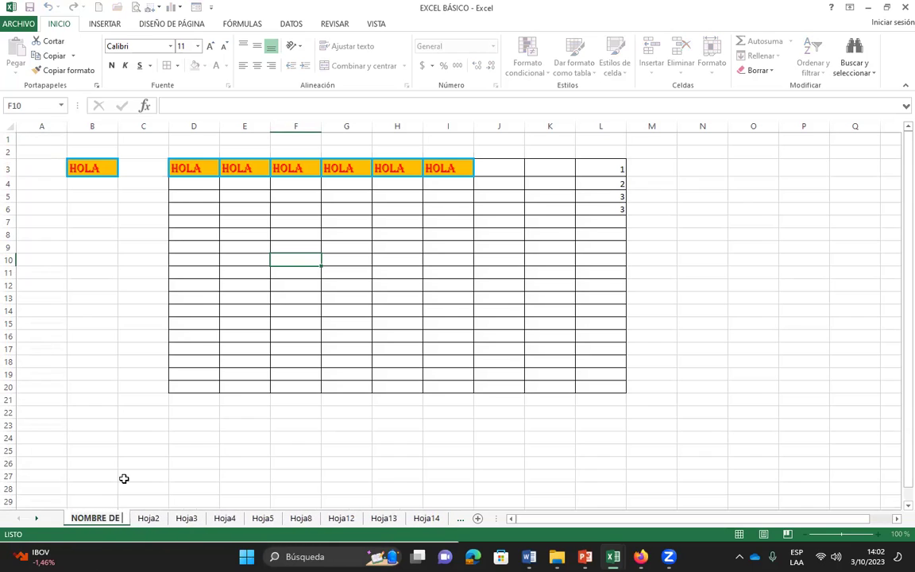
pyautogui.write(' CELDA')
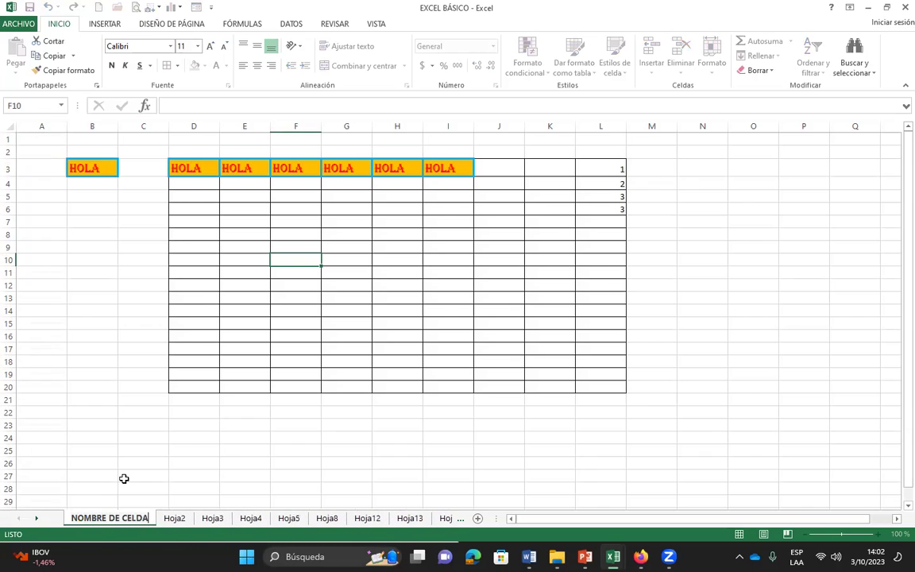
pyautogui.click(80, 432)
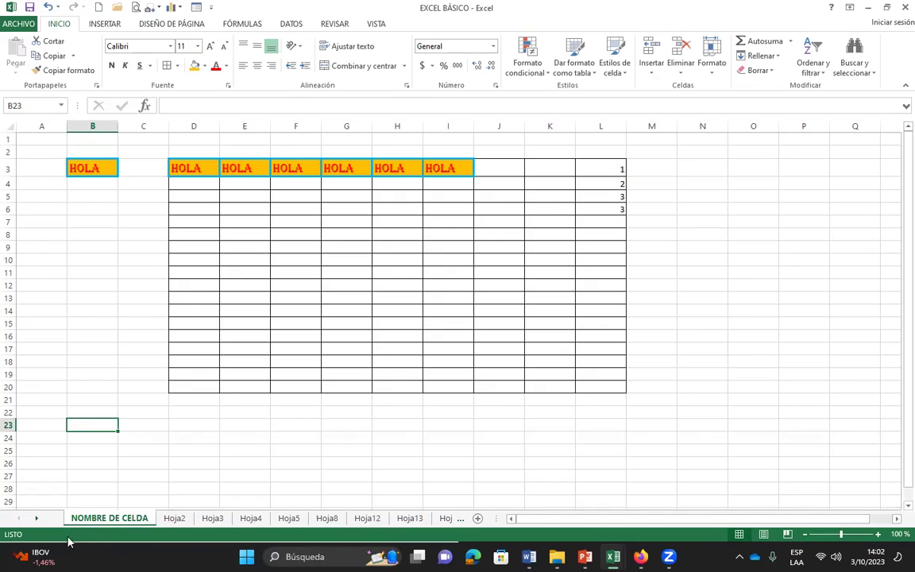
# - Colour the NOMBRE DE CELDA tab pink via Más colores, then view it from Hoja2
pyautogui.rightClick(114, 522)
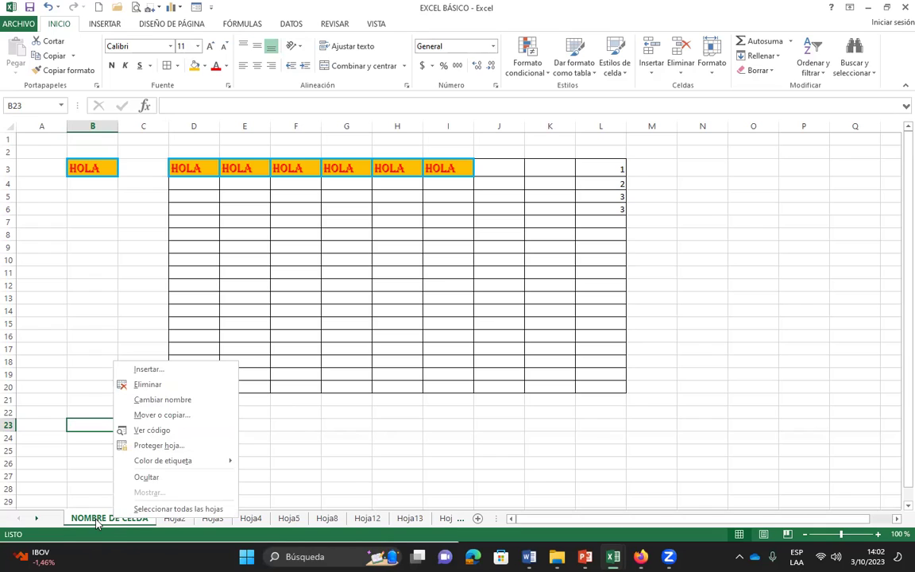
pyautogui.moveTo(163, 461)
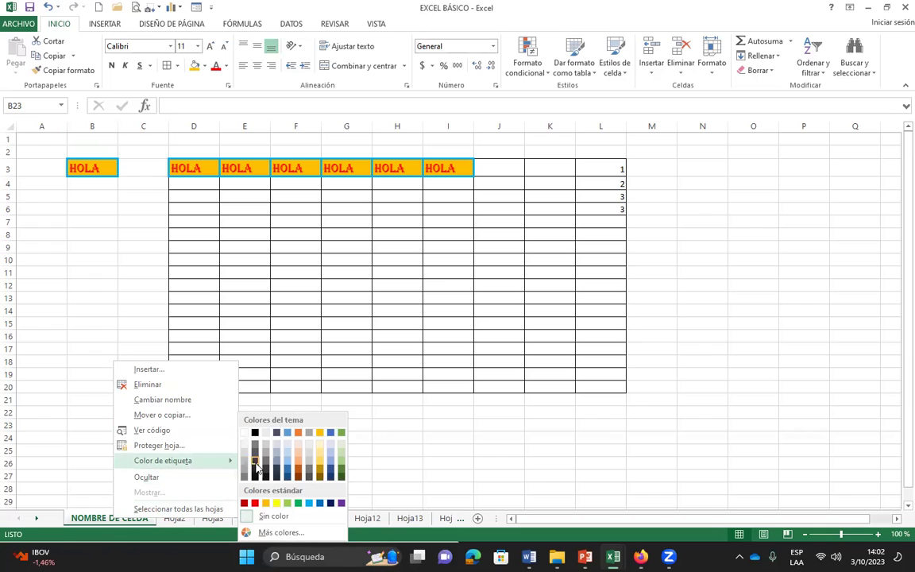
pyautogui.click(270, 532)
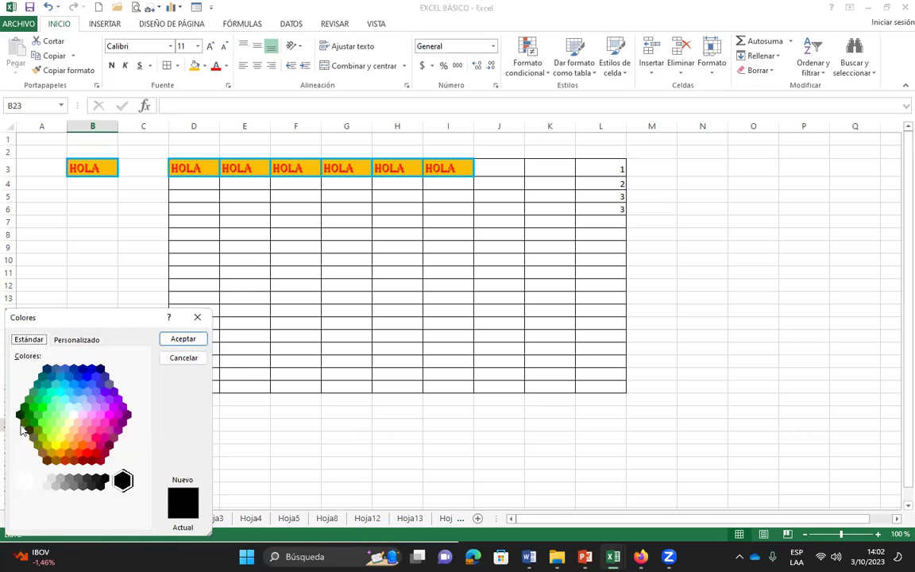
pyautogui.click(96, 439)
pyautogui.click(182, 340)
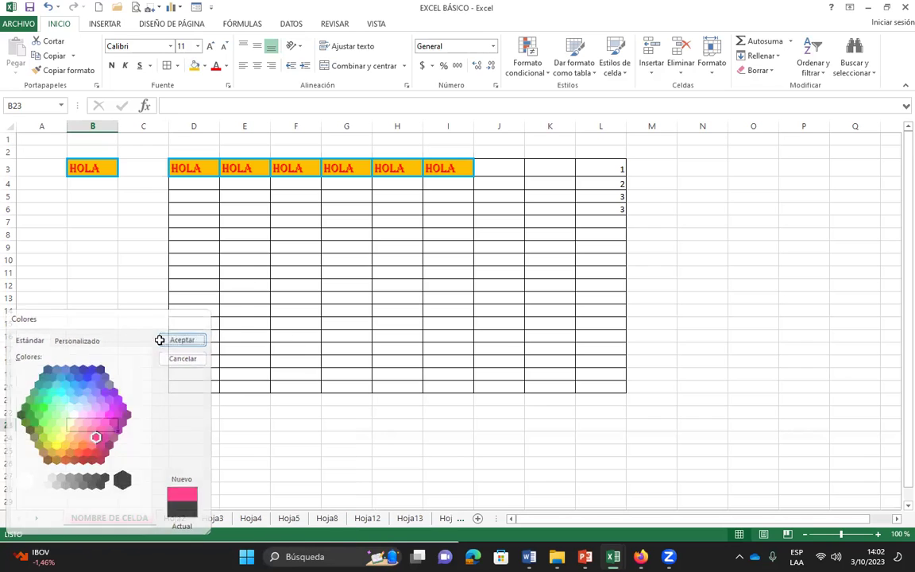
pyautogui.click(174, 518)
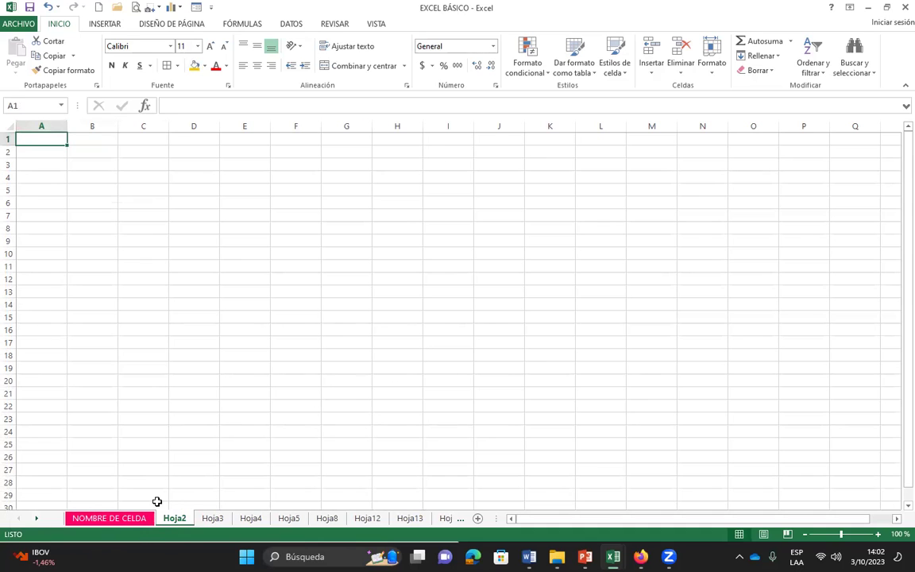
pyautogui.click(113, 520)
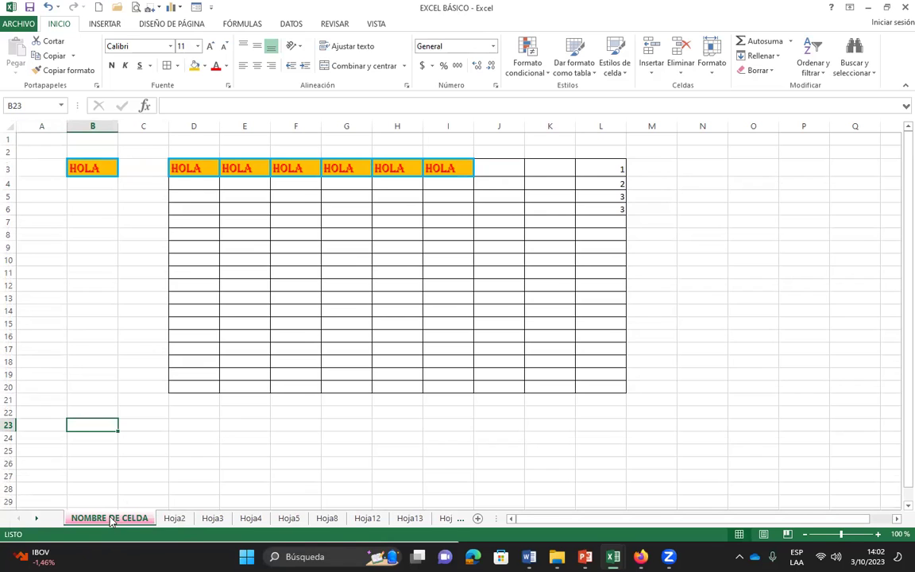
pyautogui.click(175, 520)
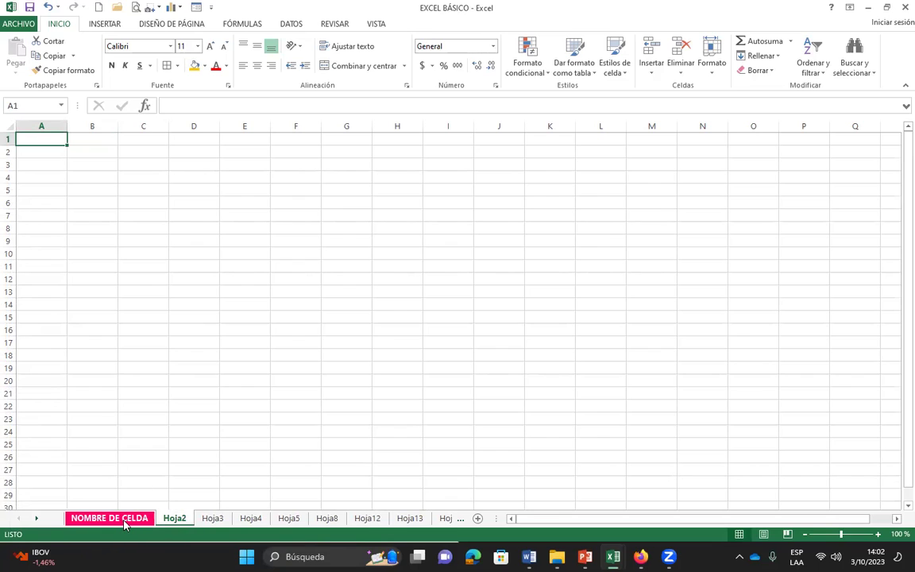
# - Colour the Hoja2 tab yellow and Hoja3 light blue, then return to NOMBRE DE CELDA
pyautogui.rightClick(178, 524)
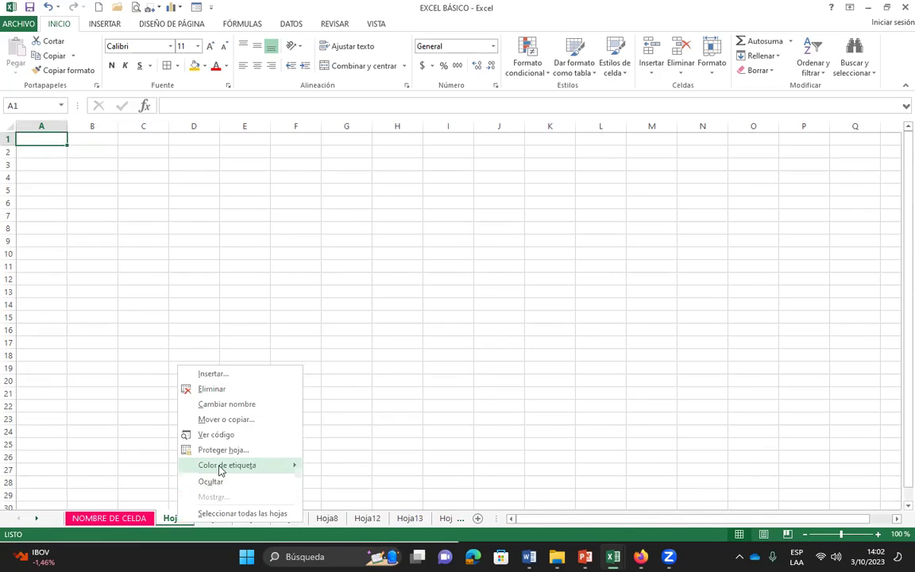
pyautogui.moveTo(228, 465)
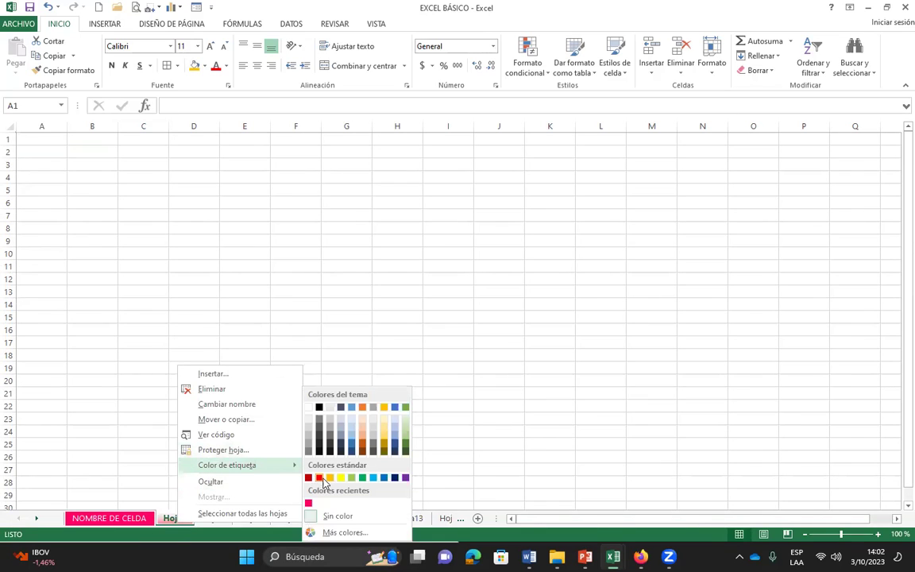
pyautogui.rightClick(213, 525)
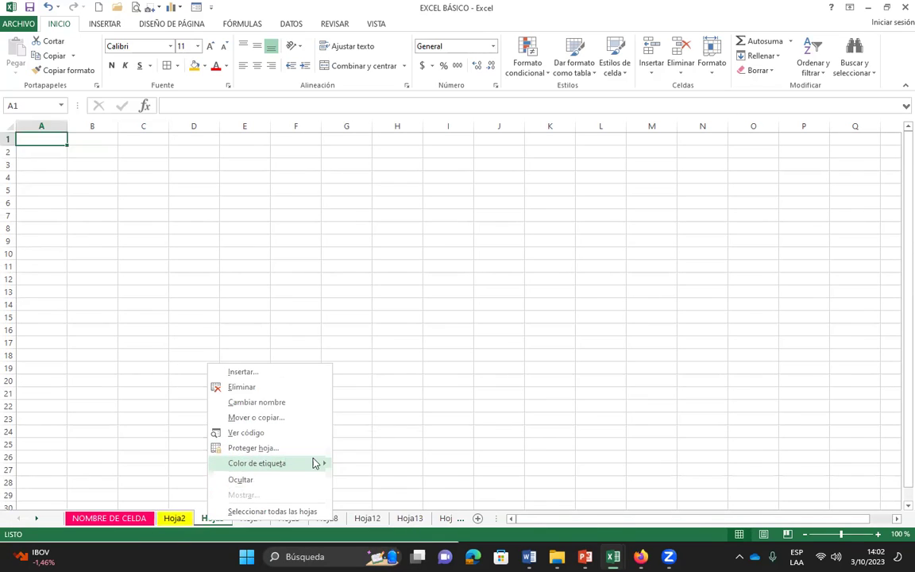
pyautogui.click(403, 477)
pyautogui.click(343, 406)
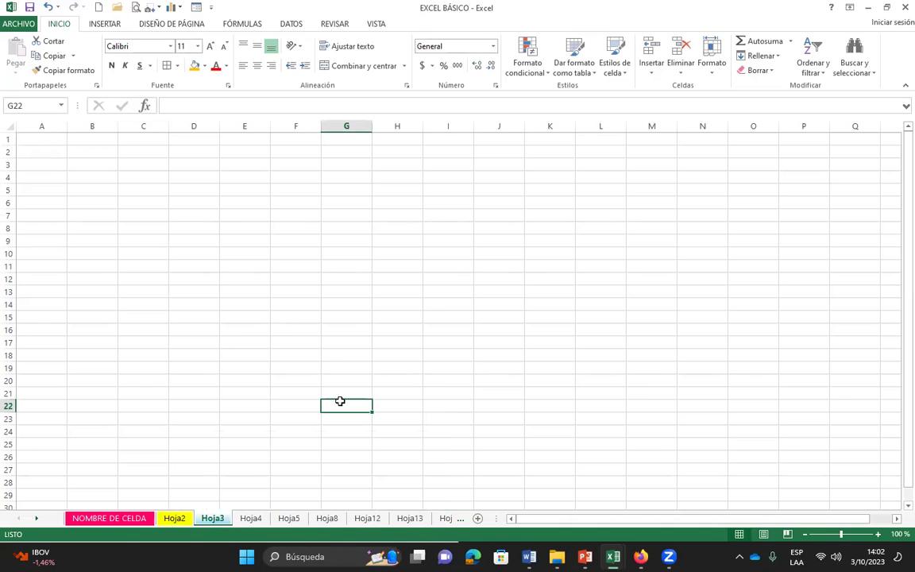
pyautogui.click(136, 517)
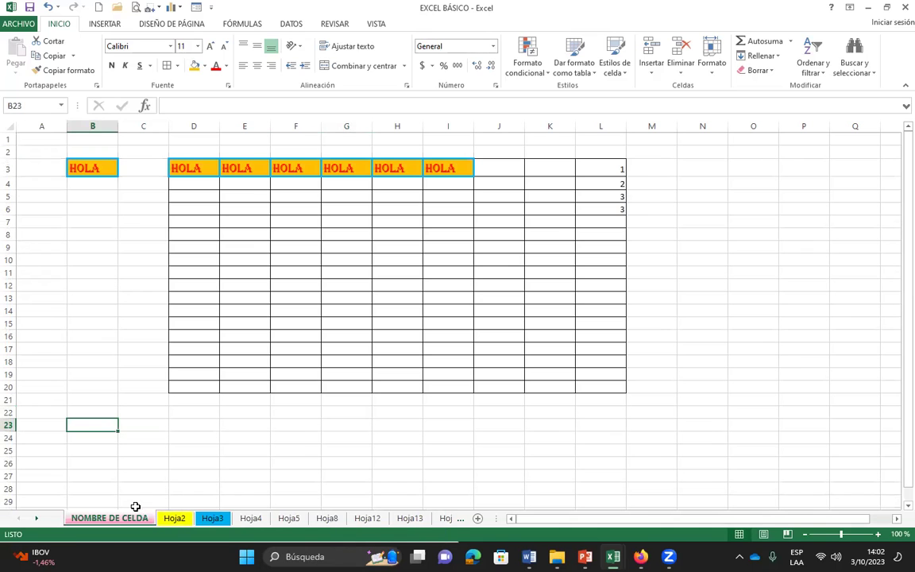
pyautogui.rightClick(134, 515)
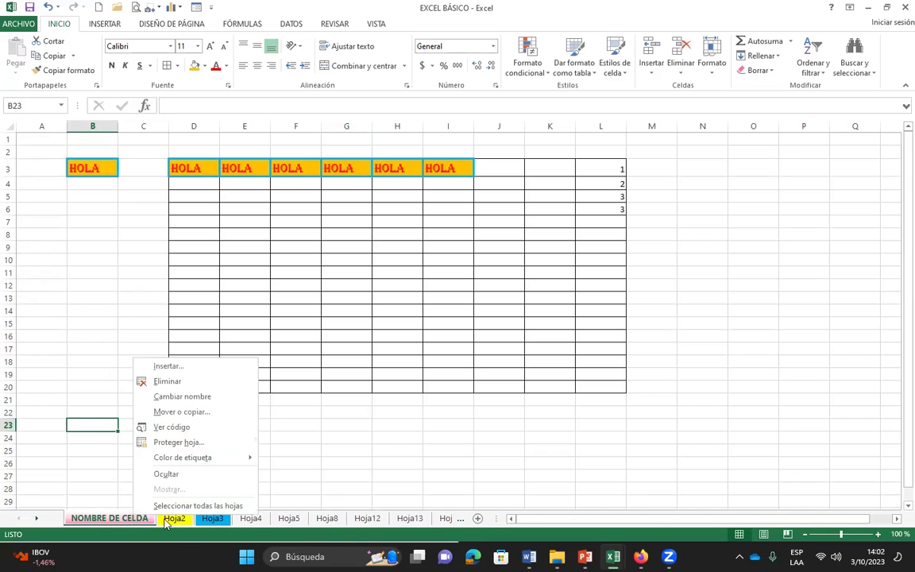
pyautogui.rightClick(116, 518)
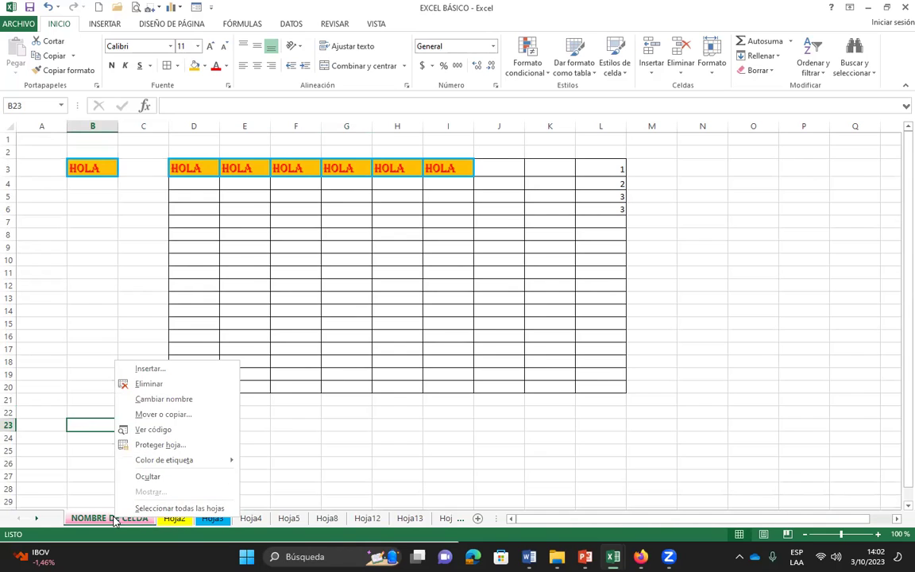
# - Group all sheets except NOMBRE DE CELDA and delete them, leaving only the HOLA table
pyautogui.rightClick(217, 517)
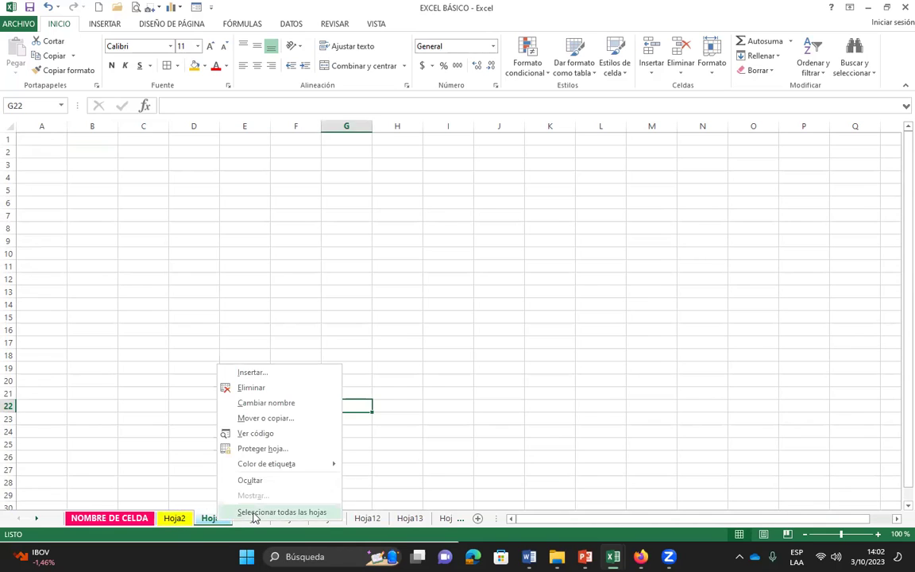
pyautogui.click(239, 511)
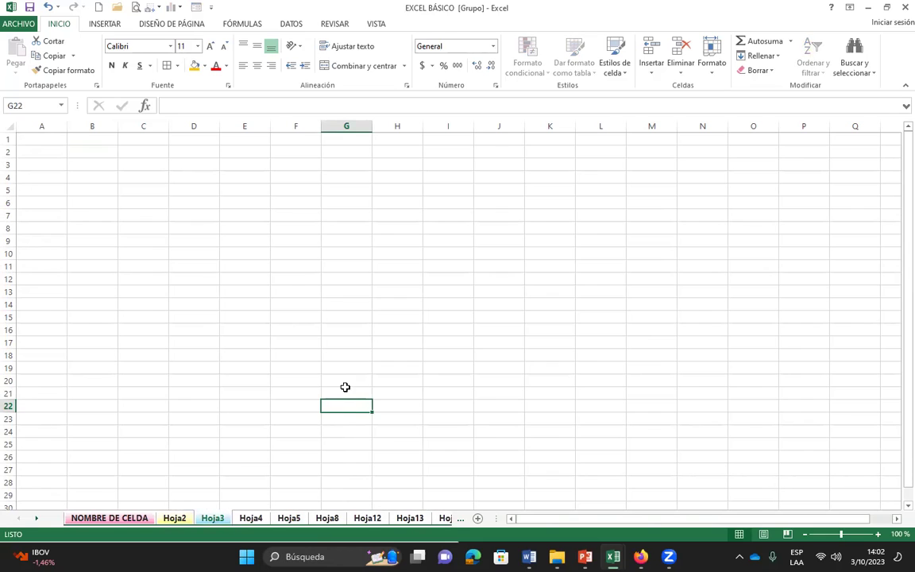
pyautogui.keyDown('ctrl'); pyautogui.click(119, 518); pyautogui.keyUp('ctrl')
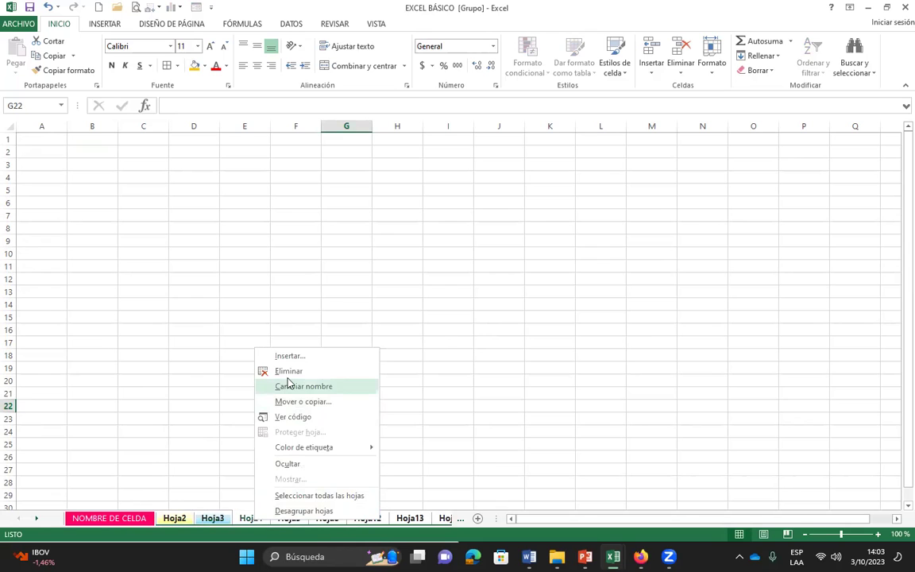
pyautogui.click(266, 371)
pyautogui.click(138, 384)
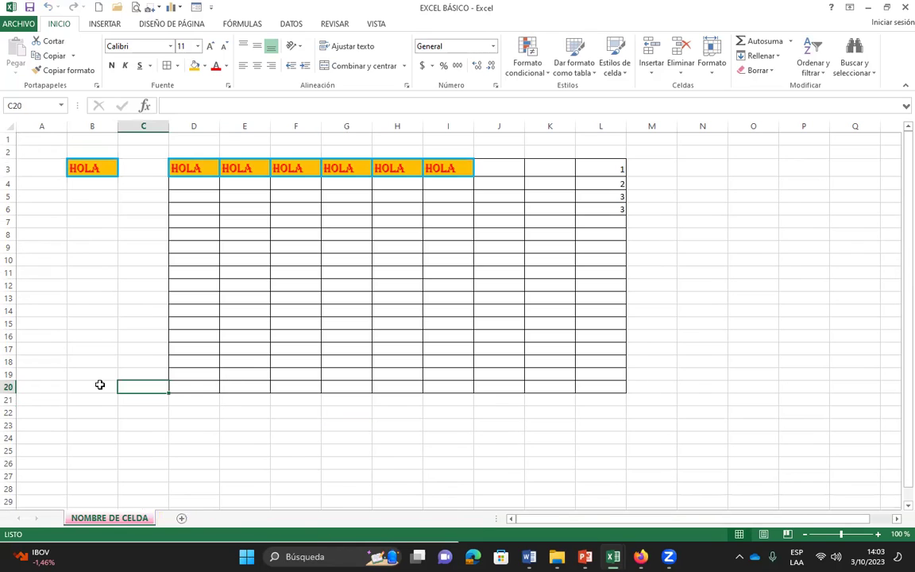